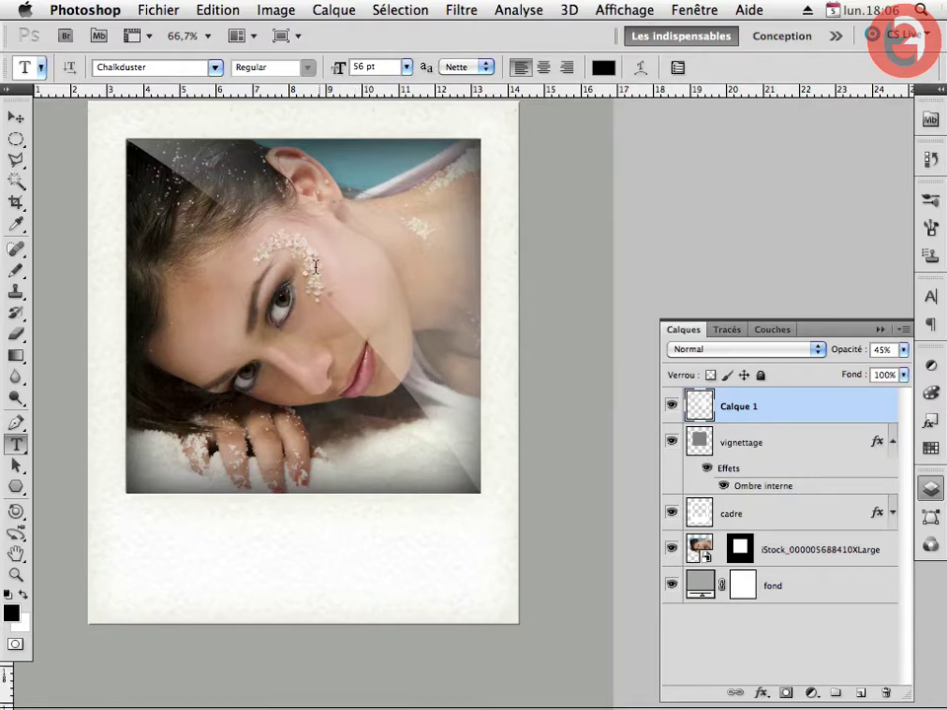
Rename the Calque 1 light-band layer to 'reflet'.
{"action": "double_click", "coordinate": [734, 406]}
{"action": "type", "text": "reflet"}
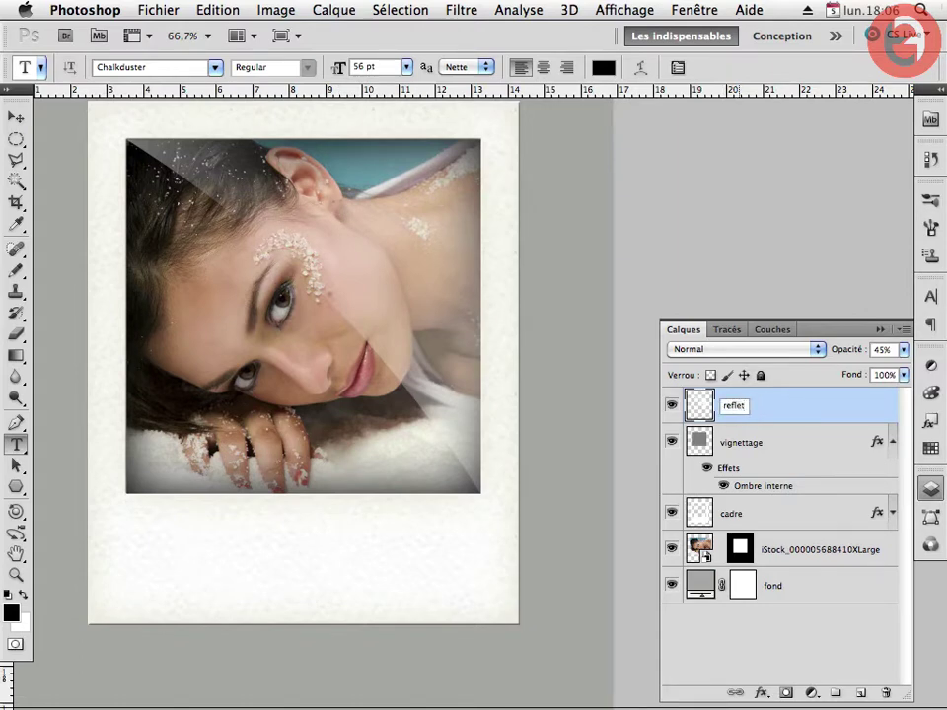
{"action": "key", "text": "Return"}
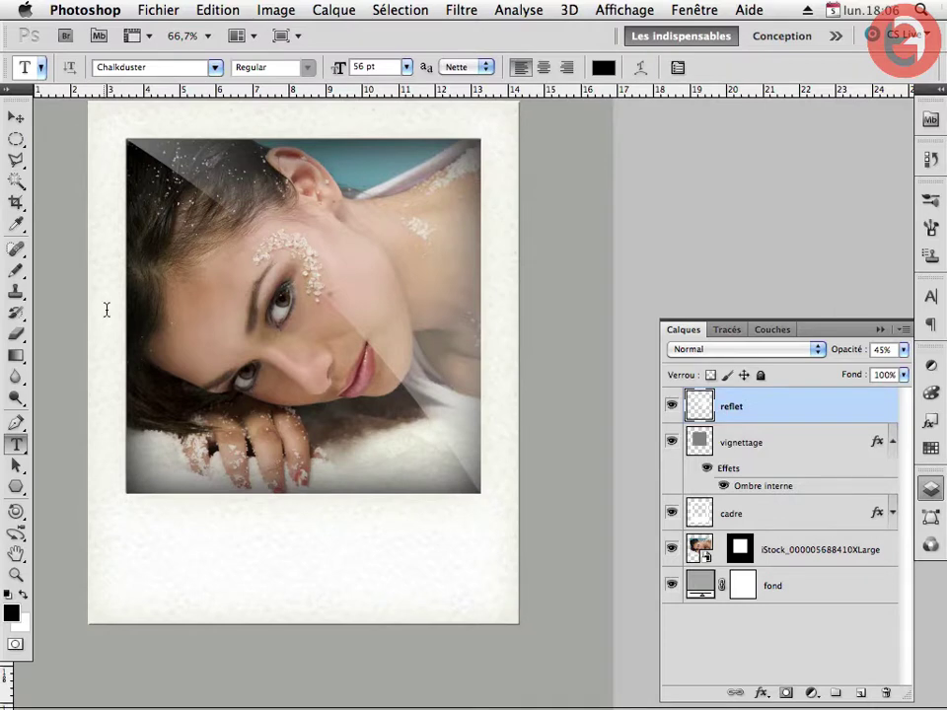
Rotate the reflet light band by −90° so it slants the other way.
{"action": "key", "text": "ctrl+t"}
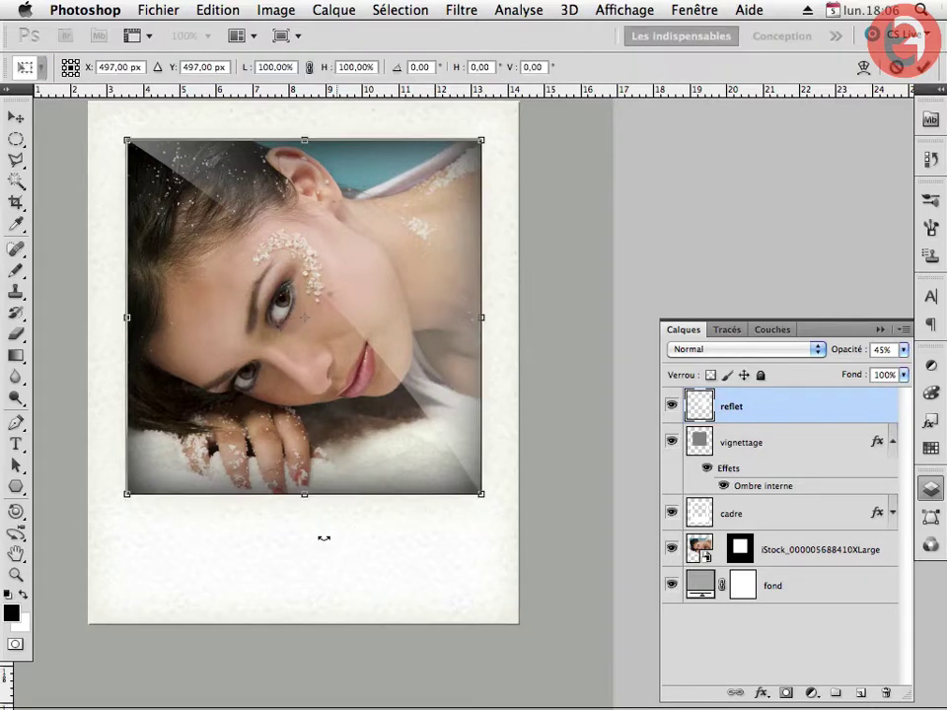
{"action": "left_click_drag", "start_coordinate": [100, 515], "coordinate": [493, 512]}
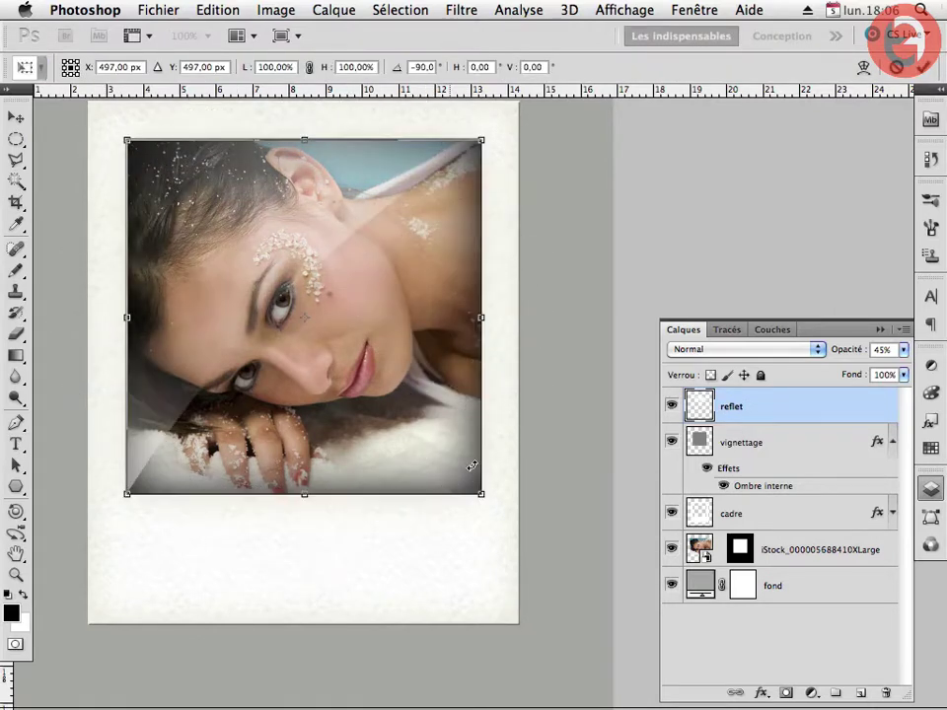
{"action": "key", "text": "Return"}
{"action": "key", "text": "t"}
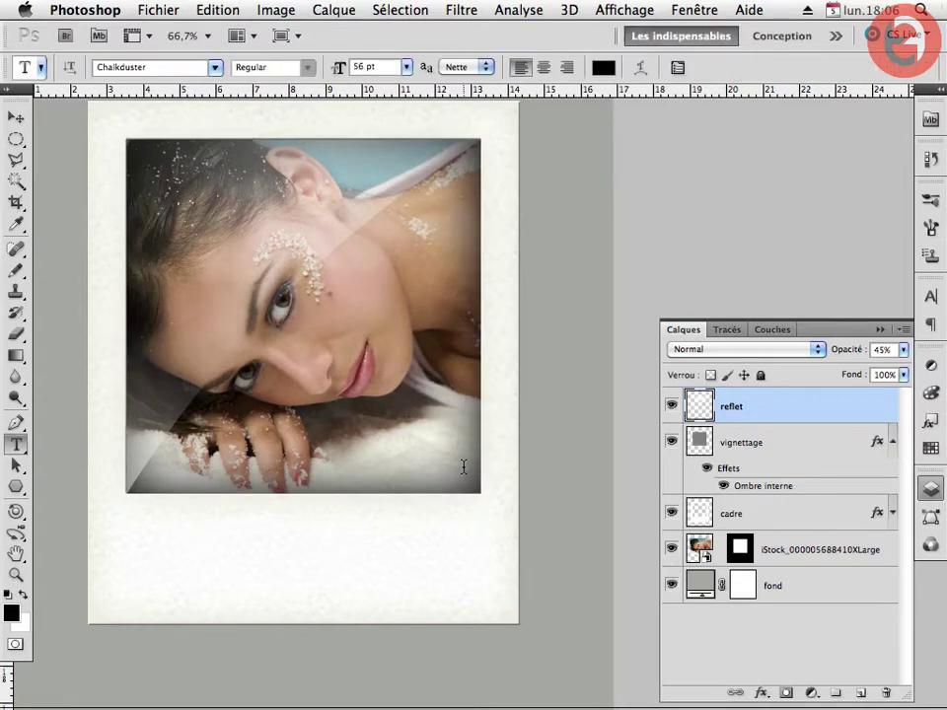
Lower the reflet layer's opacity to 25%.
{"action": "left_click_drag", "start_coordinate": [846, 351], "coordinate": [846, 354]}
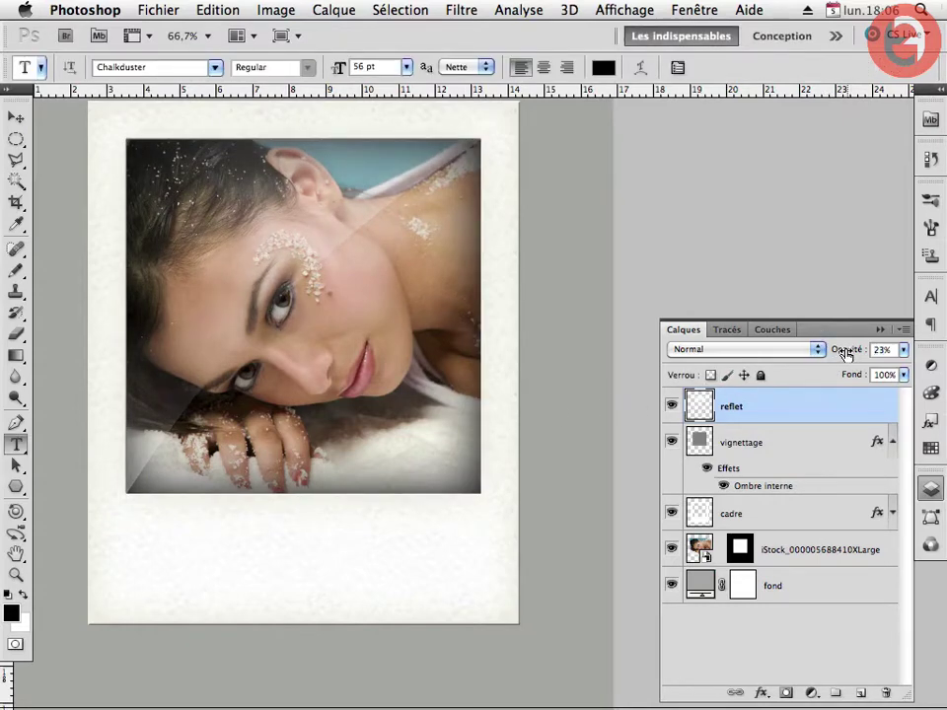
{"action": "left_click_drag", "start_coordinate": [841, 354], "coordinate": [843, 353]}
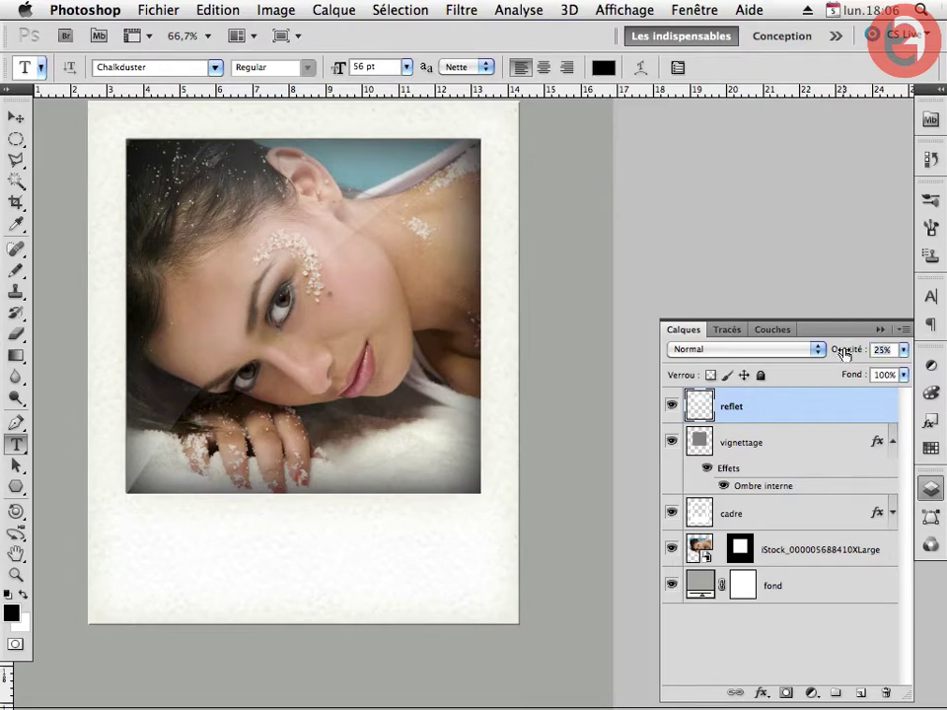
{"action": "left_click", "coordinate": [794, 443]}
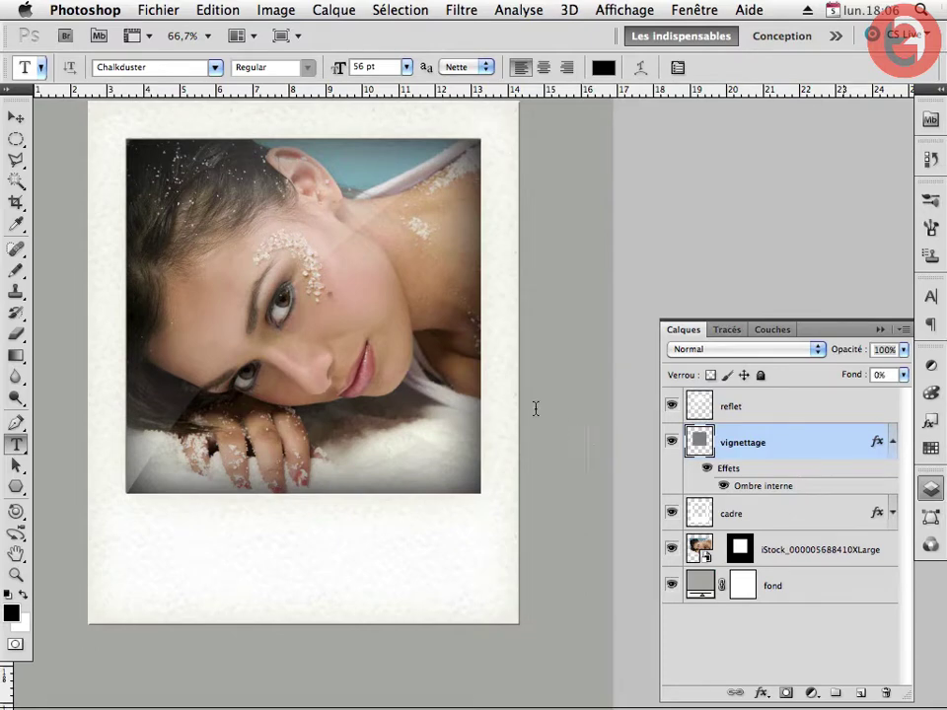
Merge the photo, cadre, vignettage and reflet layers into one smart object (Convertir en objet dynamique).
{"action": "left_click", "coordinate": [776, 415]}
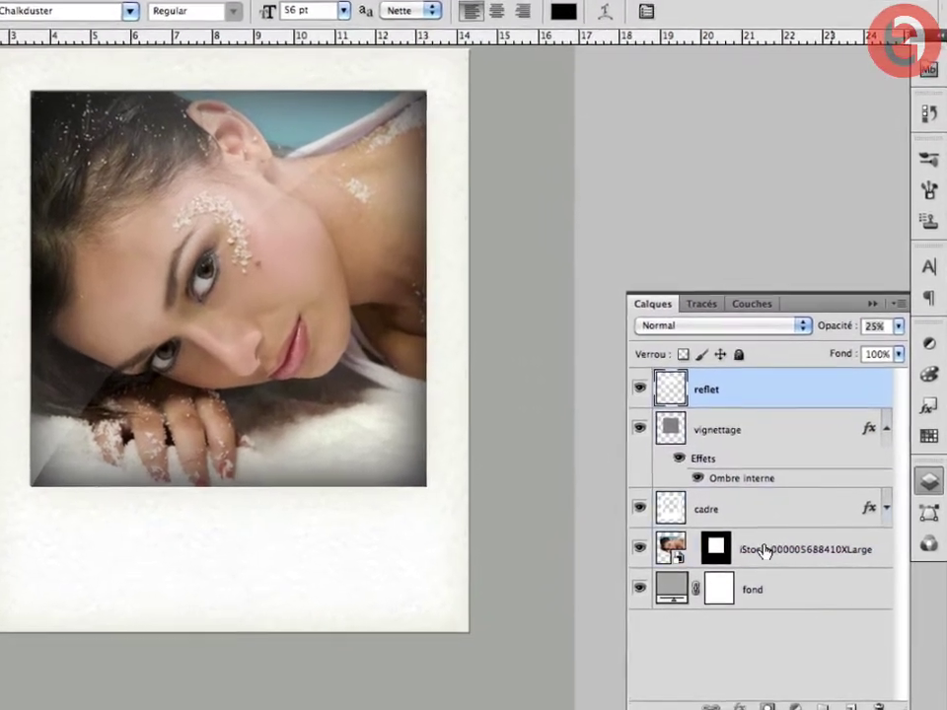
{"action": "left_click", "coordinate": [777, 542], "text": "shift"}
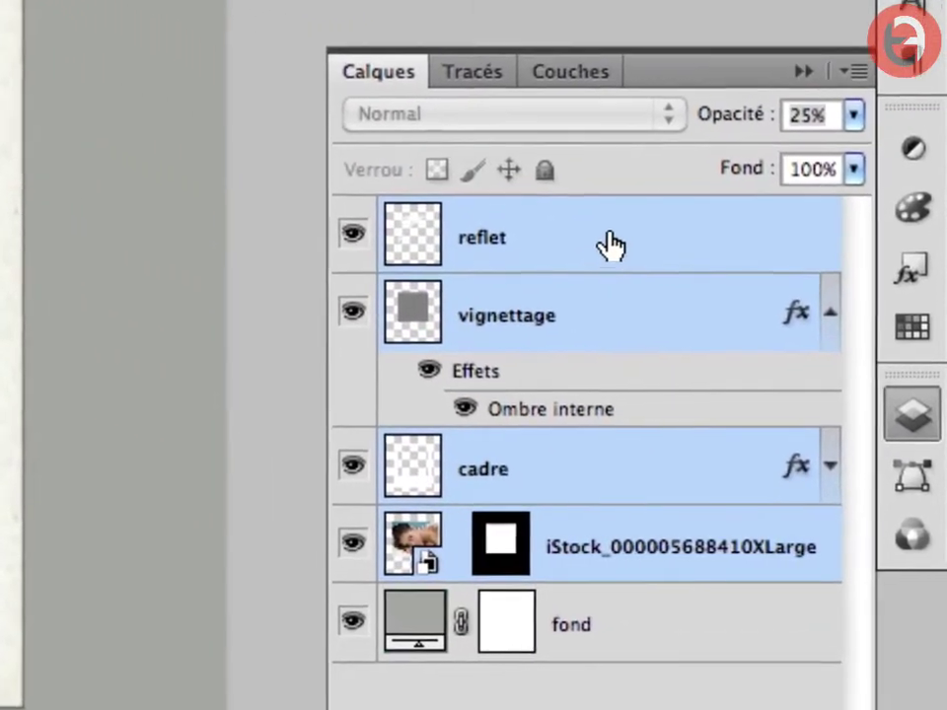
{"action": "right_click", "coordinate": [606, 246]}
{"action": "left_click", "coordinate": [119, 219]}
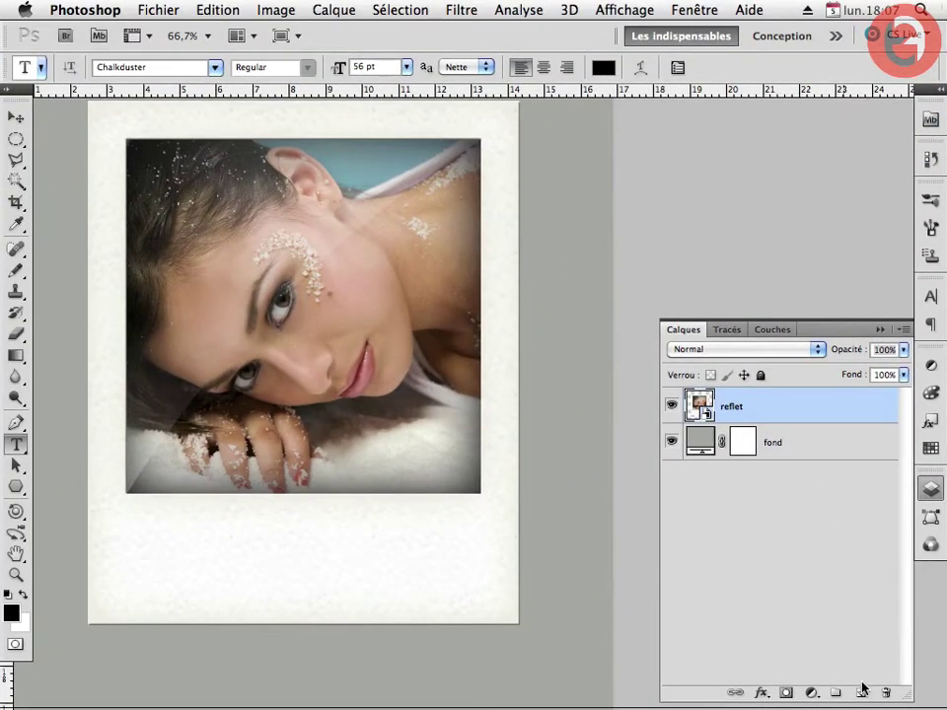
Add an empty 'ombre' layer below reflet and load the polaroid's outline as a selection.
{"action": "left_click", "coordinate": [862, 689]}
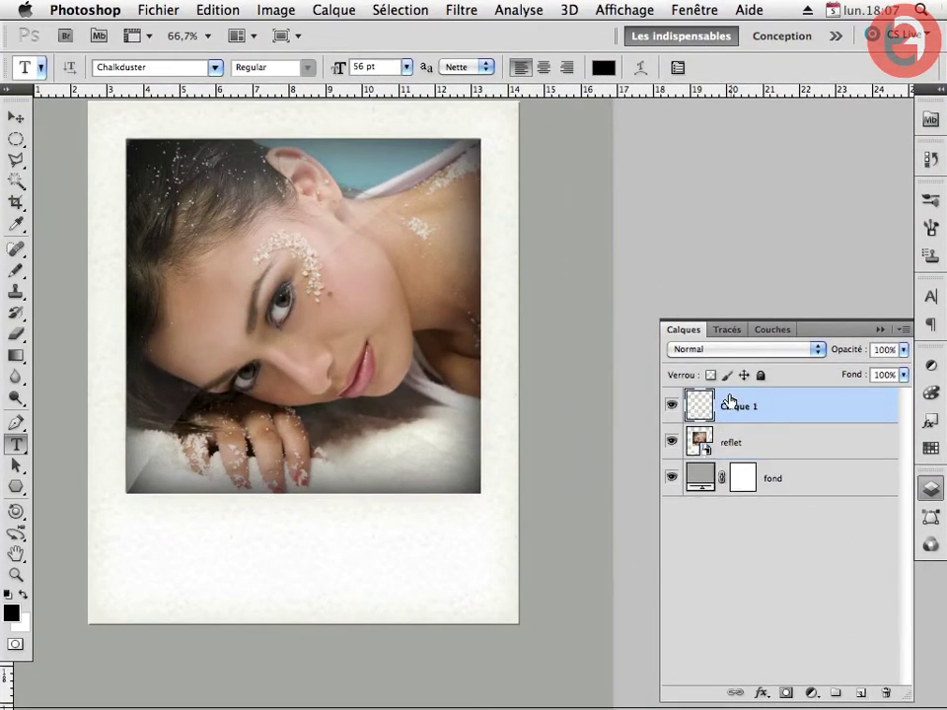
{"action": "left_click_drag", "start_coordinate": [782, 407], "coordinate": [702, 447]}
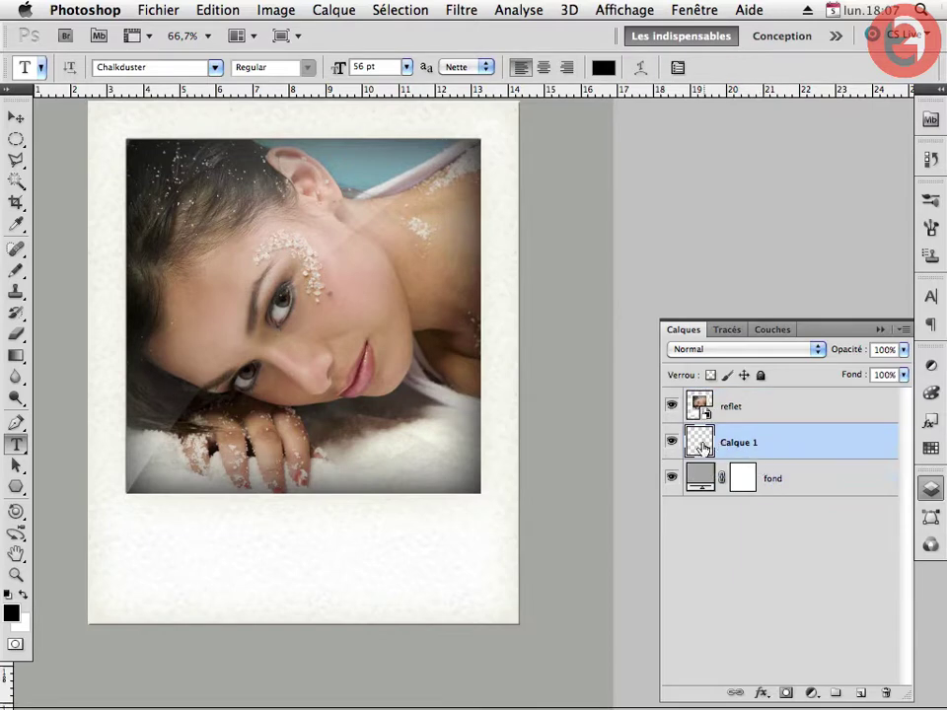
{"action": "double_click", "coordinate": [738, 442]}
{"action": "type", "text": "ombre"}
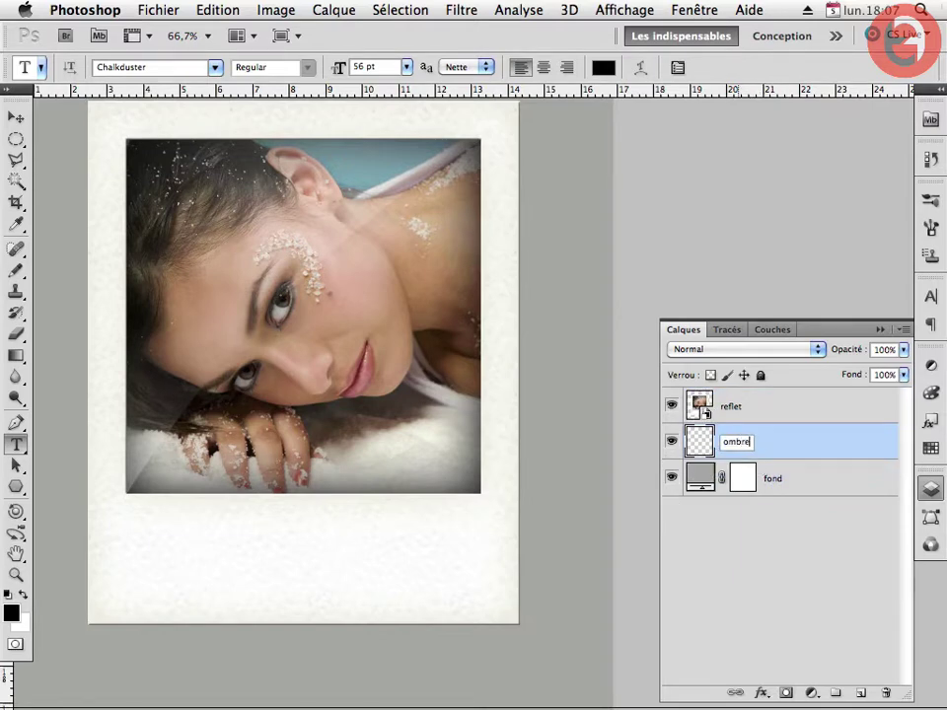
{"action": "key", "text": "Return"}
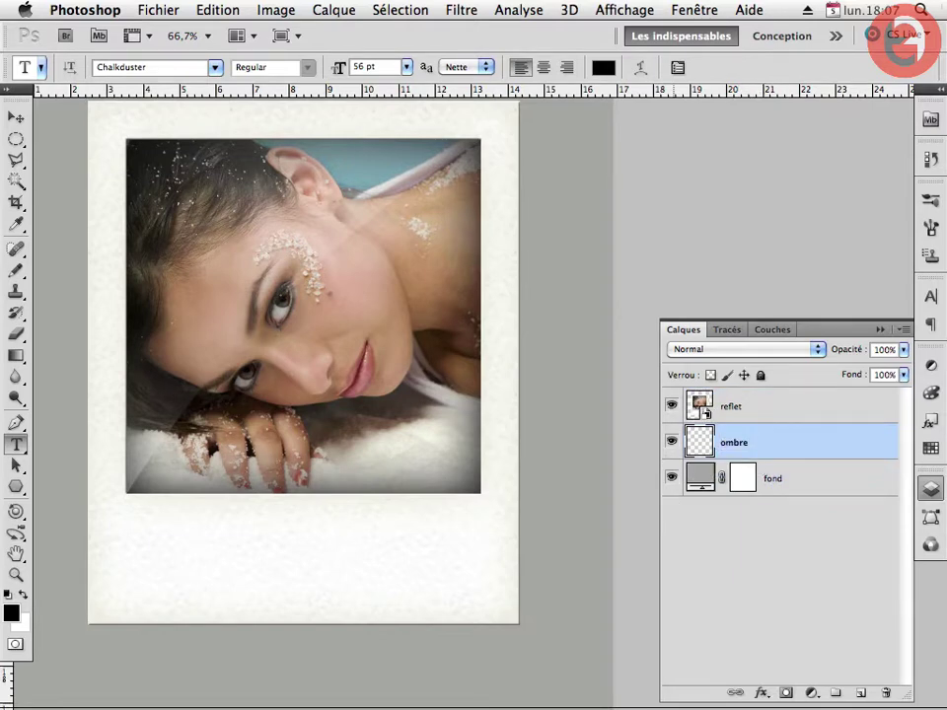
{"action": "left_click", "coordinate": [698, 407], "text": "ctrl"}
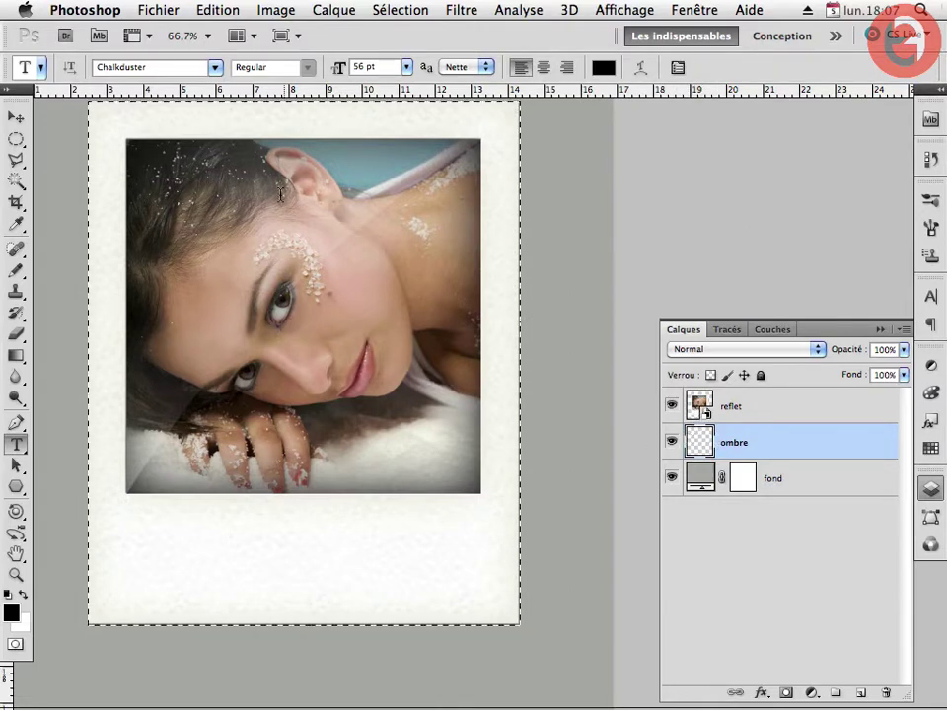
Hide reflet, fill the polaroid selection with black and apply an 8-pixel Gaussian blur.
{"action": "left_click", "coordinate": [672, 405]}
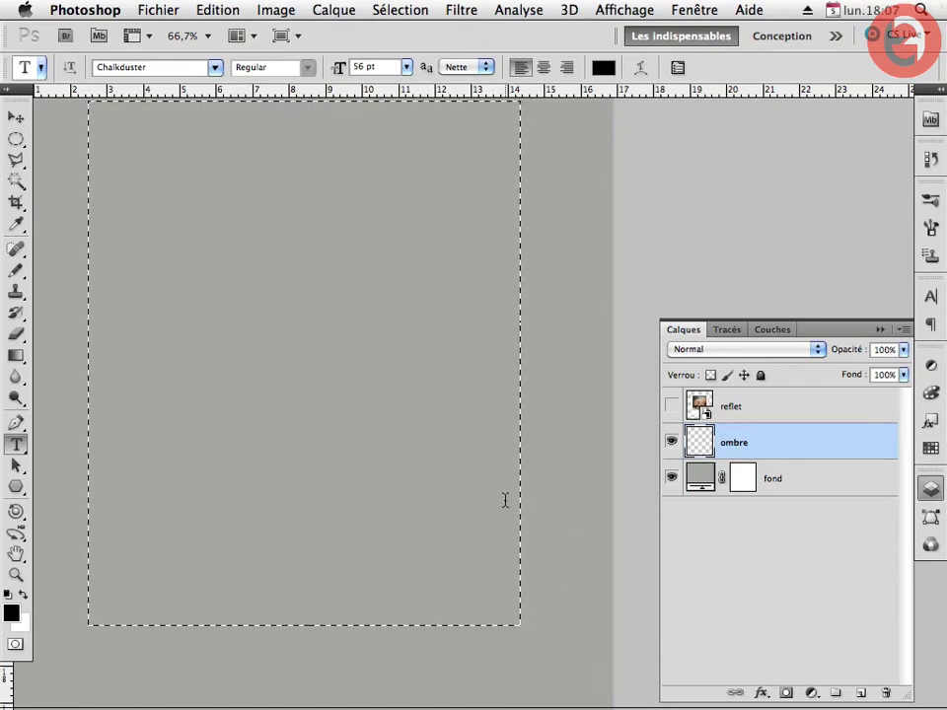
{"action": "key", "text": "alt+BackSpace"}
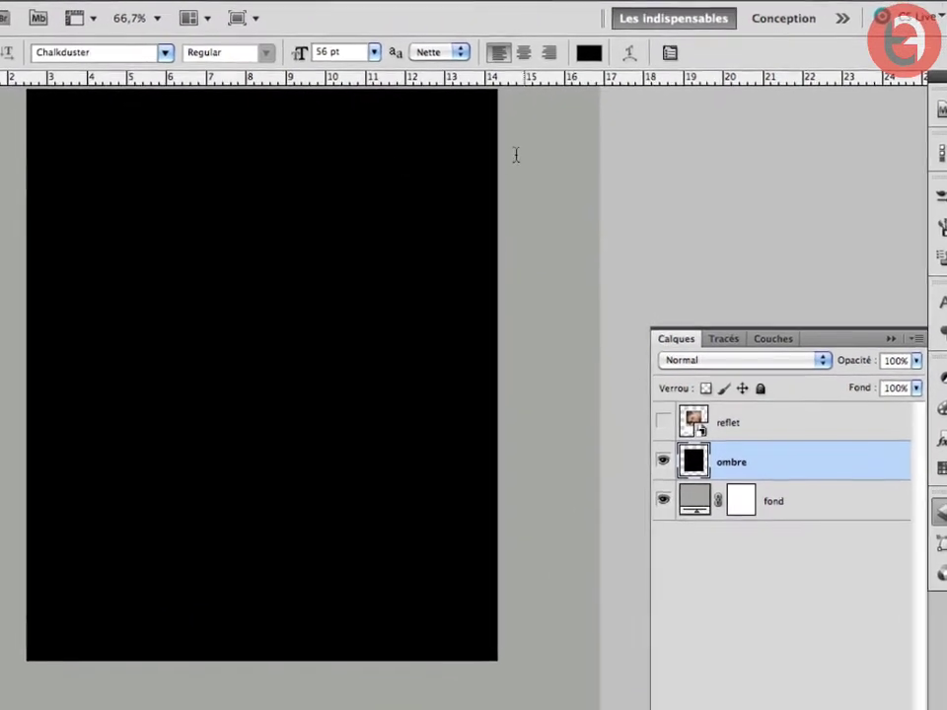
{"action": "left_click", "coordinate": [360, 1]}
{"action": "mouse_move", "coordinate": [355, 224]}
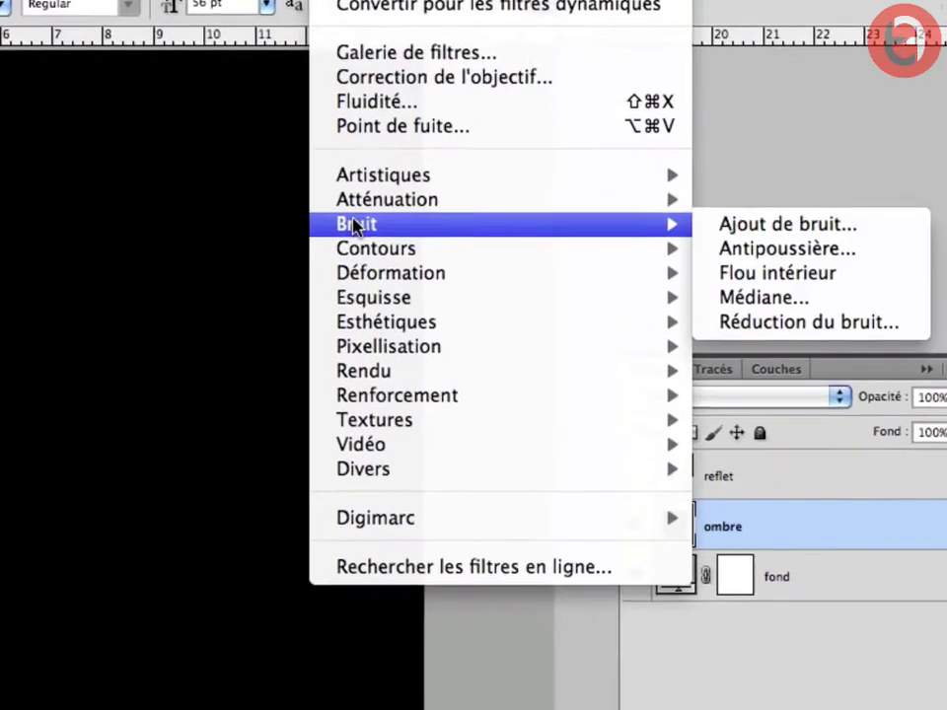
{"action": "left_click", "coordinate": [795, 332]}
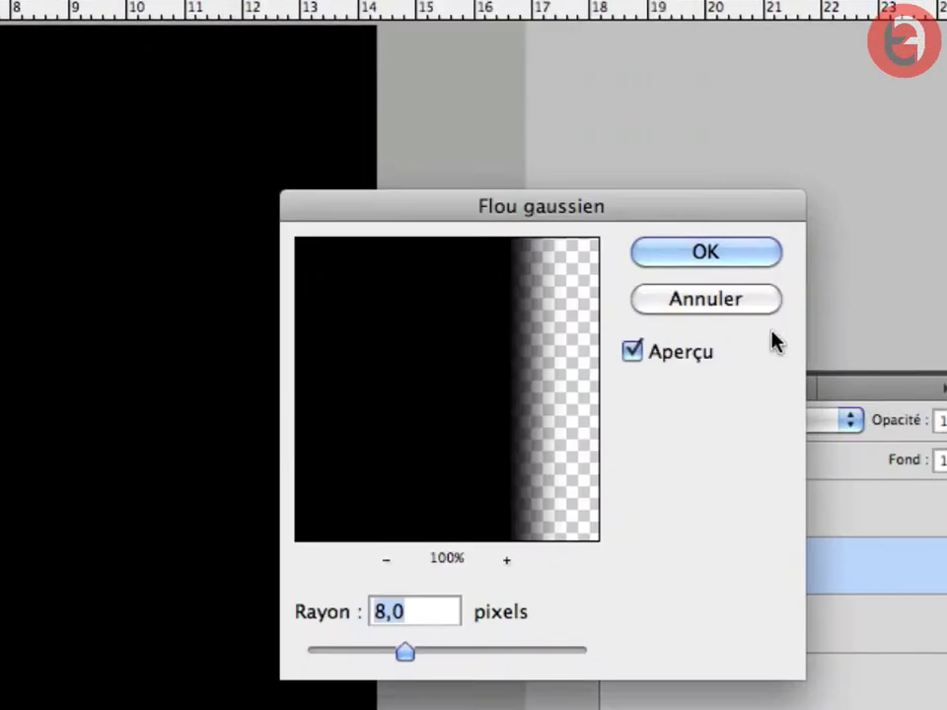
{"action": "left_click_drag", "start_coordinate": [403, 653], "coordinate": [412, 658]}
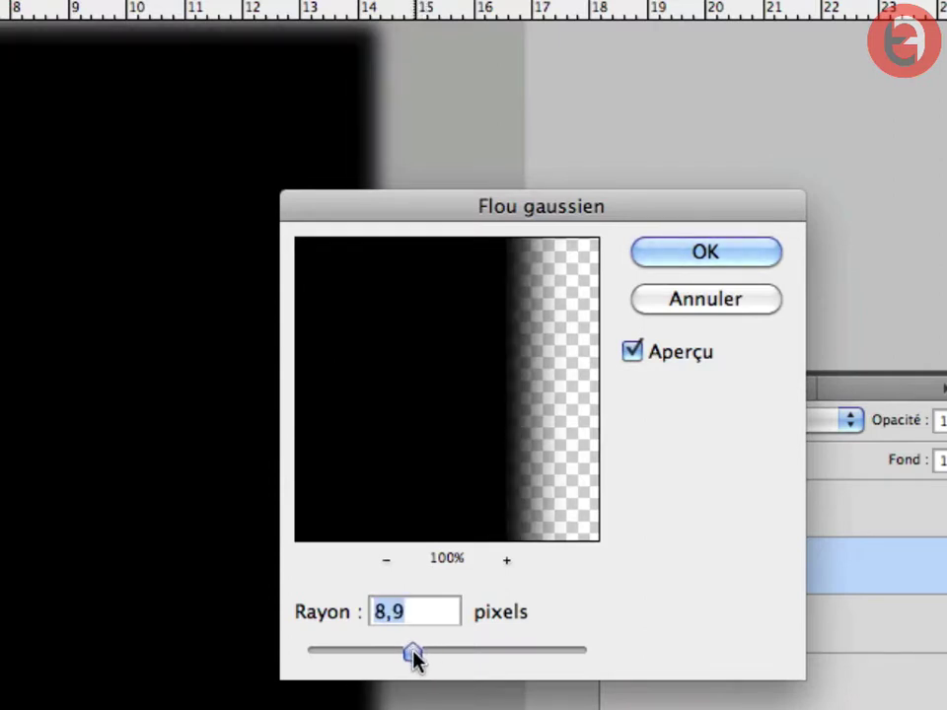
{"action": "left_click_drag", "start_coordinate": [413, 658], "coordinate": [404, 658]}
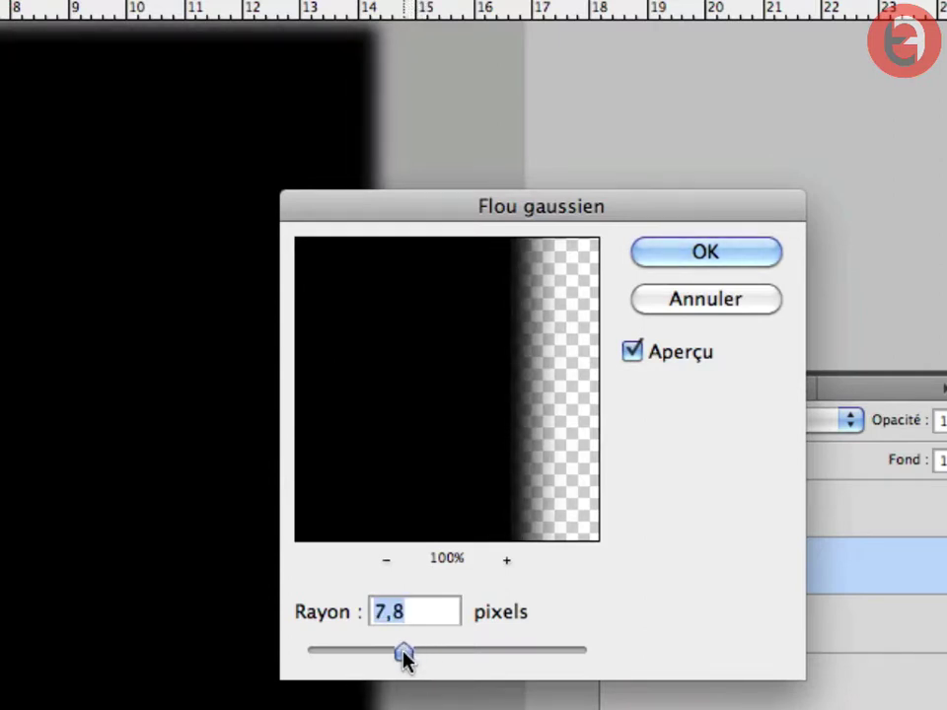
{"action": "type", "text": "8"}
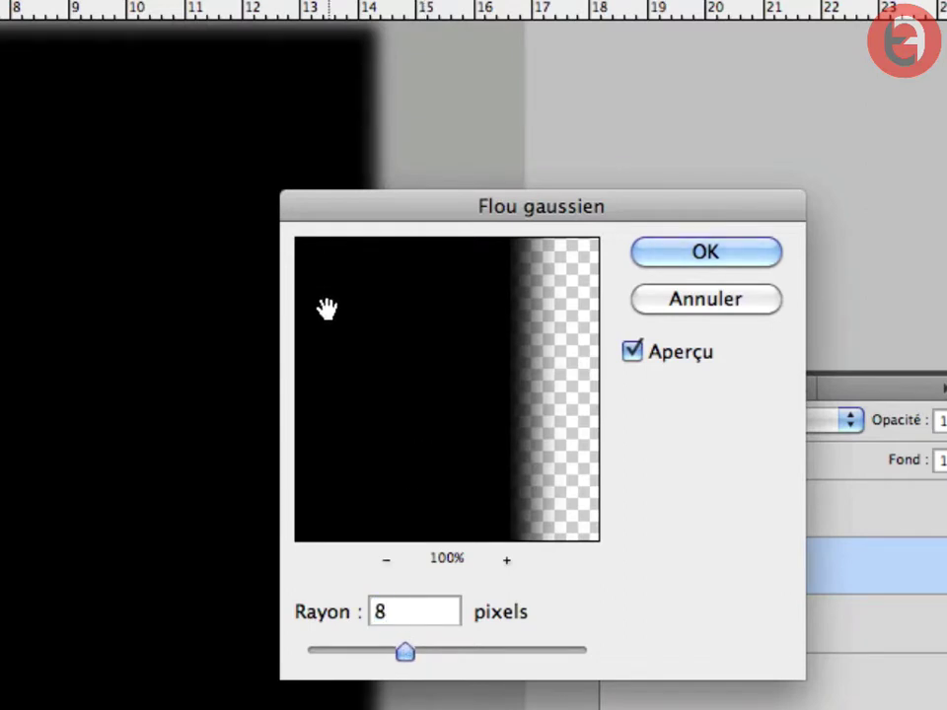
{"action": "left_click", "coordinate": [680, 259]}
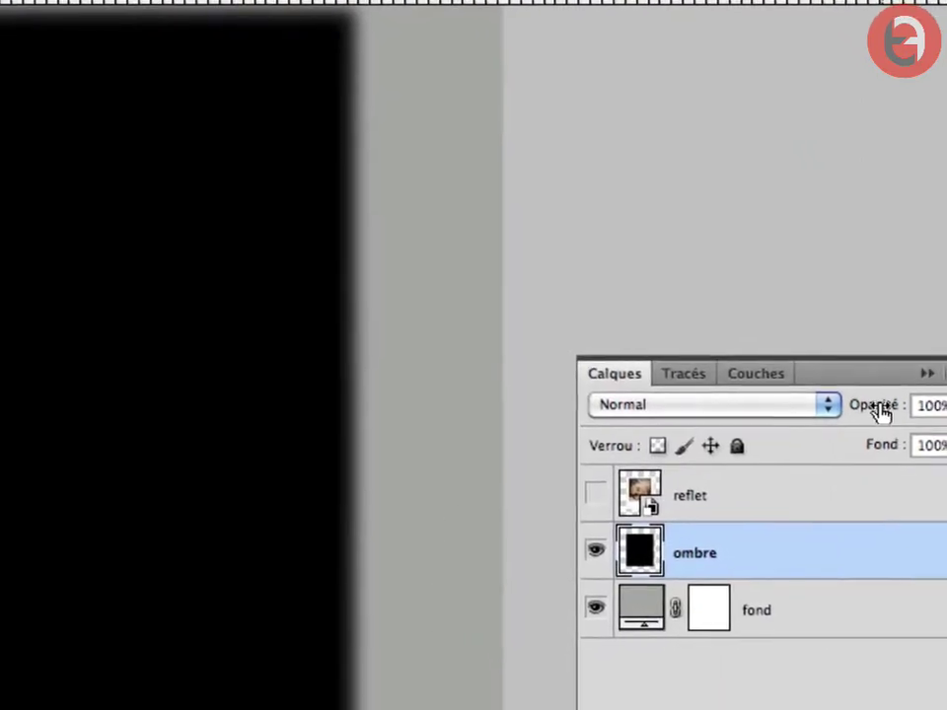
Start setting the ombre layer's opacity toward 50%.
{"action": "left_click", "coordinate": [868, 370]}
{"action": "type", "text": "5"}
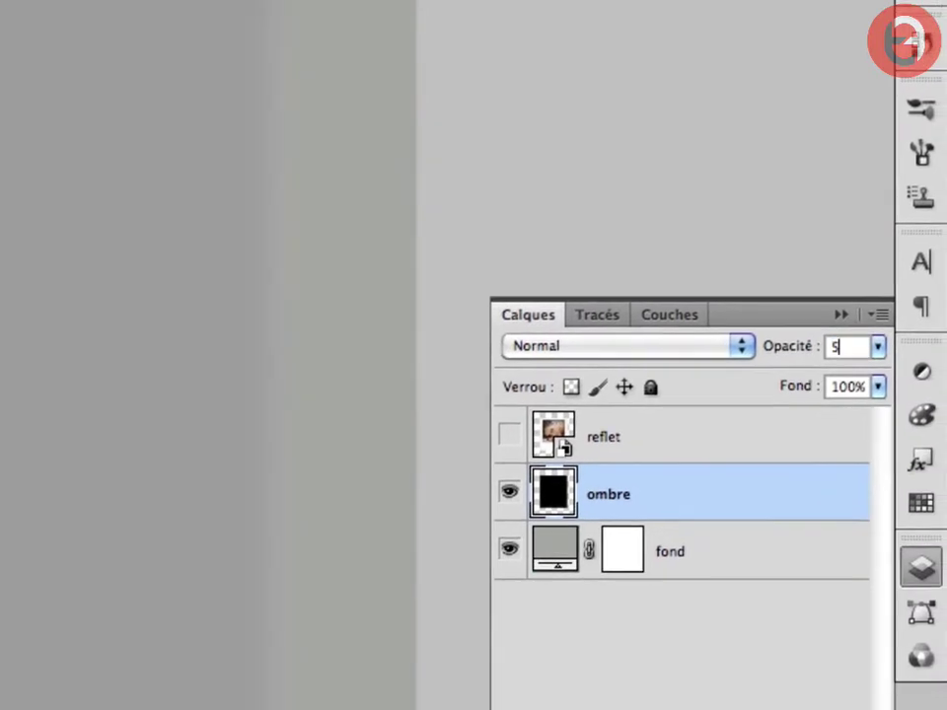
{"action": "type", "text": "20"}
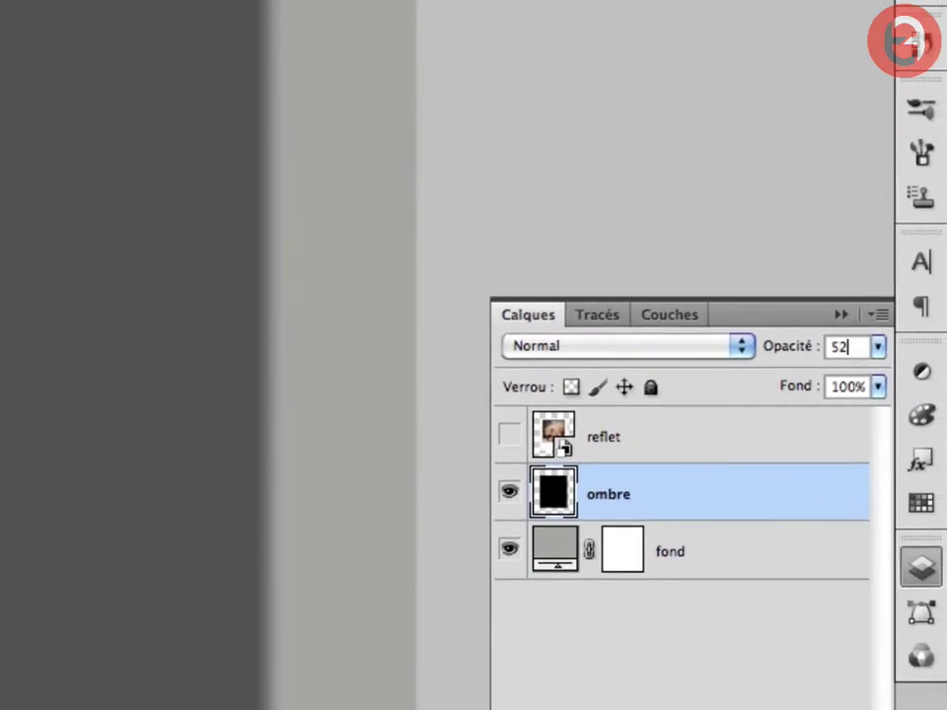
{"action": "key", "text": "BackSpace"}
Finish the 50% opacity, reshow both layers and offset the shadow down-right behind the polaroid.
{"action": "type", "text": "0"}
{"action": "left_click", "coordinate": [509, 434]}
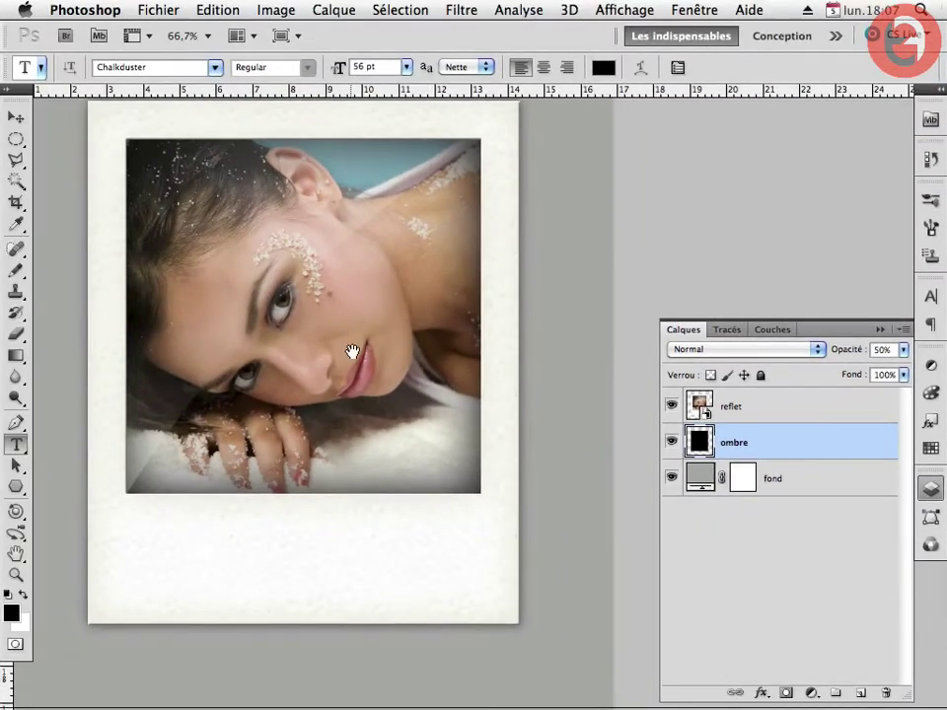
{"action": "left_click_drag", "start_coordinate": [349, 349], "coordinate": [367, 381]}
{"action": "left_click", "coordinate": [671, 440]}
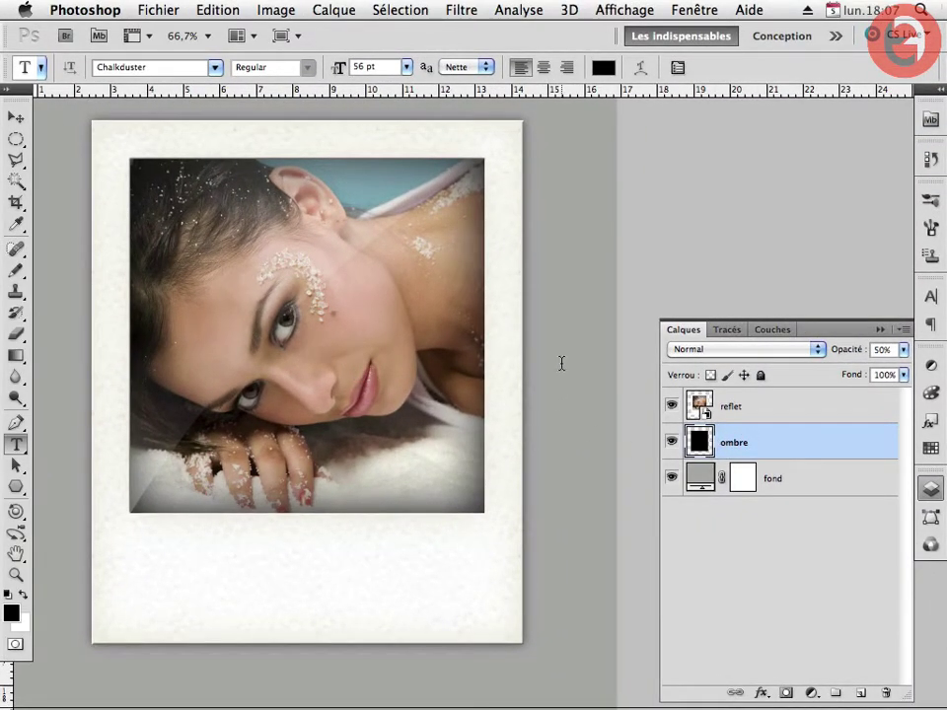
{"action": "left_click_drag", "start_coordinate": [562, 364], "coordinate": [567, 367]}
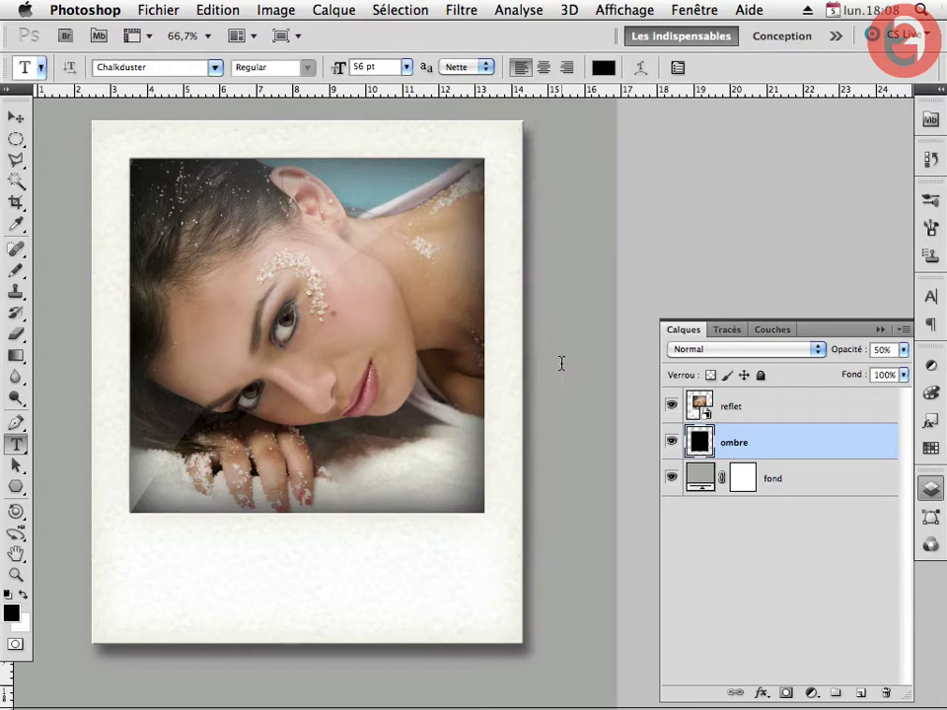
{"action": "left_click", "coordinate": [730, 407]}
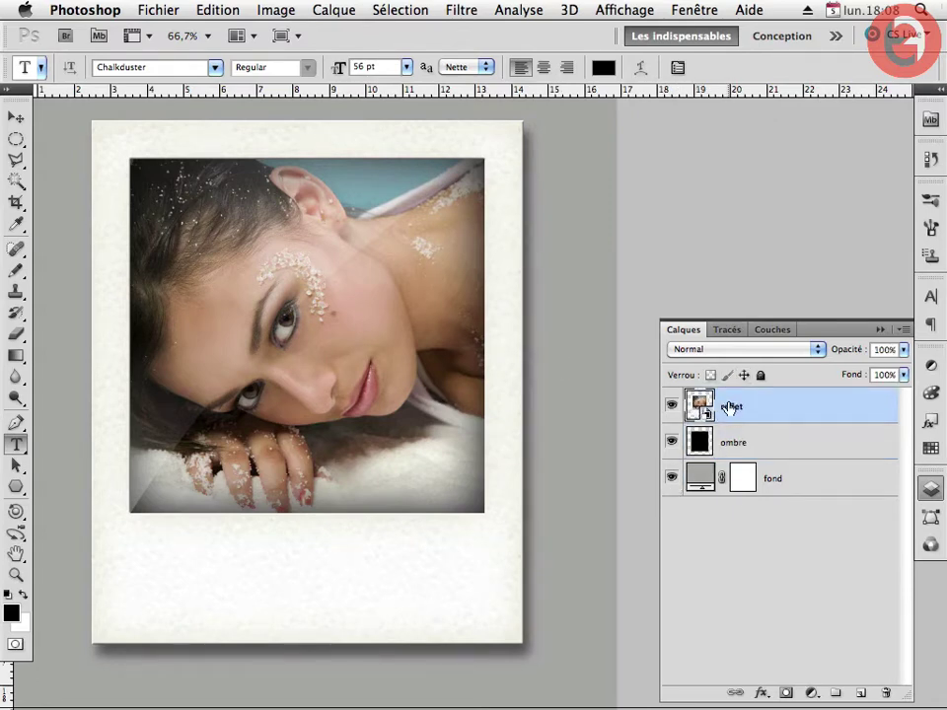
Rename the reflet layer to 'photo'.
{"action": "double_click", "coordinate": [730, 406]}
{"action": "type", "text": "photo"}
{"action": "key", "text": "Return"}
Warp the photo layer, bending its top edge, bottom corners and lower middle like curved paper.
{"action": "key", "text": "ctrl+t"}
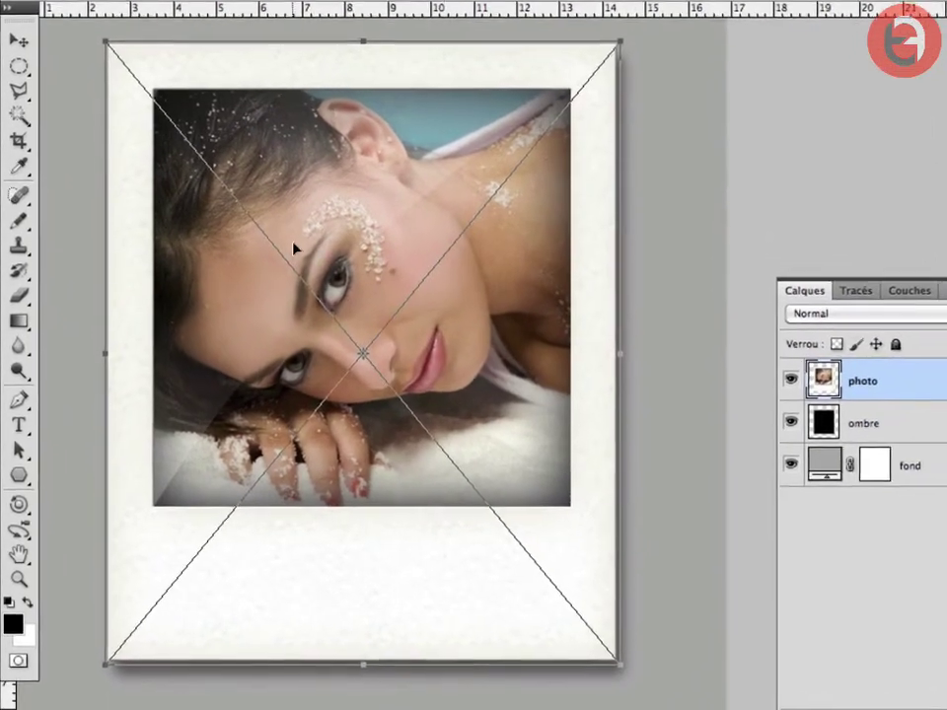
{"action": "right_click", "coordinate": [320, 235]}
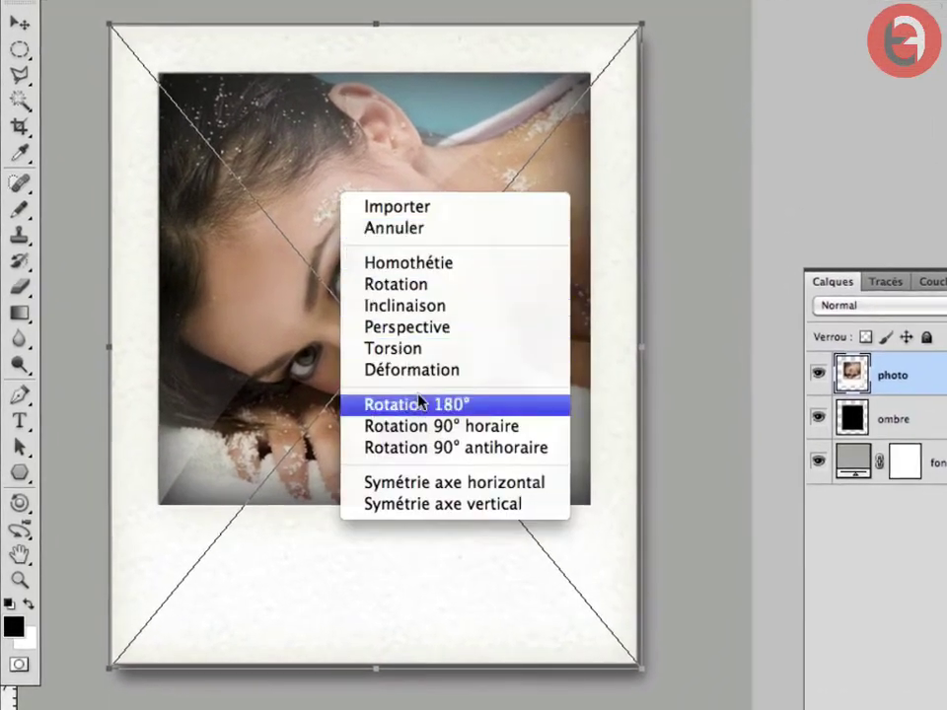
{"action": "left_click", "coordinate": [403, 373]}
{"action": "left_click_drag", "start_coordinate": [358, 53], "coordinate": [361, 62]}
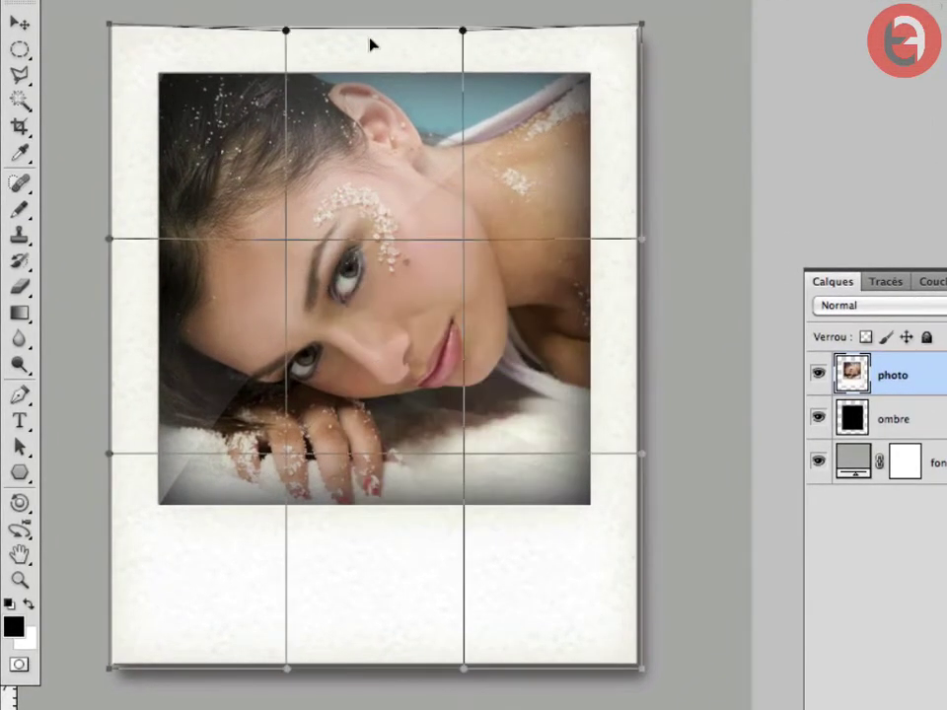
{"action": "left_click_drag", "start_coordinate": [109, 674], "coordinate": [103, 656]}
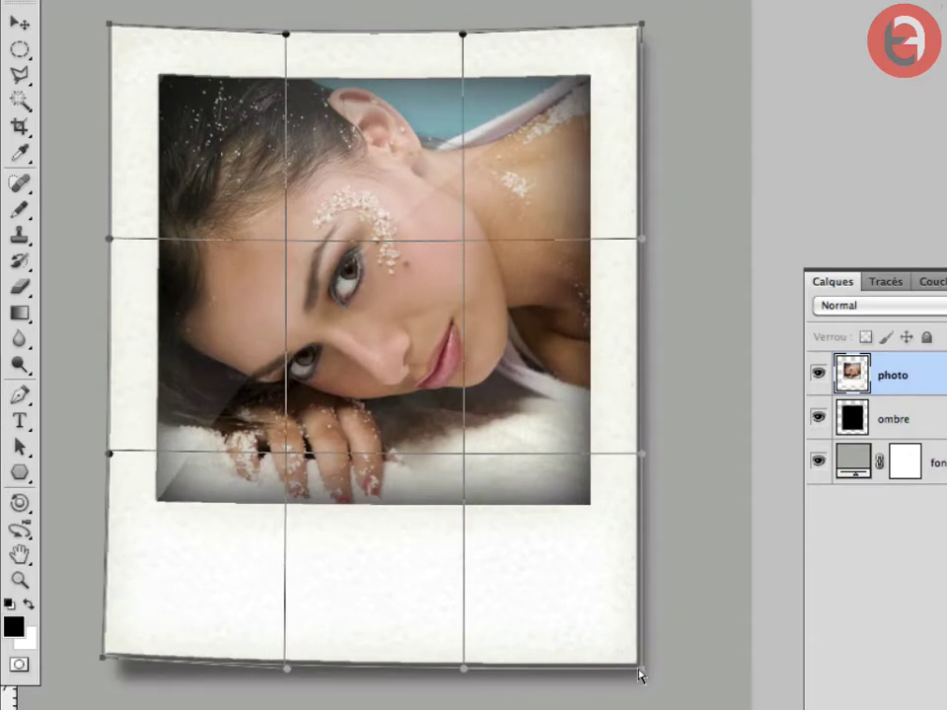
{"action": "left_click_drag", "start_coordinate": [639, 673], "coordinate": [652, 653]}
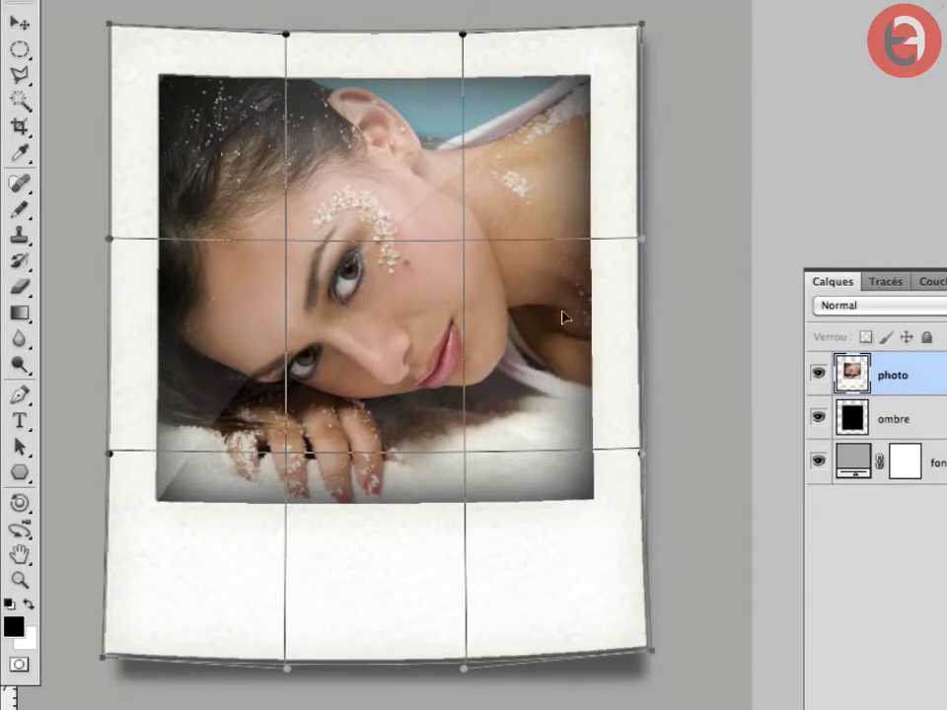
{"action": "left_click_drag", "start_coordinate": [363, 493], "coordinate": [364, 501]}
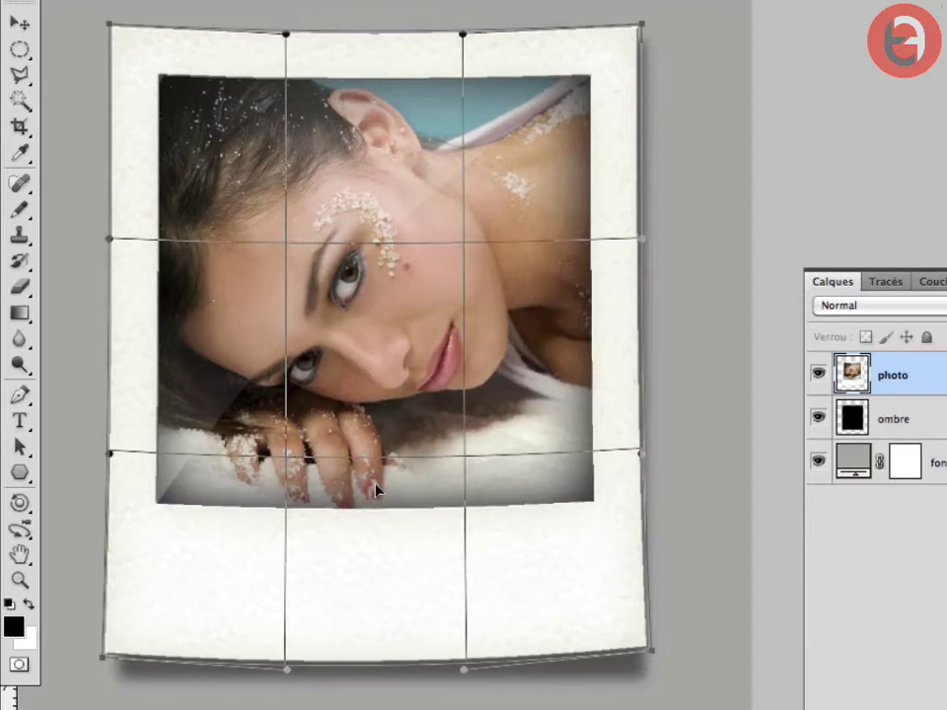
{"action": "key", "text": "Return"}
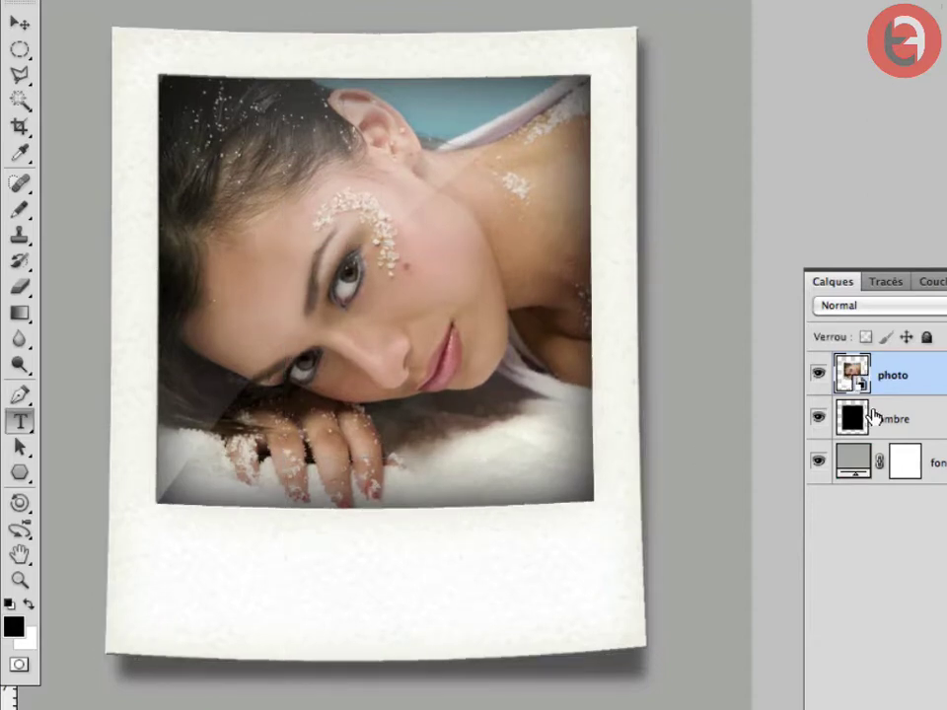
{"action": "left_click", "coordinate": [873, 419]}
Abandon an initial warp and convert the ombre shadow layer into a smart object.
{"action": "key", "text": "ctrl+t"}
{"action": "right_click", "coordinate": [382, 406]}
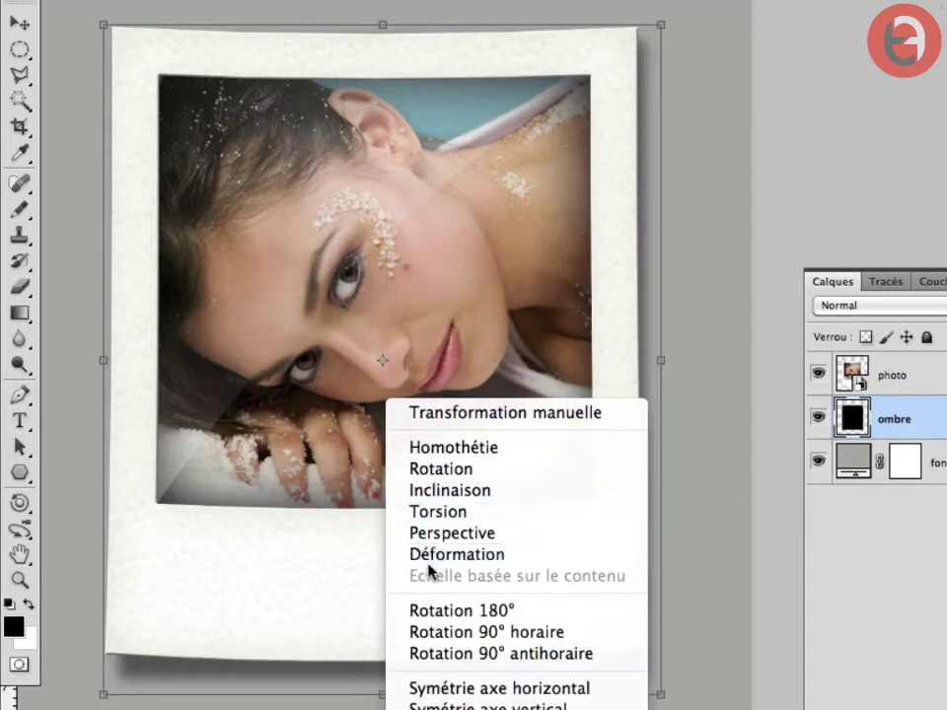
{"action": "left_click", "coordinate": [407, 559]}
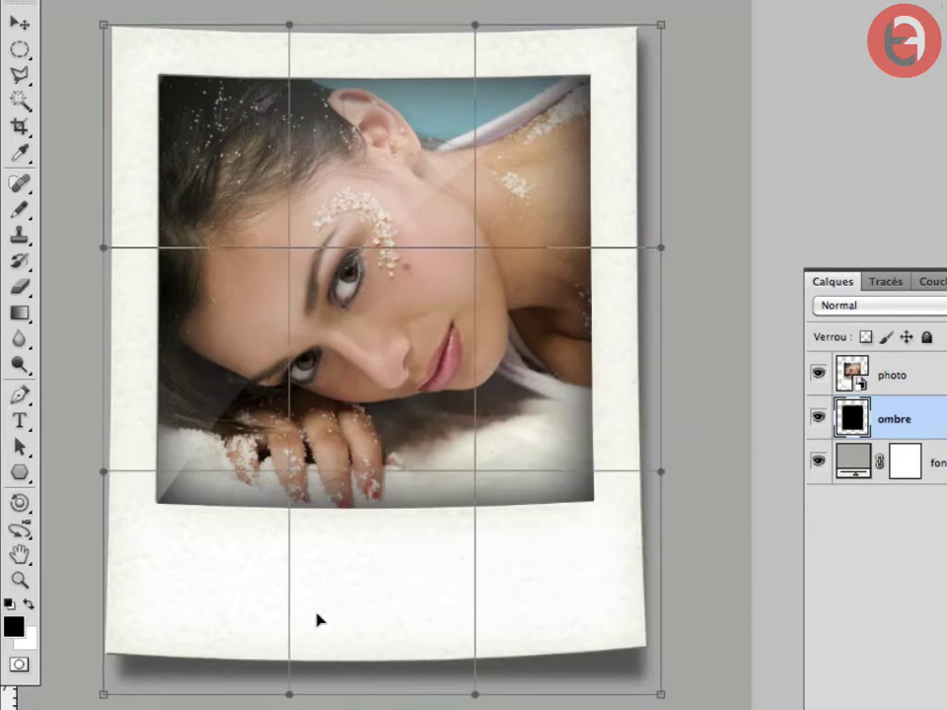
{"action": "key", "text": "Return"}
{"action": "key", "text": "t"}
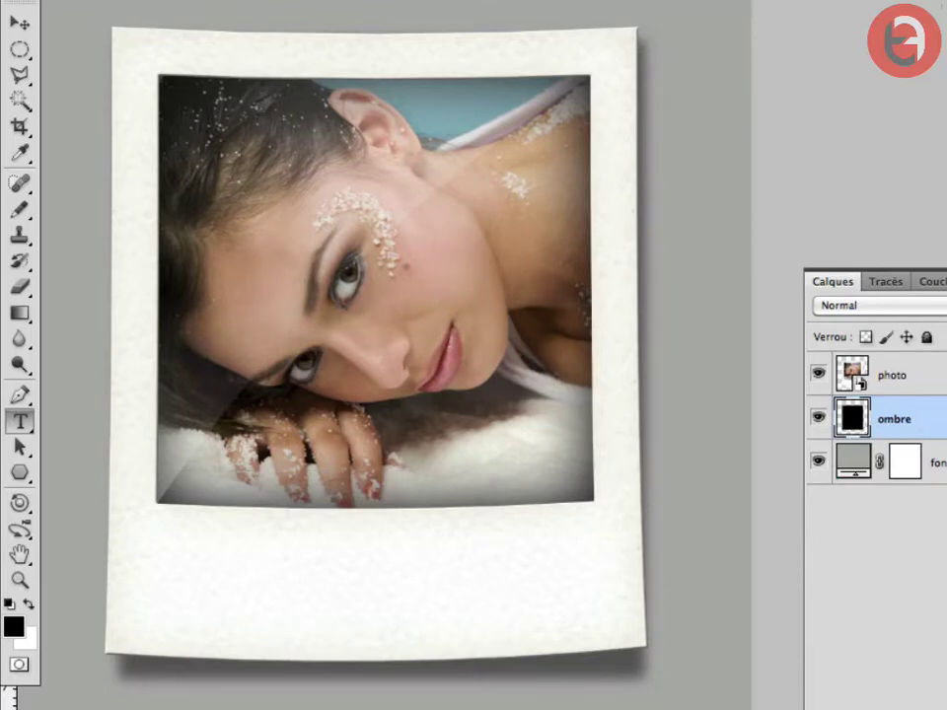
{"action": "right_click", "coordinate": [887, 422]}
{"action": "left_click", "coordinate": [691, 360]}
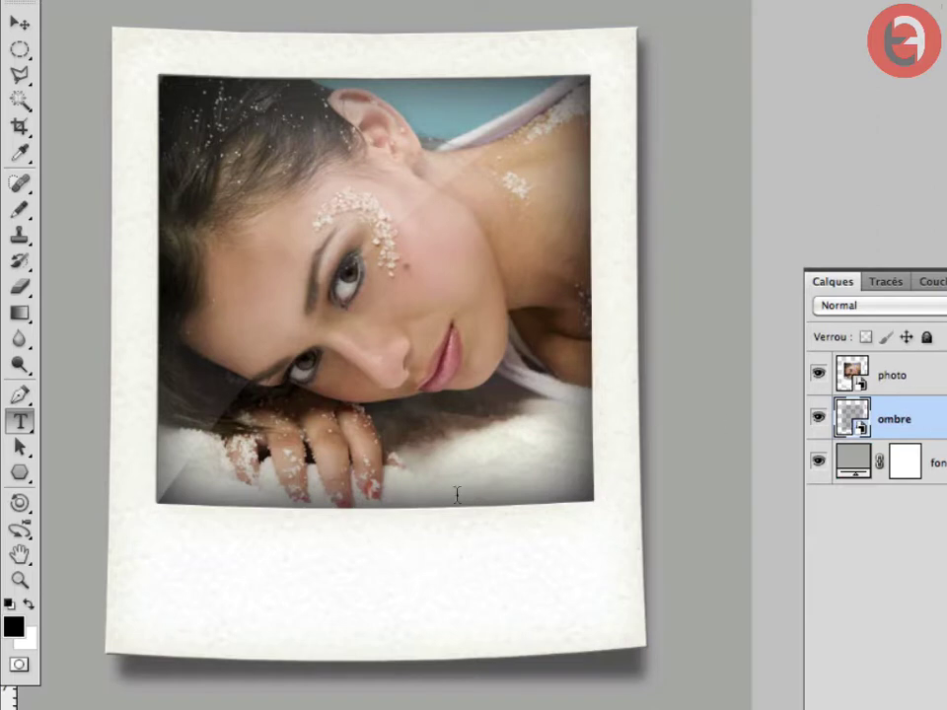
Warp the ombre shadow's bottom edge, right edge and corners to follow the curved polaroid.
{"action": "key", "text": "ctrl+t"}
{"action": "right_click", "coordinate": [402, 389]}
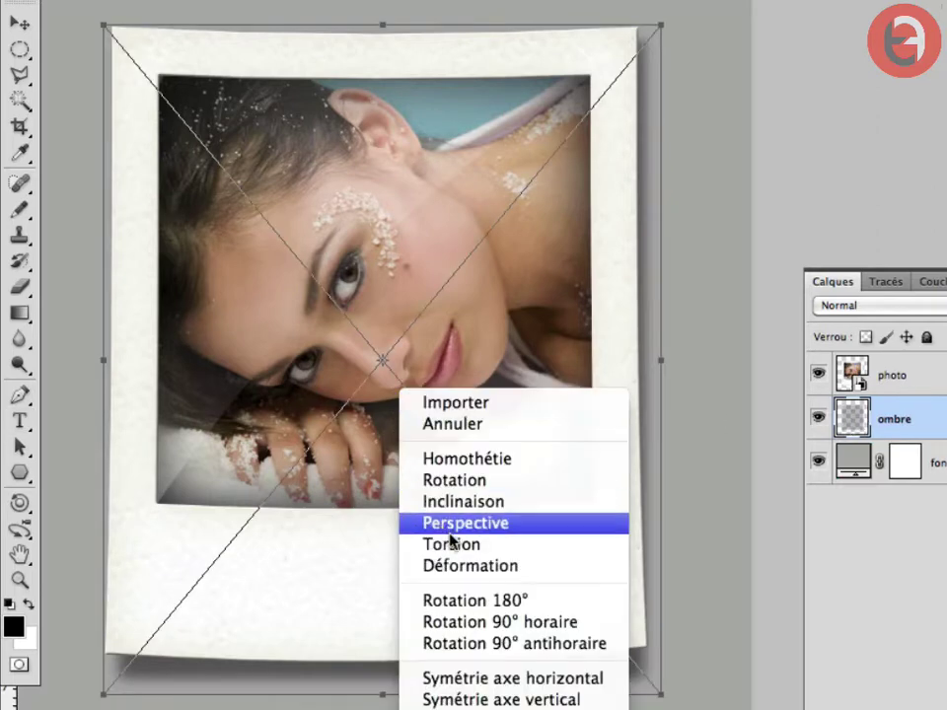
{"action": "left_click", "coordinate": [434, 566]}
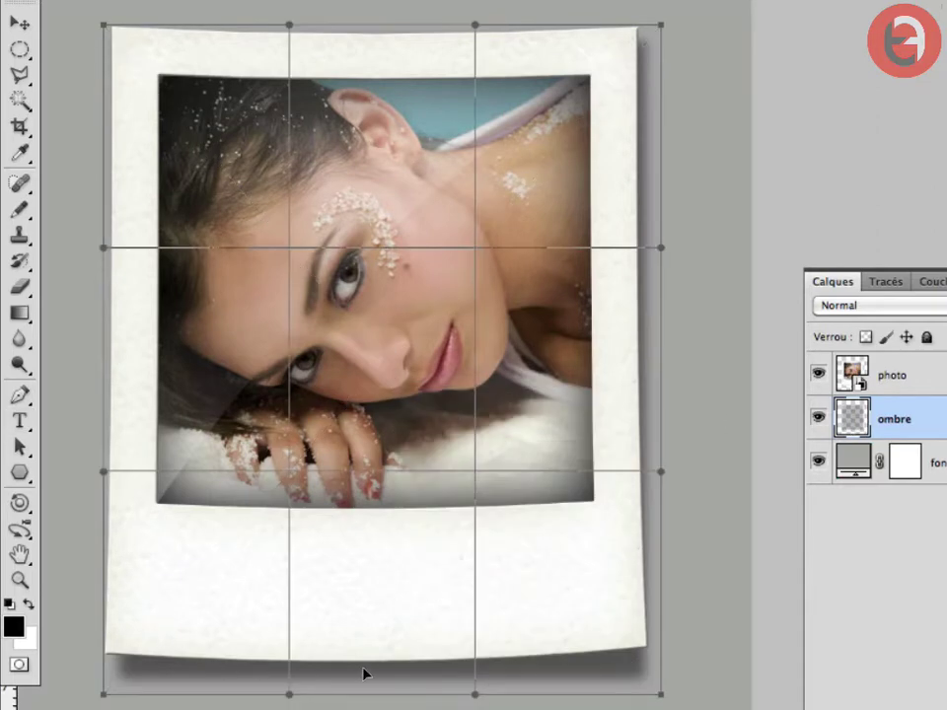
{"action": "mouse_move", "coordinate": [364, 674]}
{"action": "left_mouse_down"}
{"action": "mouse_move", "coordinate": [316, 676]}
{"action": "mouse_move", "coordinate": [280, 647]}
{"action": "left_mouse_up"}
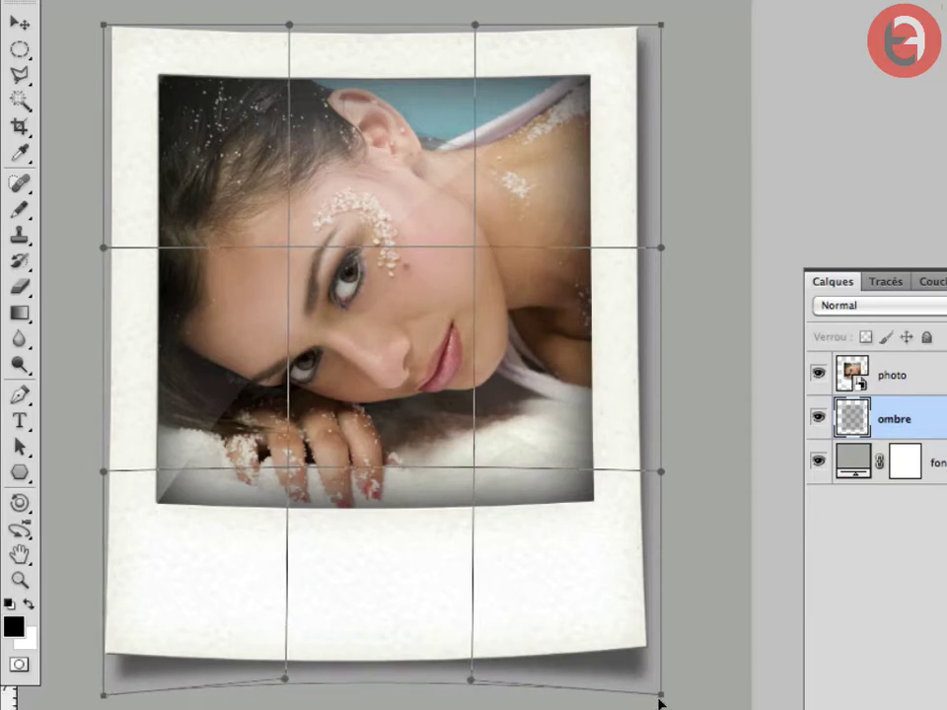
{"action": "left_click_drag", "start_coordinate": [664, 698], "coordinate": [669, 701]}
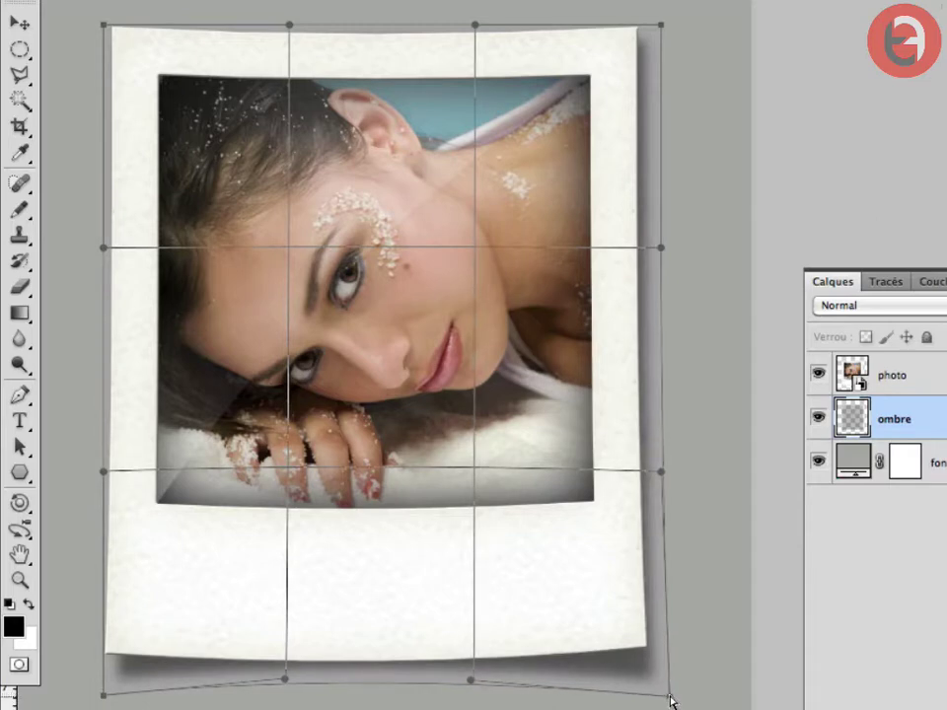
{"action": "left_click_drag", "start_coordinate": [655, 361], "coordinate": [647, 361]}
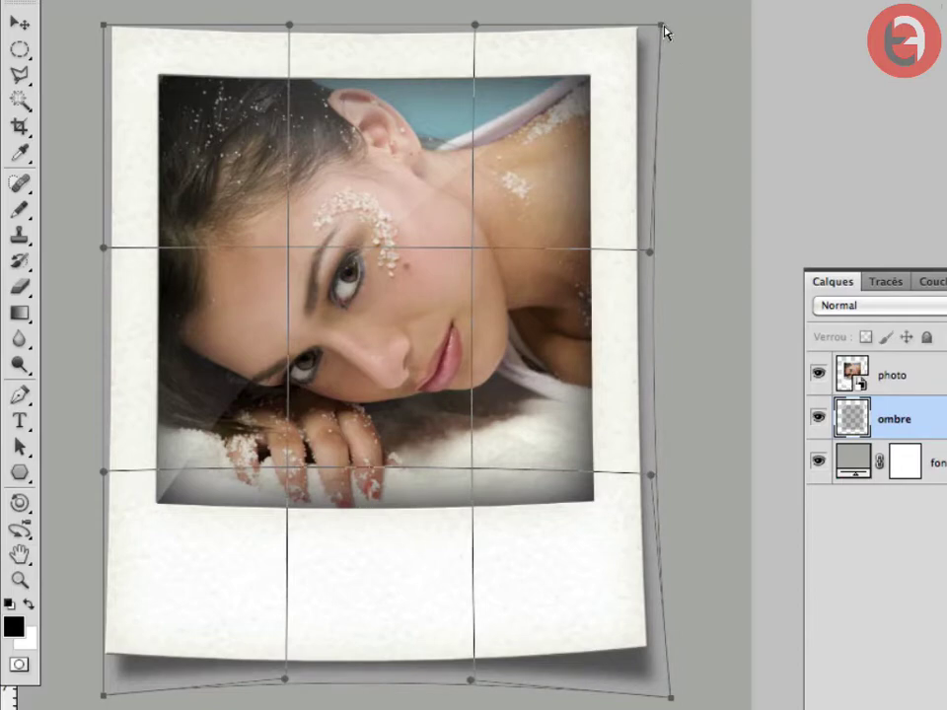
{"action": "left_click_drag", "start_coordinate": [663, 30], "coordinate": [669, 41]}
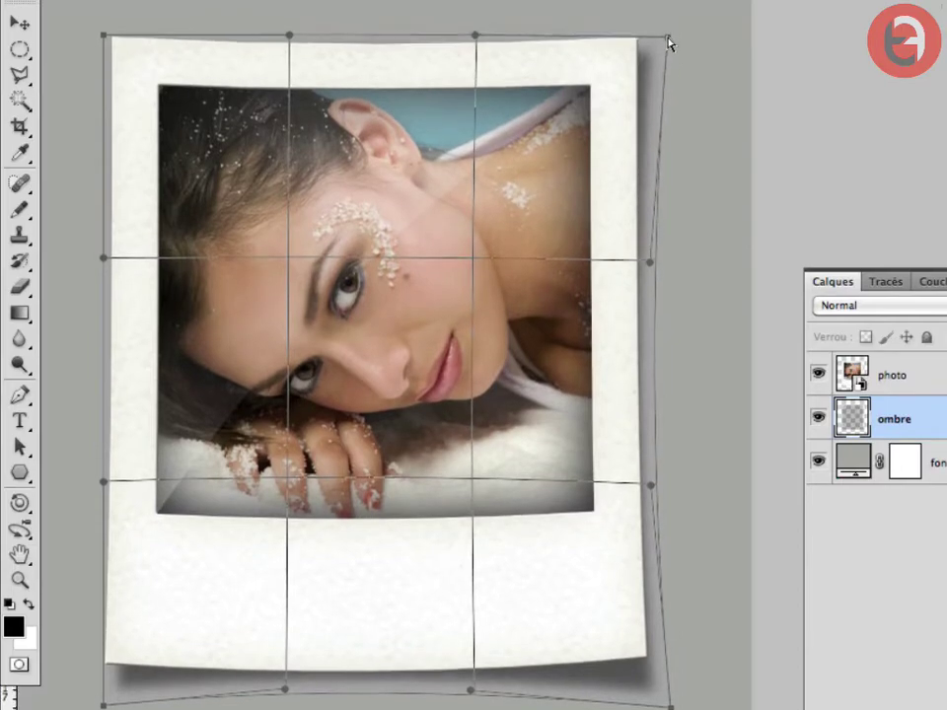
{"action": "key", "text": "t"}
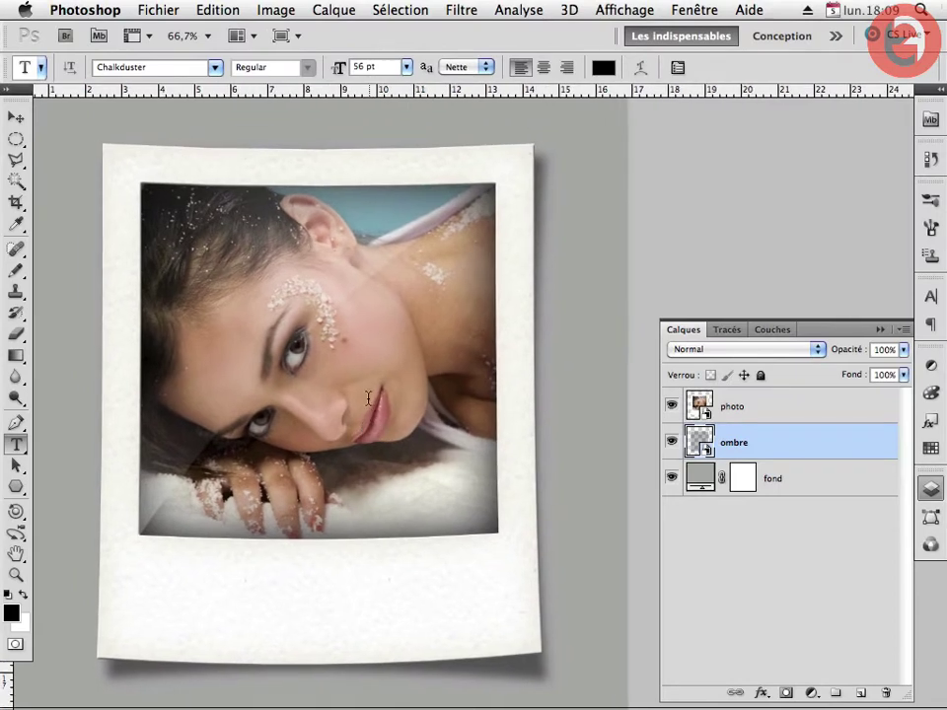
Add a new empty layer above photo and name it 'punaise'.
{"action": "left_click", "coordinate": [823, 408]}
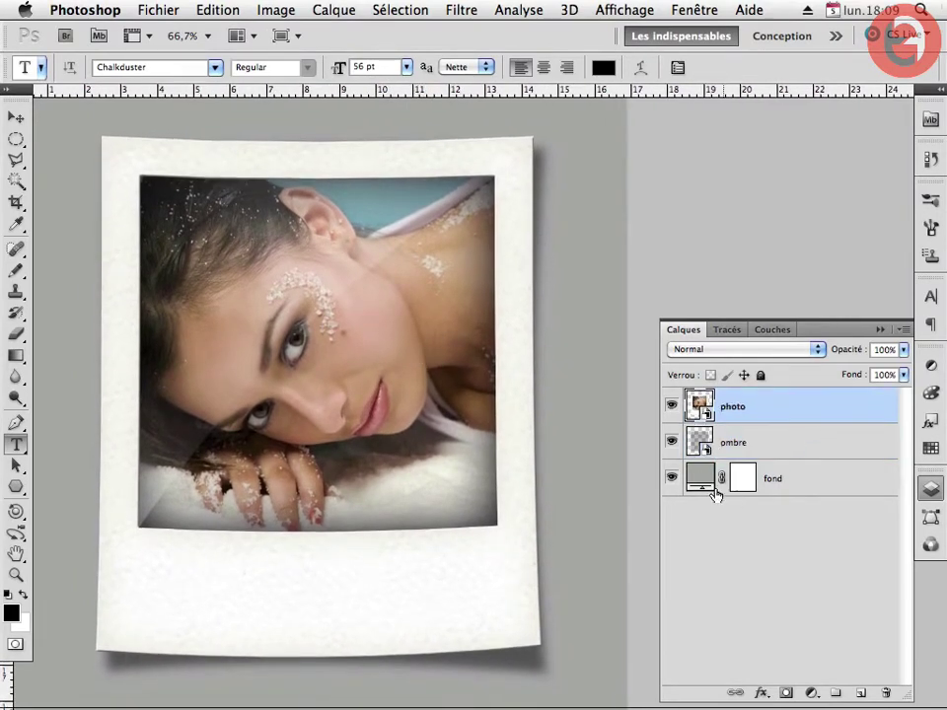
{"action": "left_click", "coordinate": [861, 694]}
{"action": "double_click", "coordinate": [738, 406]}
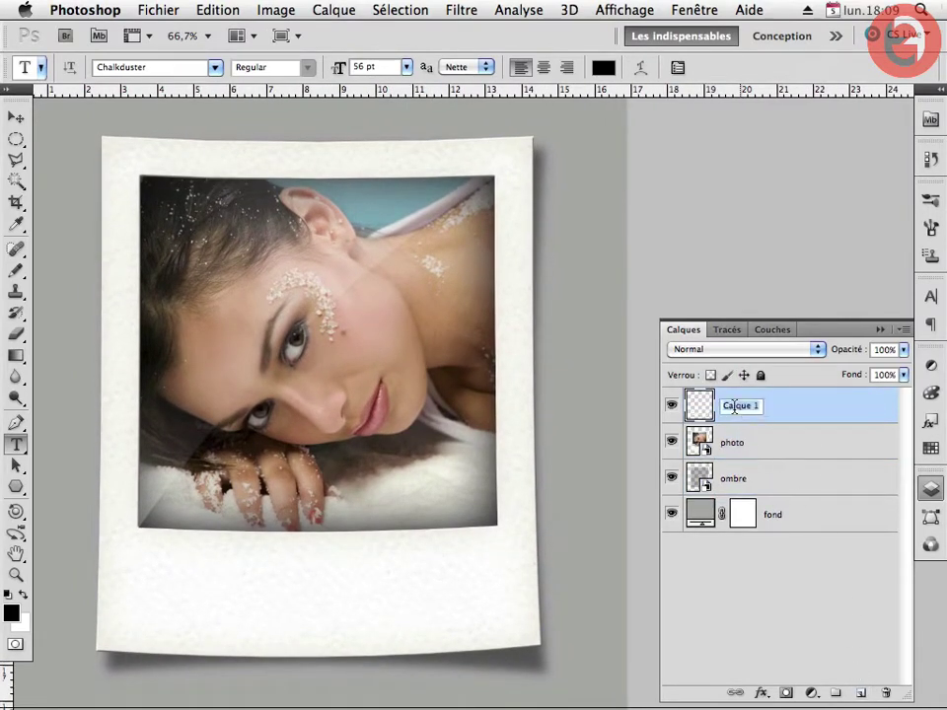
{"action": "type", "text": "punaise"}
{"action": "key", "text": "Return"}
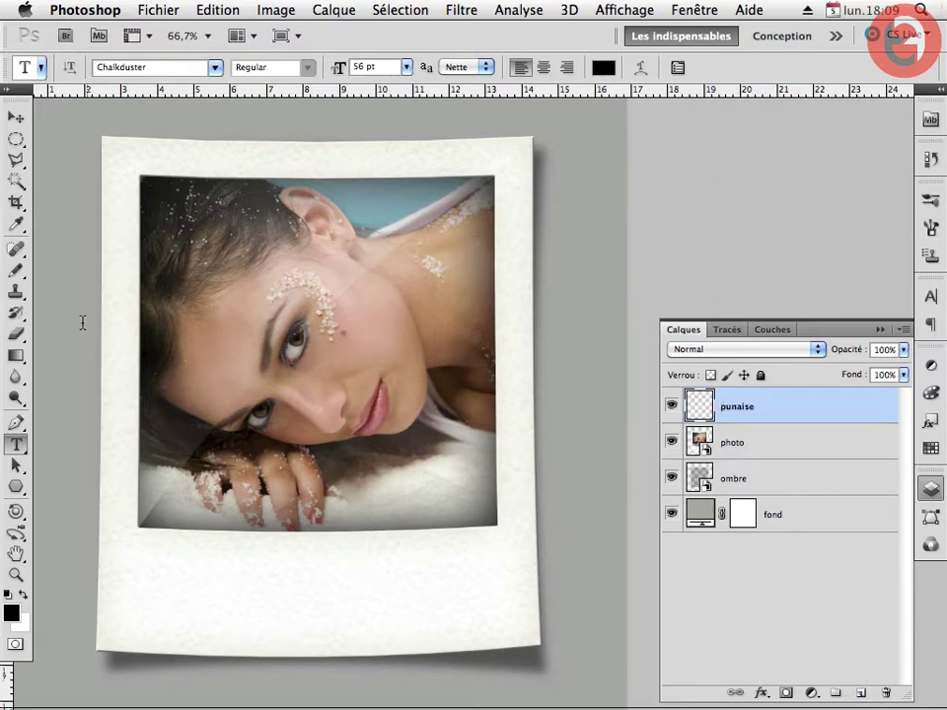
{"action": "left_click", "coordinate": [17, 140]}
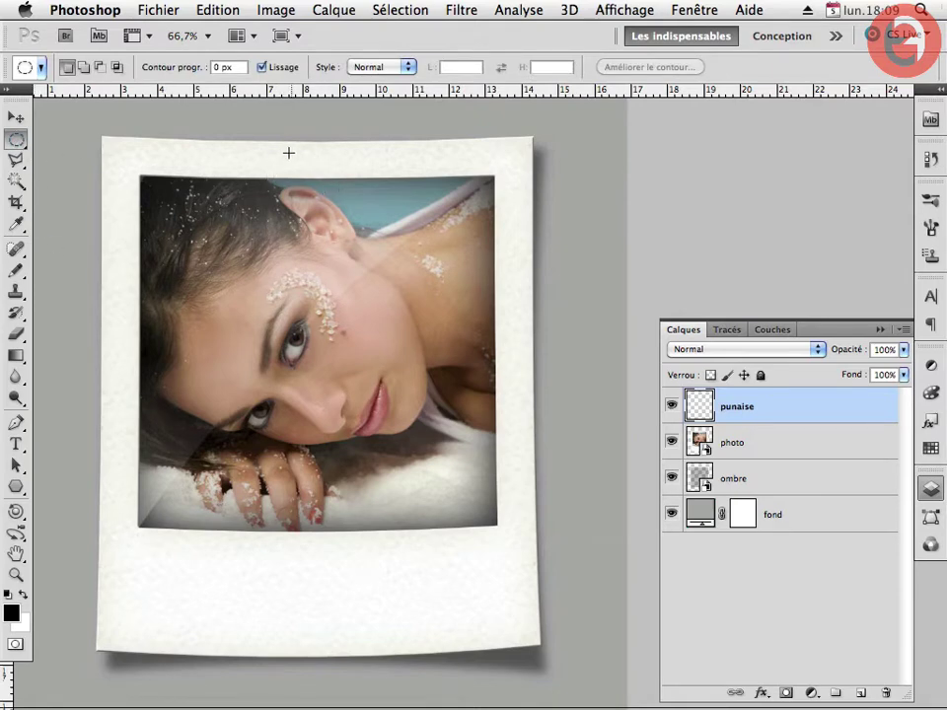
Draw a small circle at the polaroid's top centre on punaise and fill it with grey.
{"action": "scroll", "coordinate": [286, 143], "scroll_direction": "up", "scroll_amount": 10}
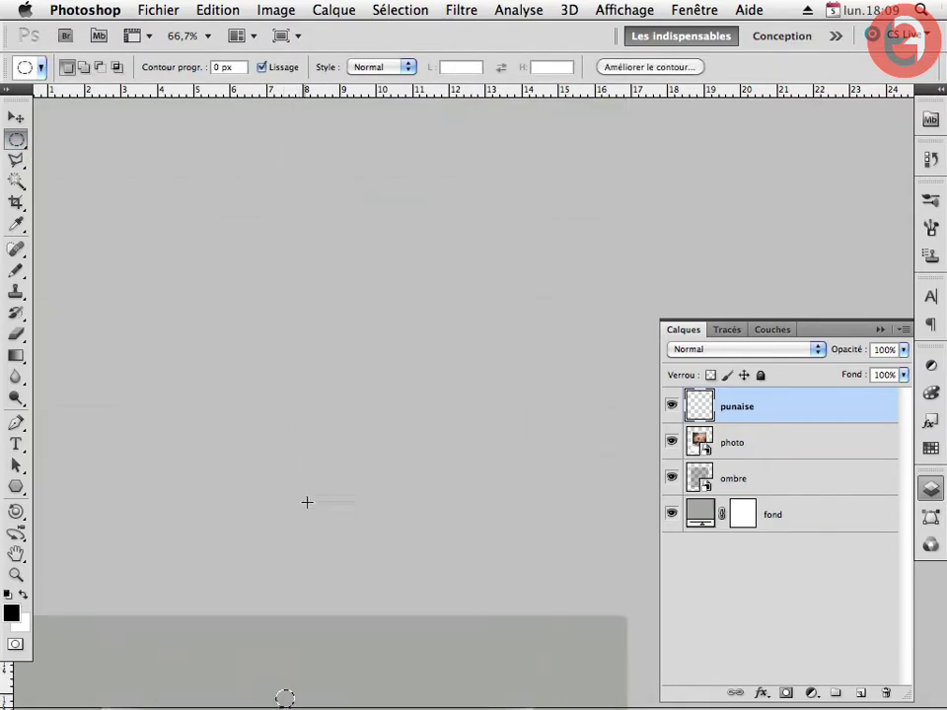
{"action": "left_click_drag", "start_coordinate": [307, 501], "coordinate": [320, 250]}
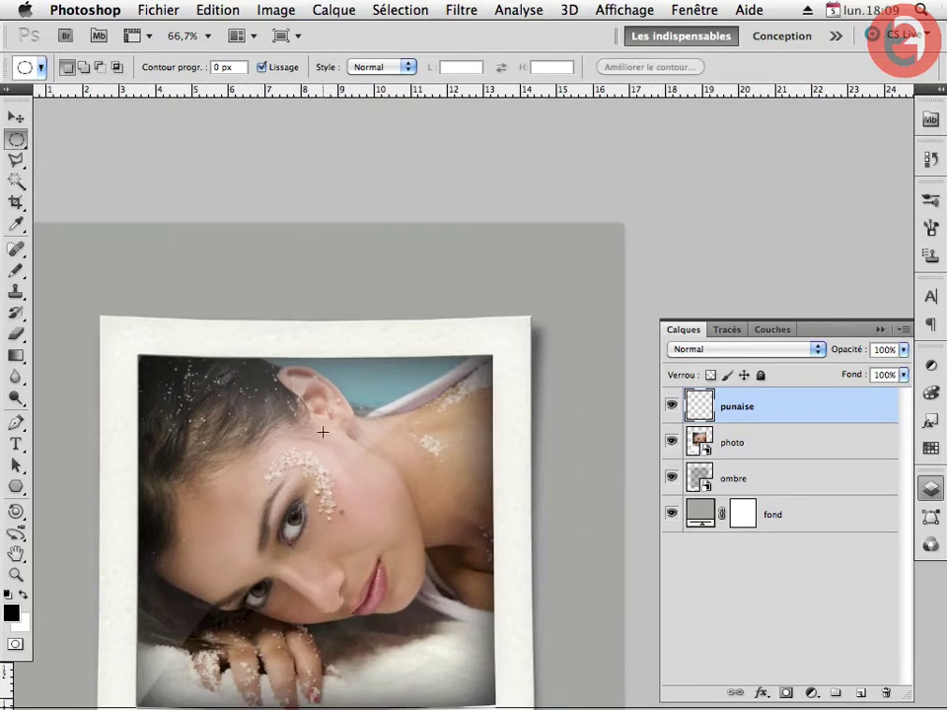
{"action": "left_click_drag", "start_coordinate": [322, 431], "coordinate": [364, 342]}
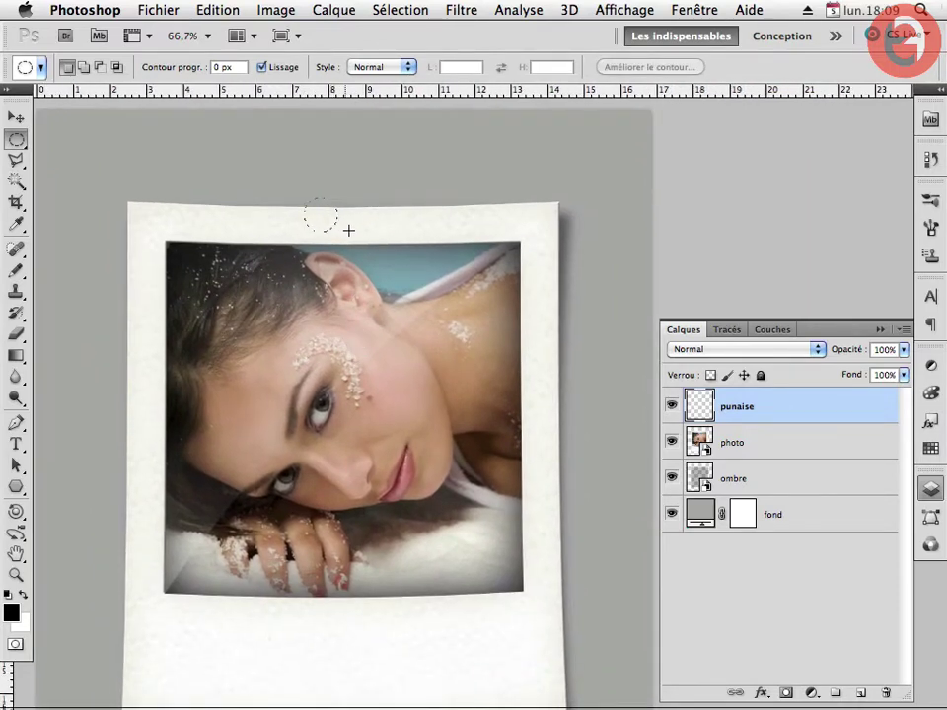
{"action": "left_click_drag", "start_coordinate": [350, 231], "coordinate": [351, 231]}
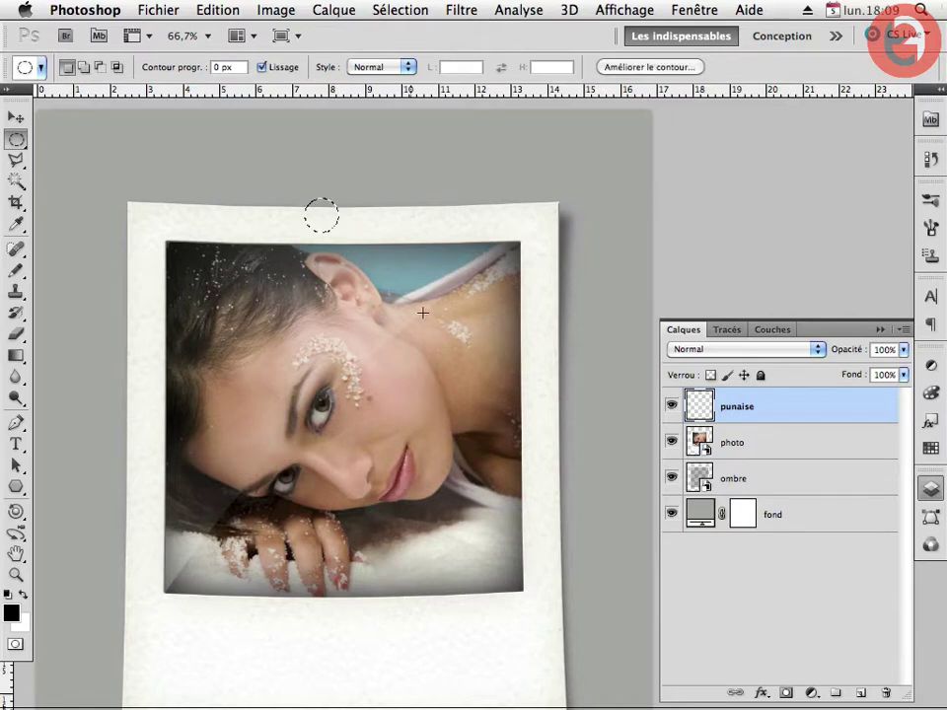
{"action": "key", "text": "shift+BackSpace"}
{"action": "key", "text": "Return"}
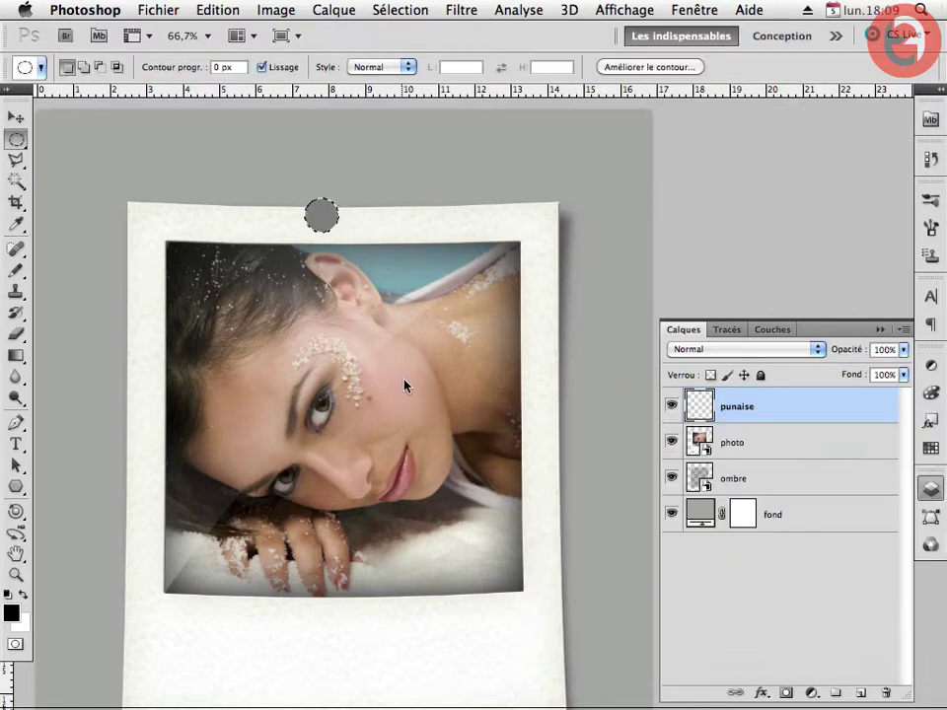
{"action": "key", "text": "ctrl+d"}
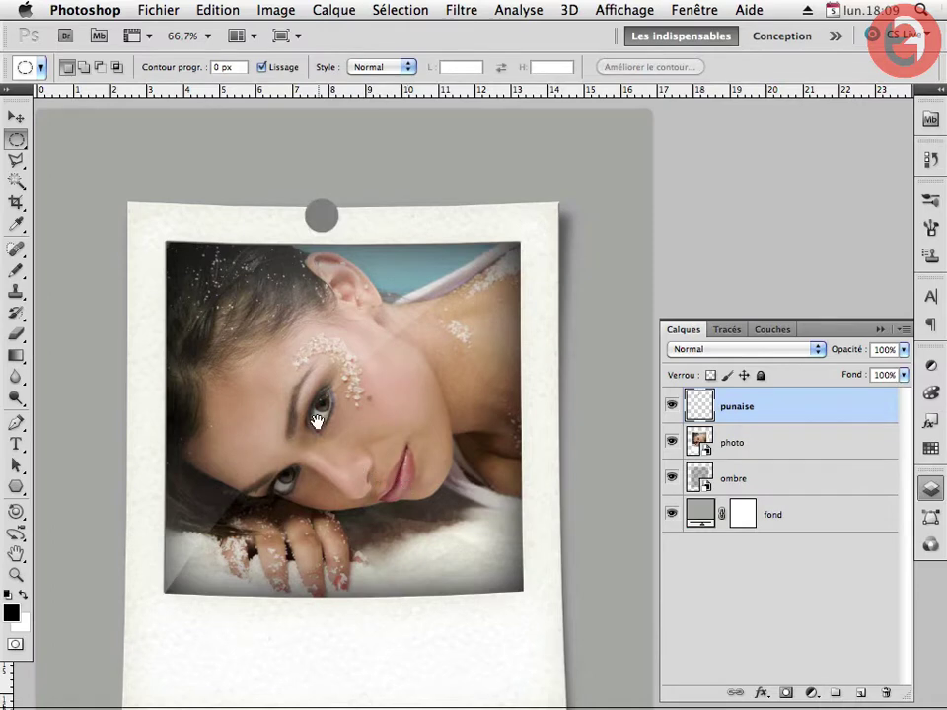
{"action": "left_click_drag", "start_coordinate": [312, 417], "coordinate": [292, 359]}
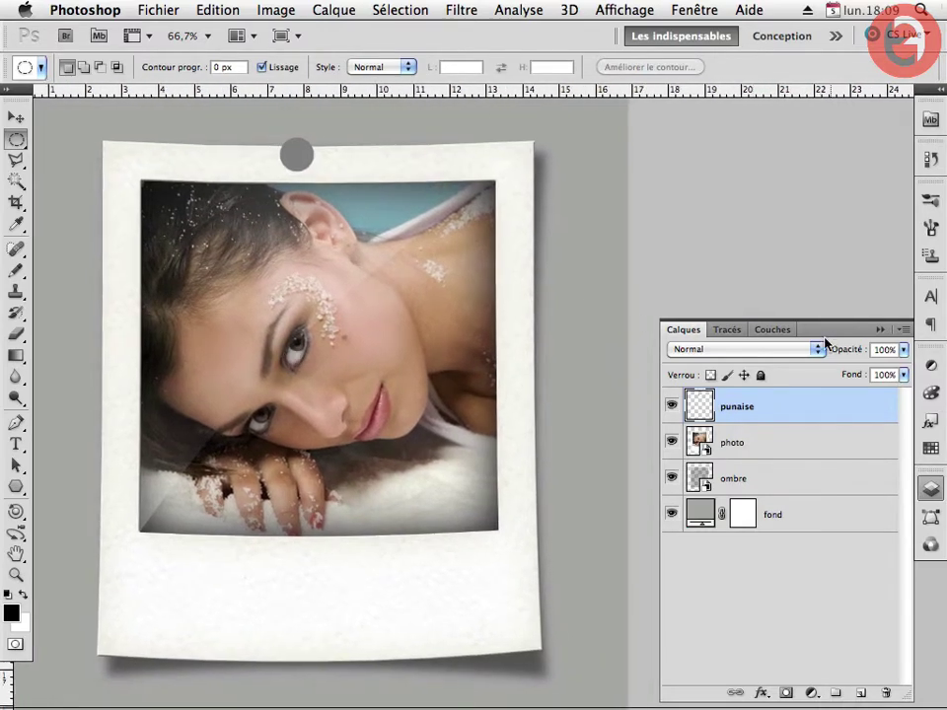
Give the punaise layer a red Colour Overlay (Incrustation couleur) style.
{"action": "double_click", "coordinate": [825, 411]}
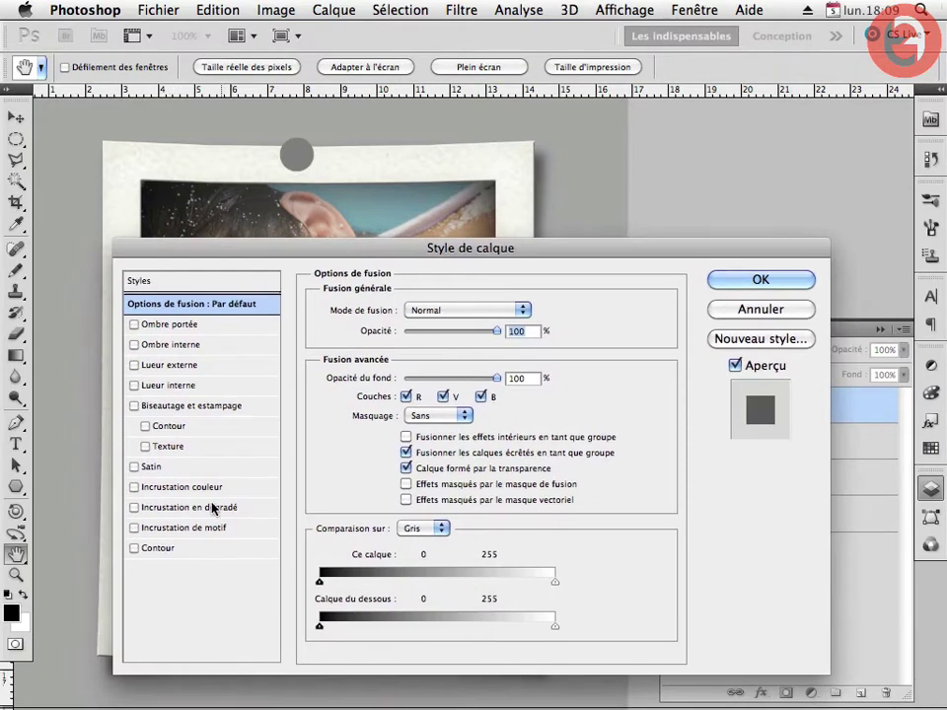
{"action": "left_click", "coordinate": [183, 486]}
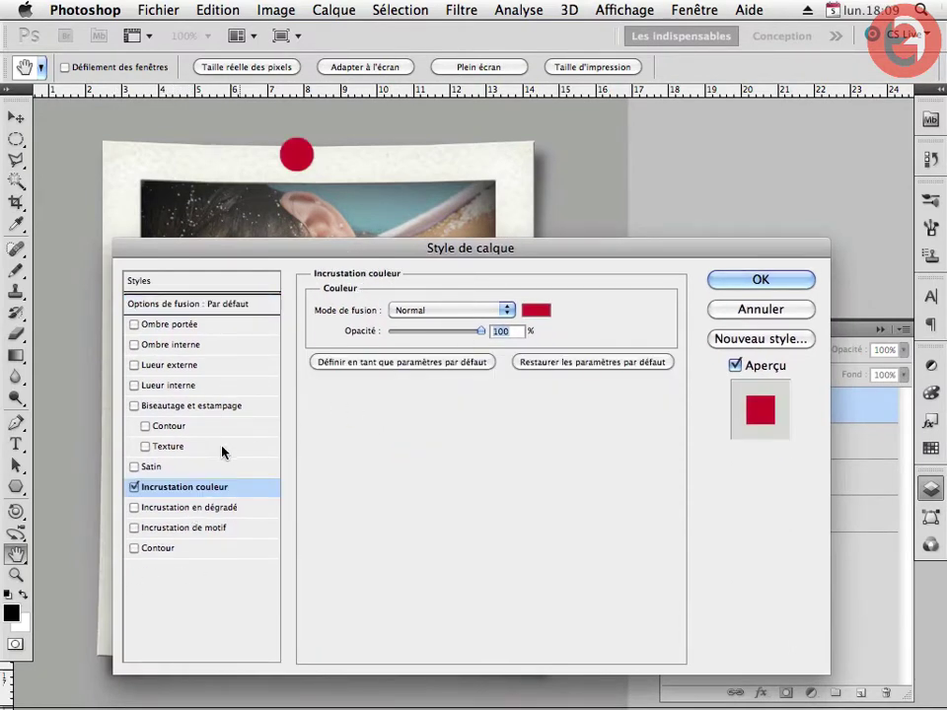
{"action": "left_click_drag", "start_coordinate": [211, 250], "coordinate": [248, 260]}
Add a bevel to the pin with 41% depth, 13 px size and 60% shadow opacity.
{"action": "left_click", "coordinate": [231, 414]}
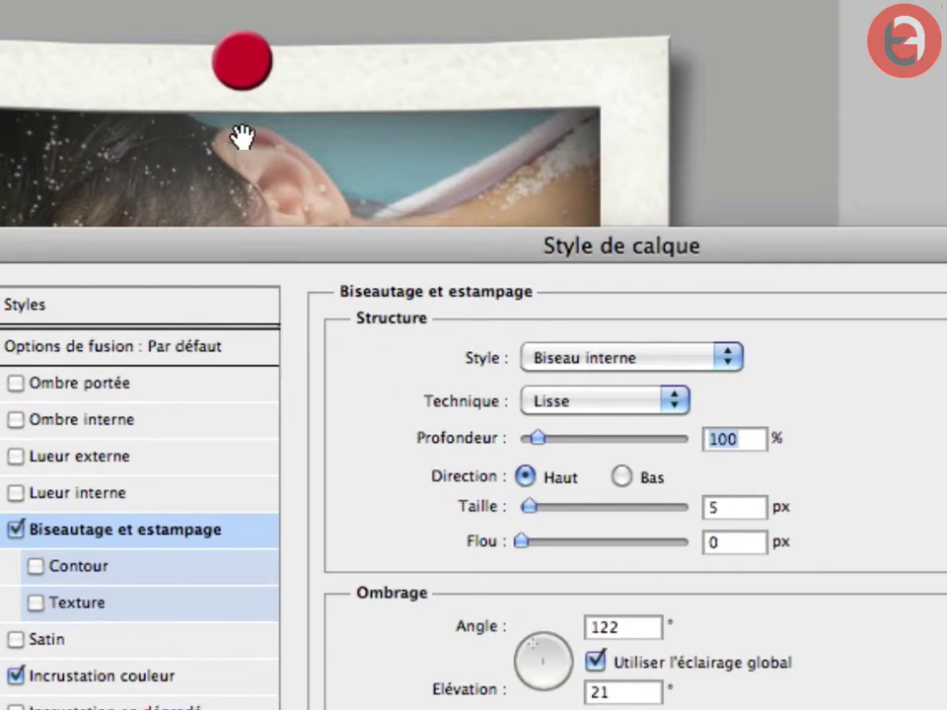
{"action": "left_click_drag", "start_coordinate": [349, 250], "coordinate": [274, 175]}
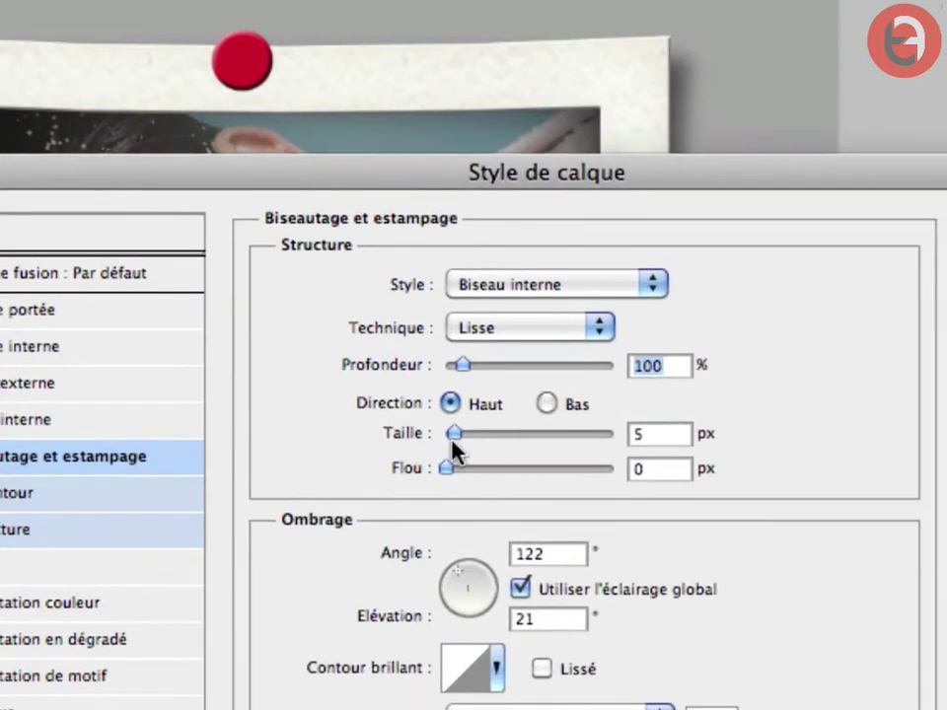
{"action": "left_click_drag", "start_coordinate": [452, 440], "coordinate": [460, 431]}
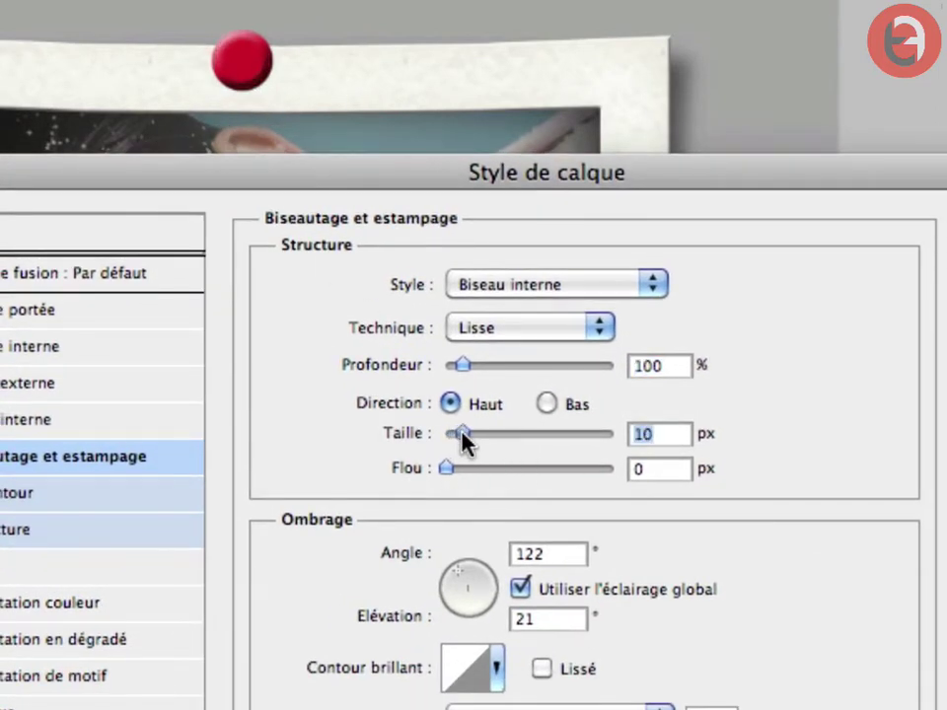
{"action": "left_click_drag", "start_coordinate": [461, 366], "coordinate": [452, 366]}
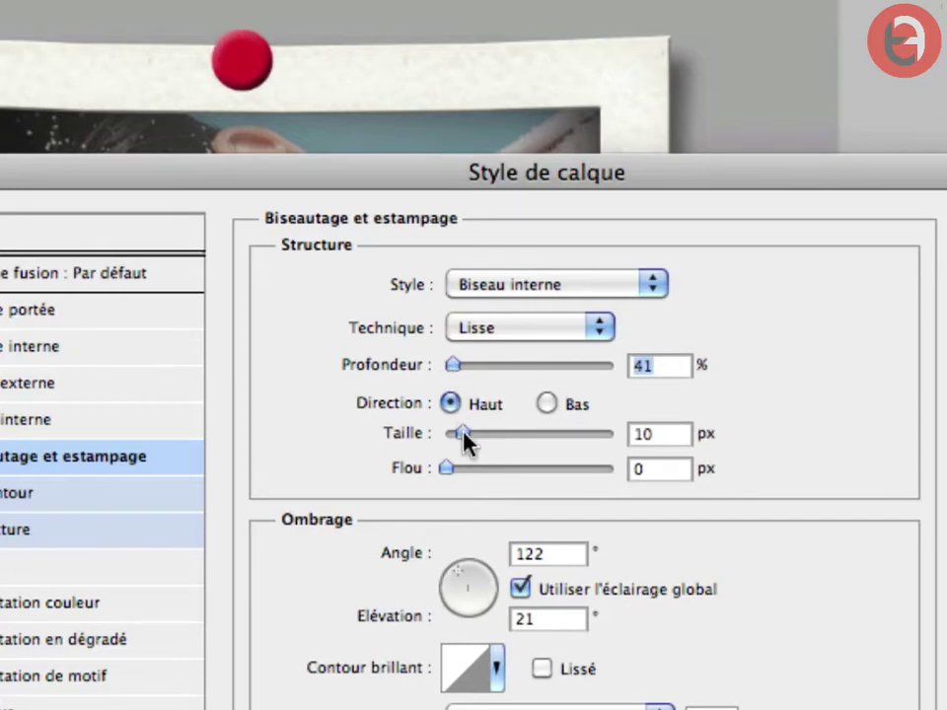
{"action": "left_click_drag", "start_coordinate": [461, 435], "coordinate": [464, 440]}
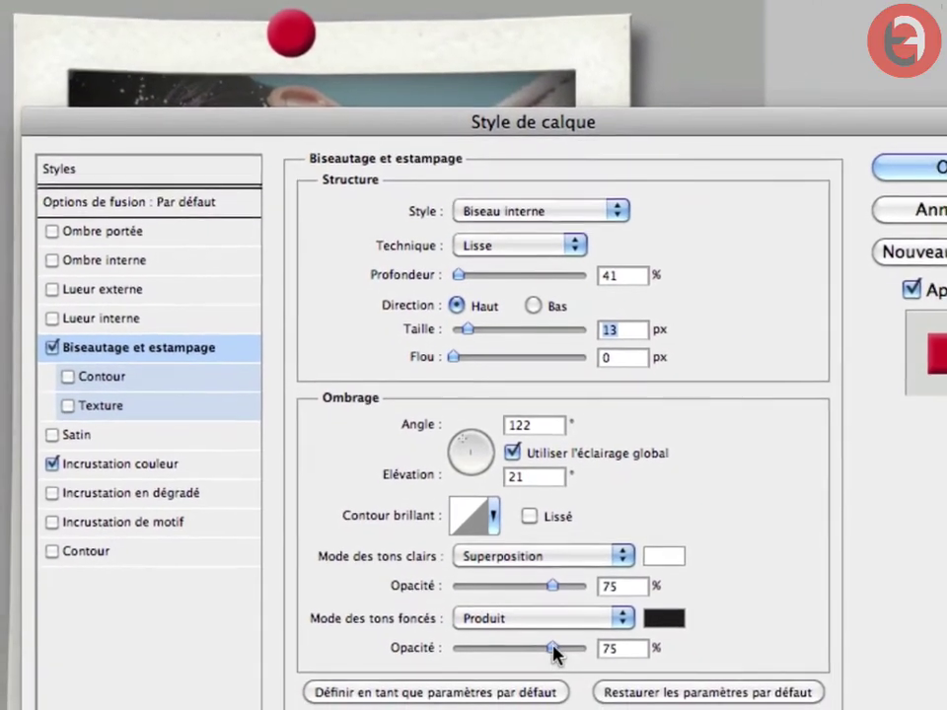
{"action": "left_click_drag", "start_coordinate": [558, 648], "coordinate": [534, 647]}
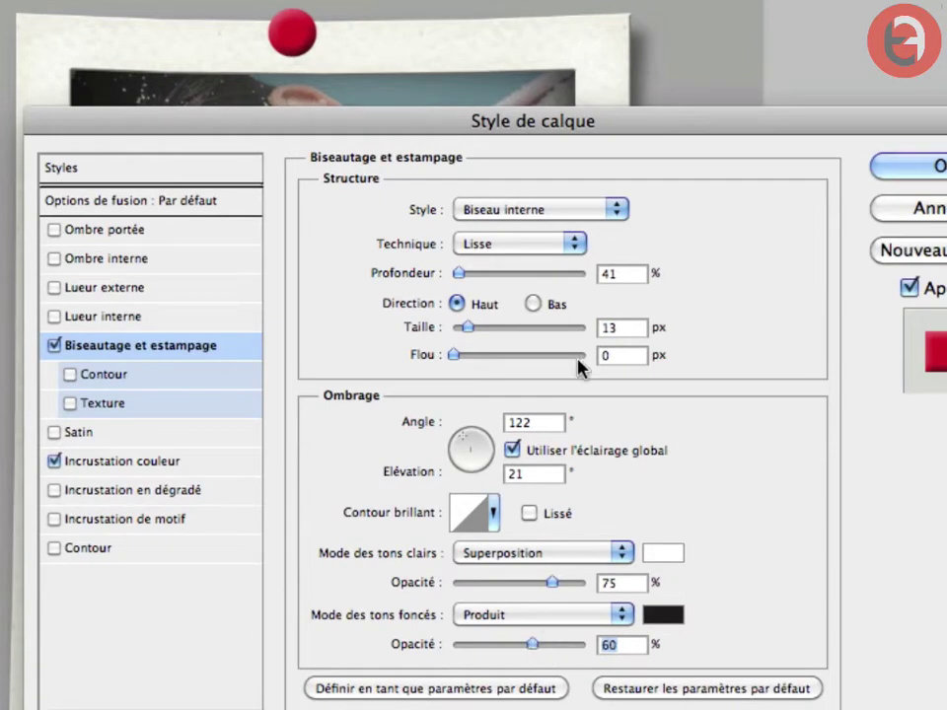
Add a drop shadow to the pin (50% opacity, 7 px distance, 5 px size) and apply the styles.
{"action": "left_click", "coordinate": [99, 229]}
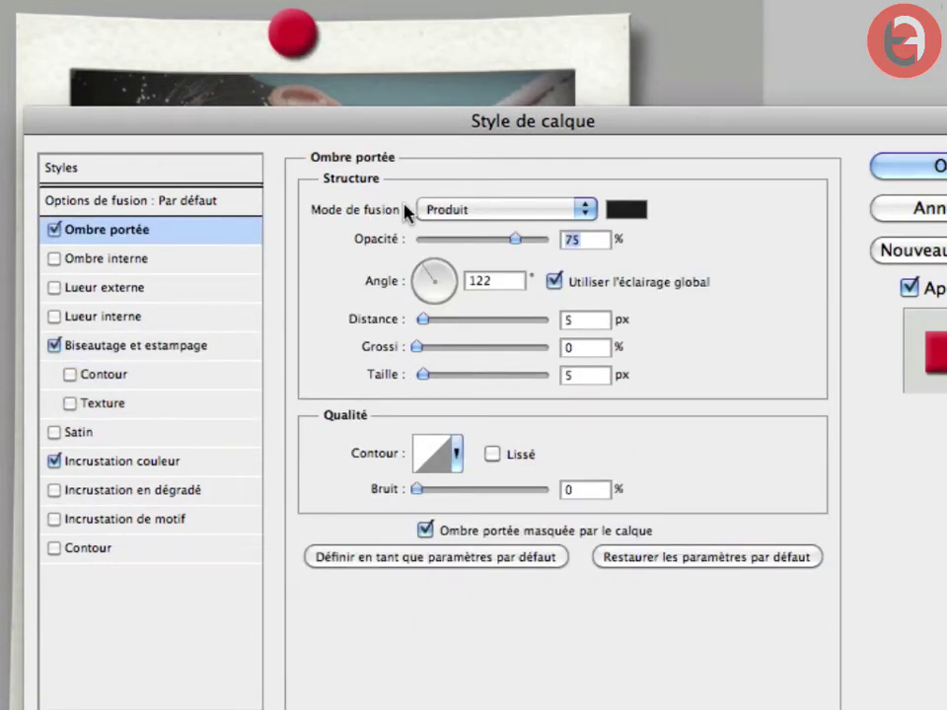
{"action": "left_click_drag", "start_coordinate": [382, 125], "coordinate": [362, 131]}
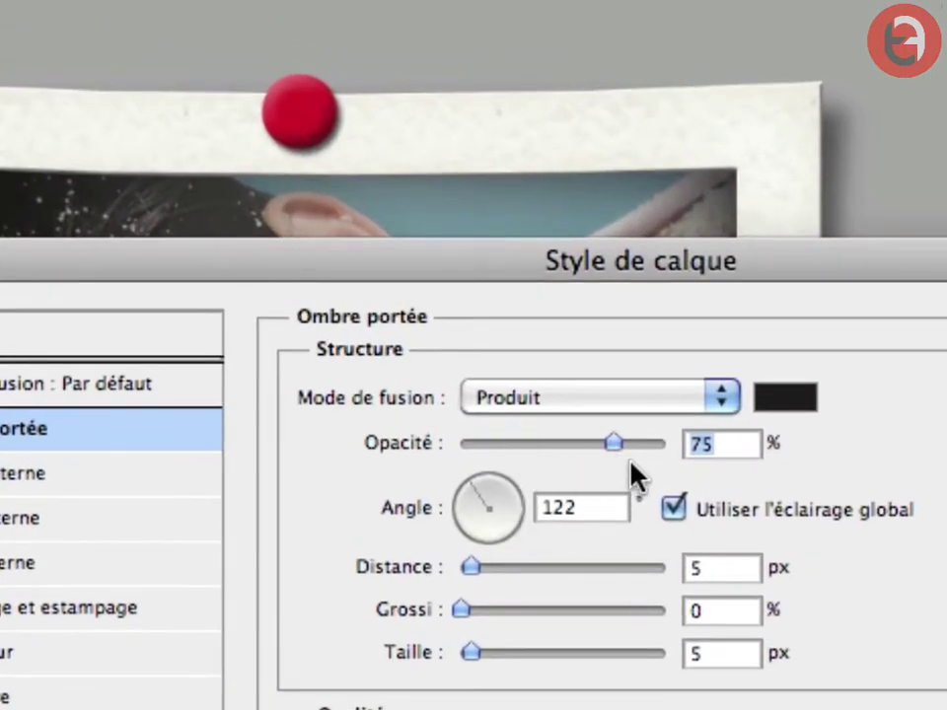
{"action": "left_click_drag", "start_coordinate": [472, 652], "coordinate": [472, 649]}
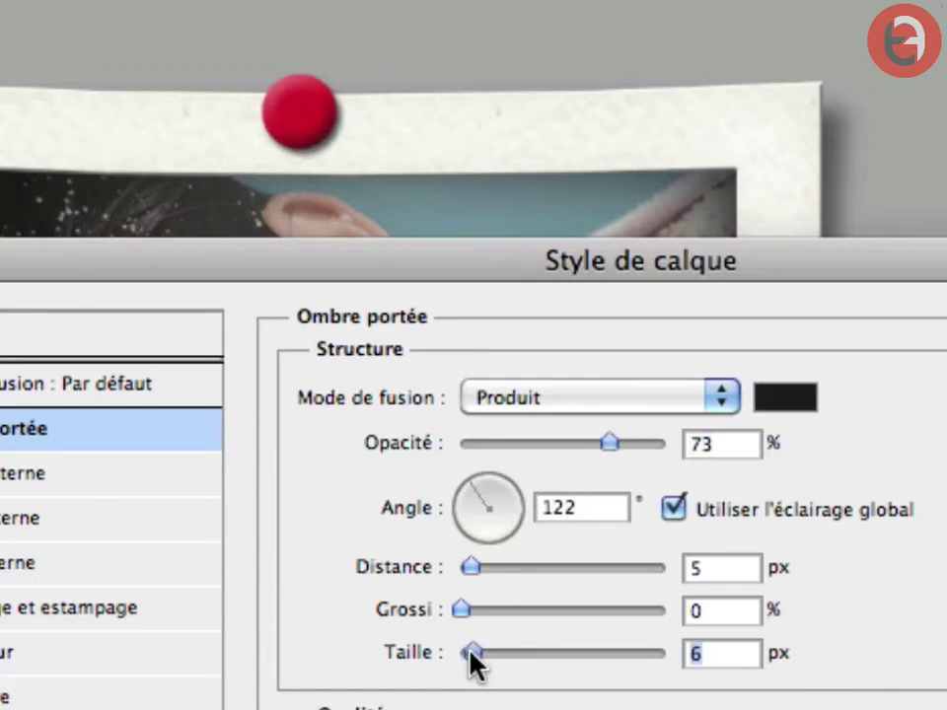
{"action": "left_click_drag", "start_coordinate": [475, 571], "coordinate": [474, 582]}
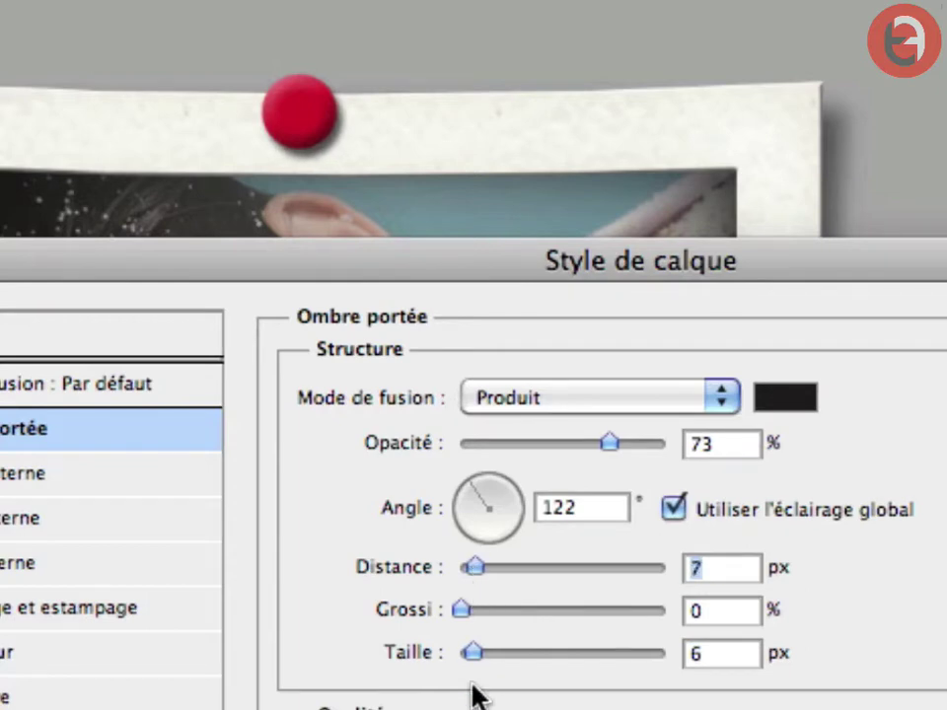
{"action": "left_click_drag", "start_coordinate": [470, 649], "coordinate": [469, 649]}
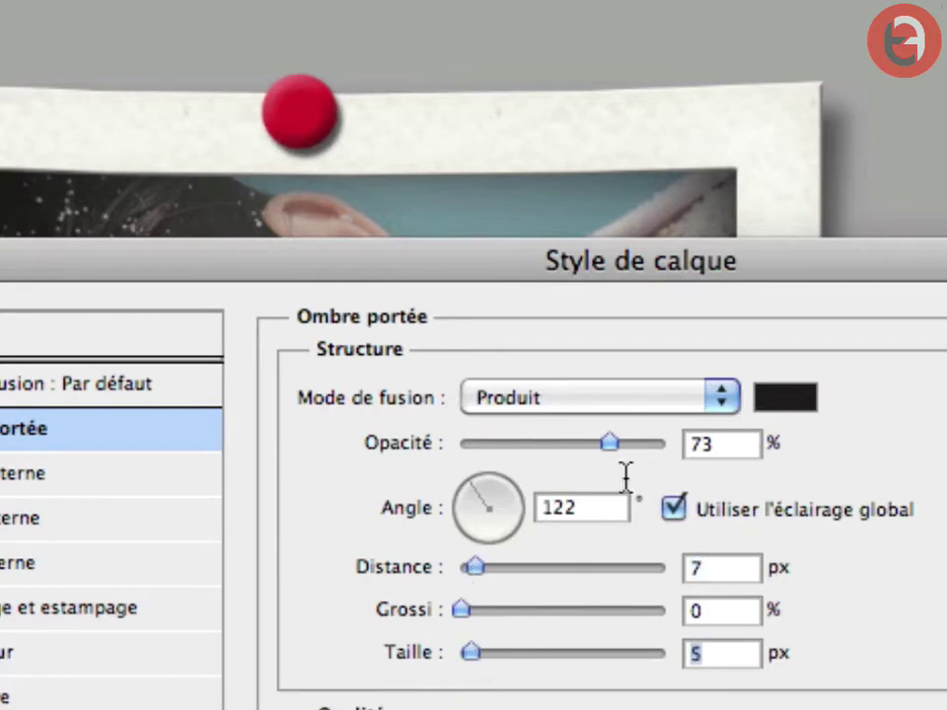
{"action": "left_click_drag", "start_coordinate": [608, 442], "coordinate": [560, 443]}
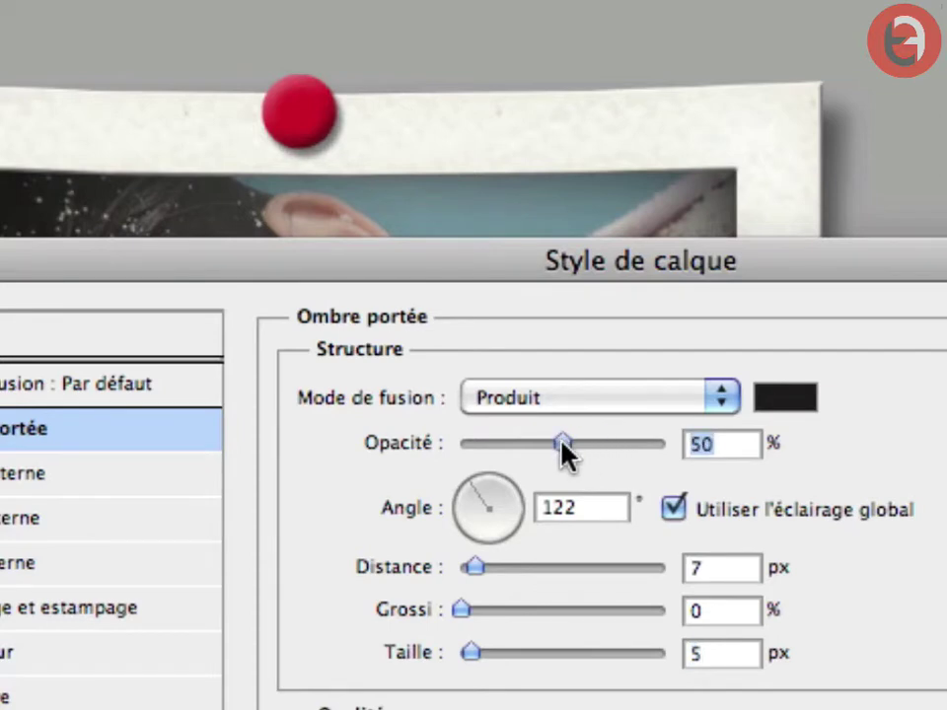
{"action": "left_click_drag", "start_coordinate": [429, 289], "coordinate": [395, 501]}
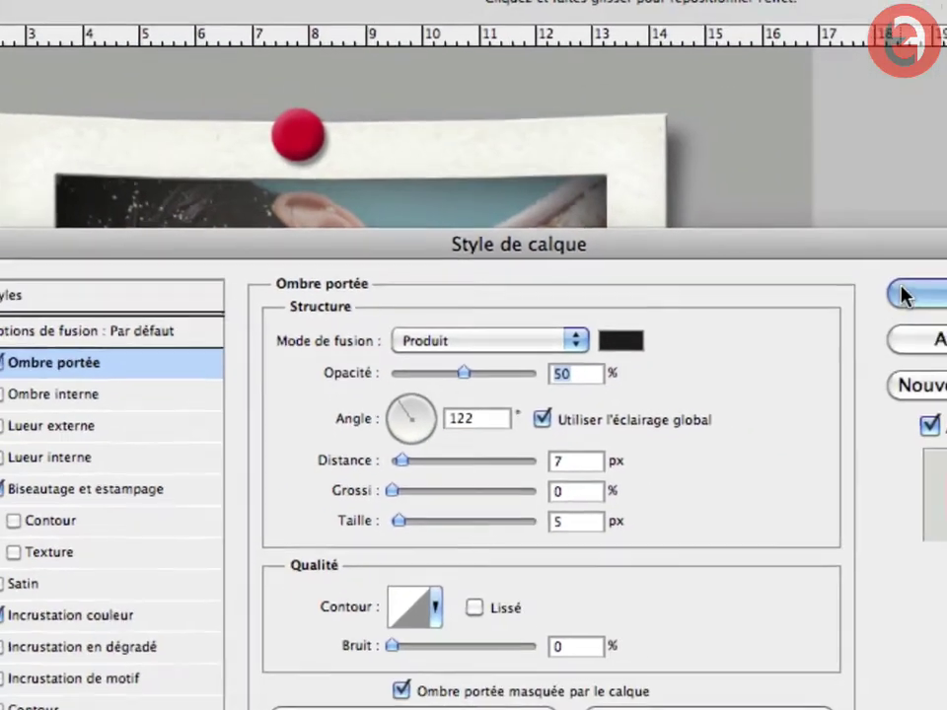
{"action": "left_click", "coordinate": [903, 294]}
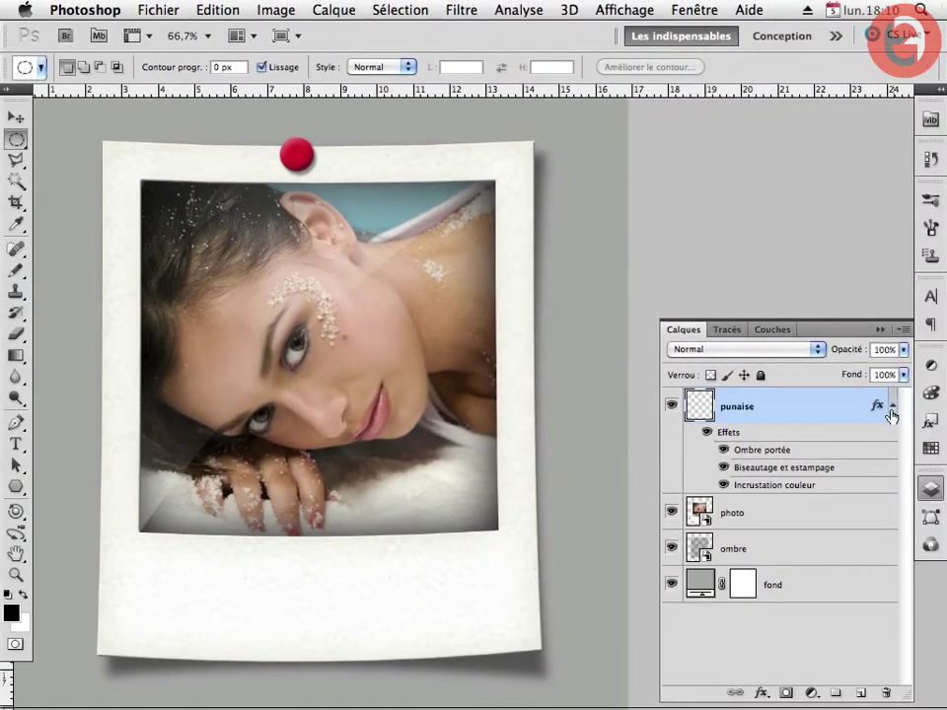
Add empty layer Calque 1 above punaise and choose the Chalkduster font for text.
{"action": "left_click", "coordinate": [893, 405]}
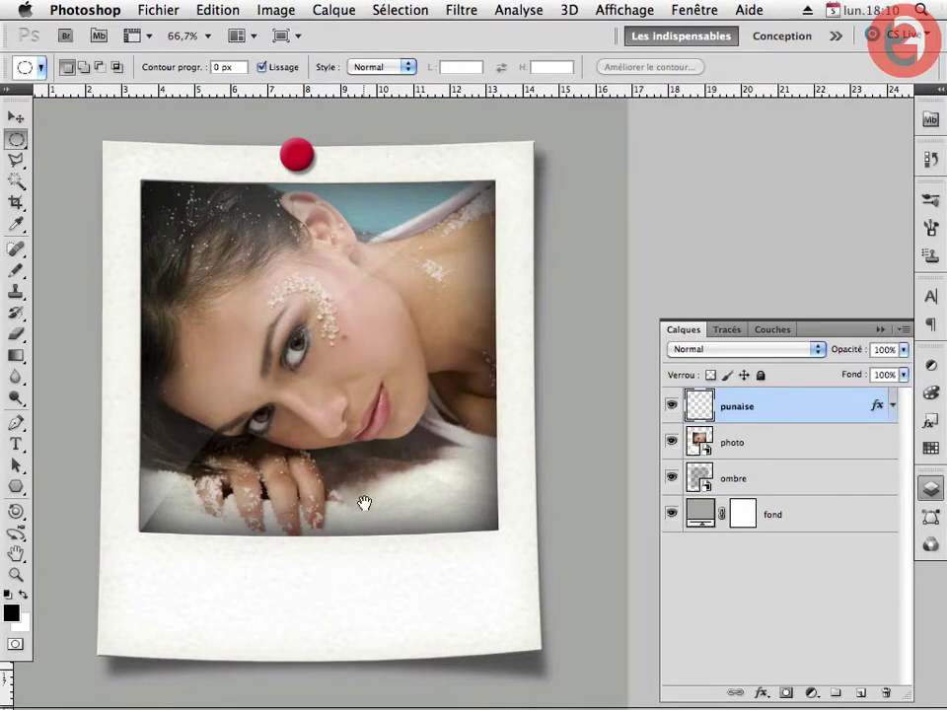
{"action": "left_click", "coordinate": [860, 692]}
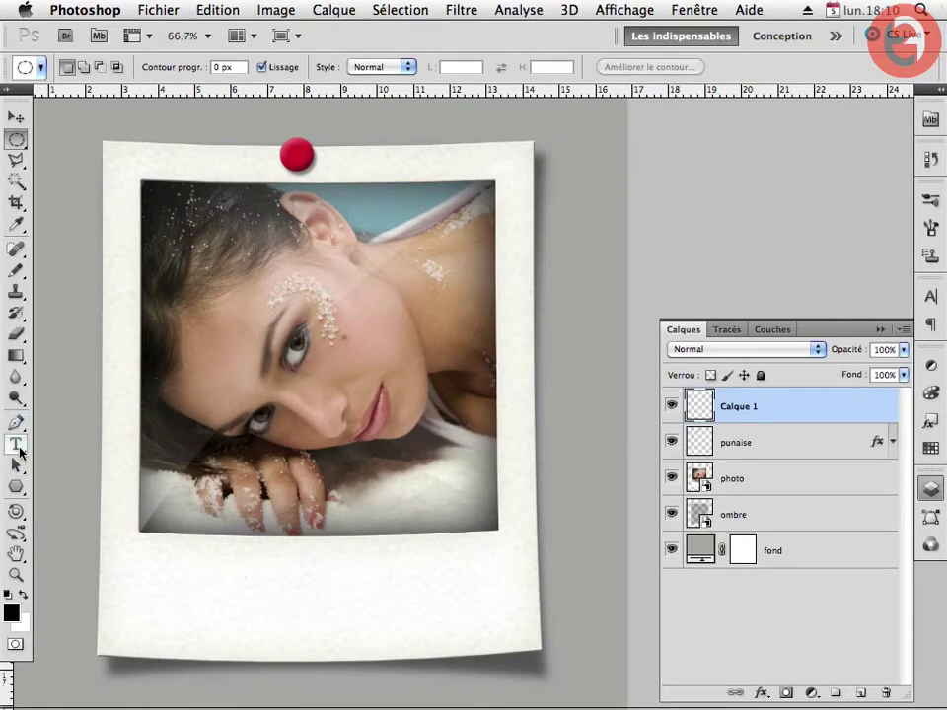
{"action": "left_click", "coordinate": [16, 444]}
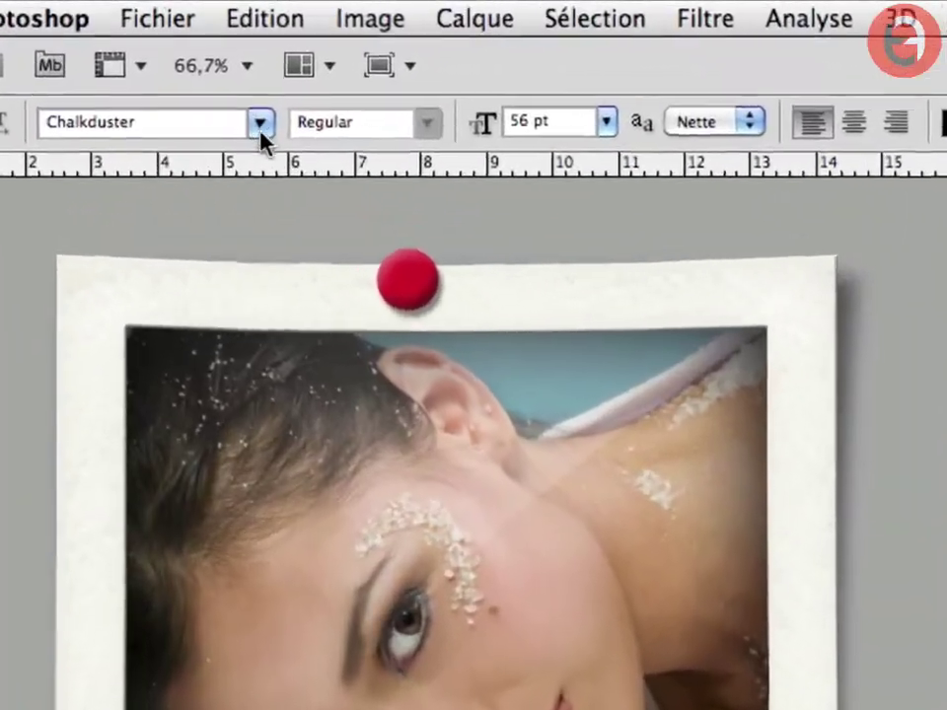
{"action": "left_click", "coordinate": [244, 103]}
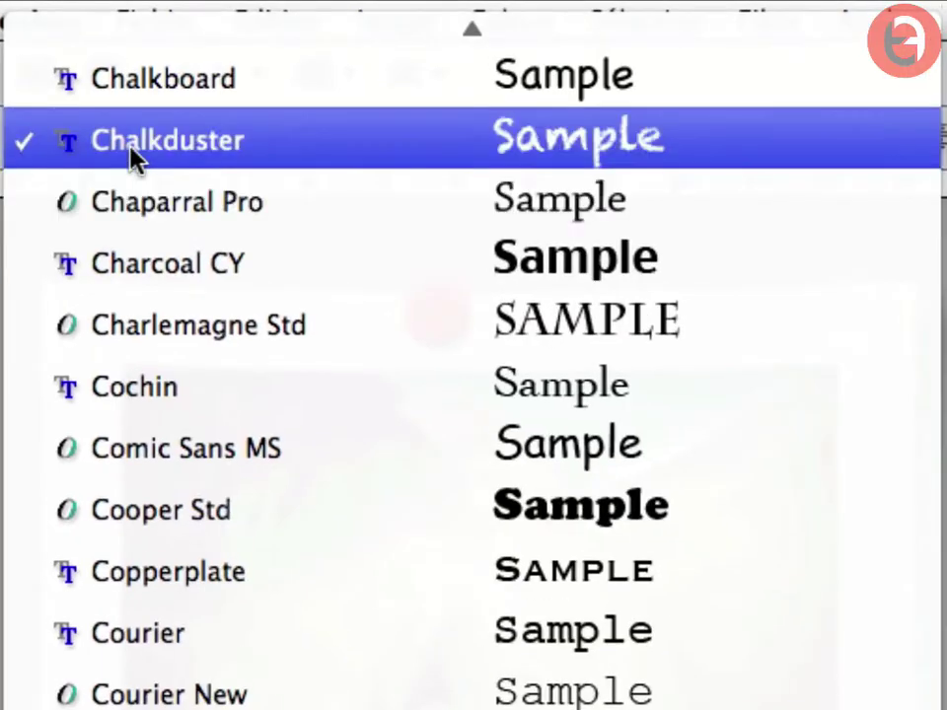
{"action": "left_click", "coordinate": [205, 152]}
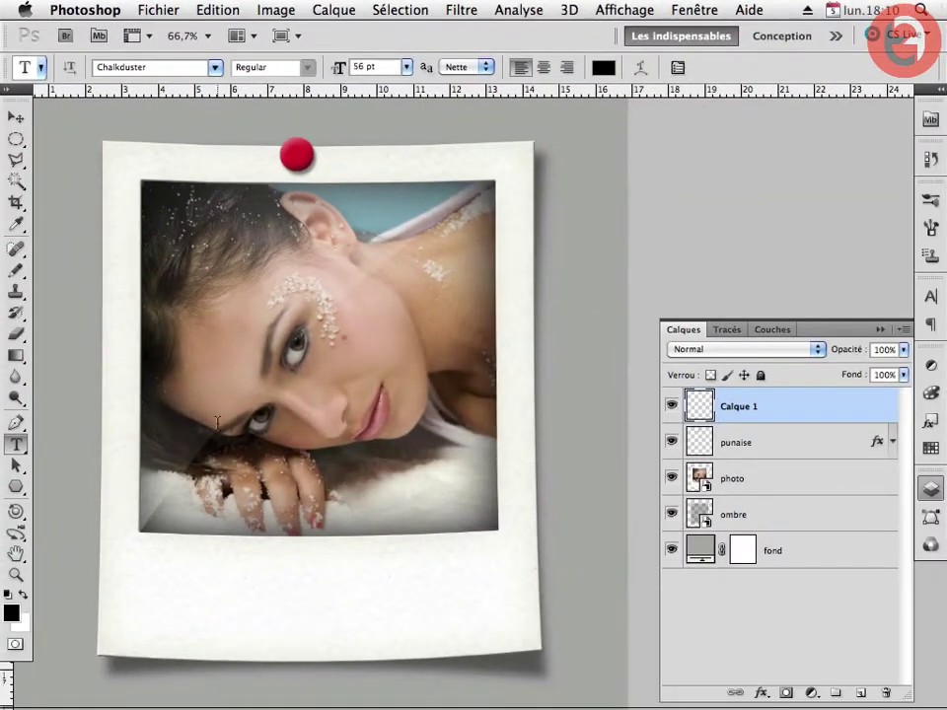
Write 'Juillet 2010' in Chalkduster 28 pt, centred on the Polaroid's bottom border.
{"action": "left_click", "coordinate": [289, 606]}
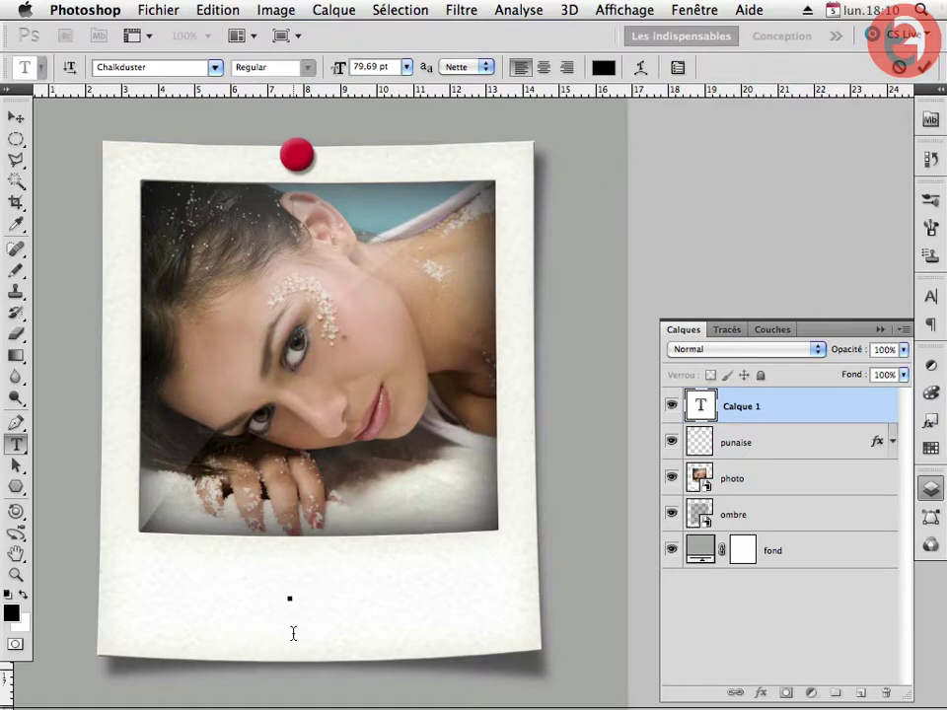
{"action": "key", "text": "Escape"}
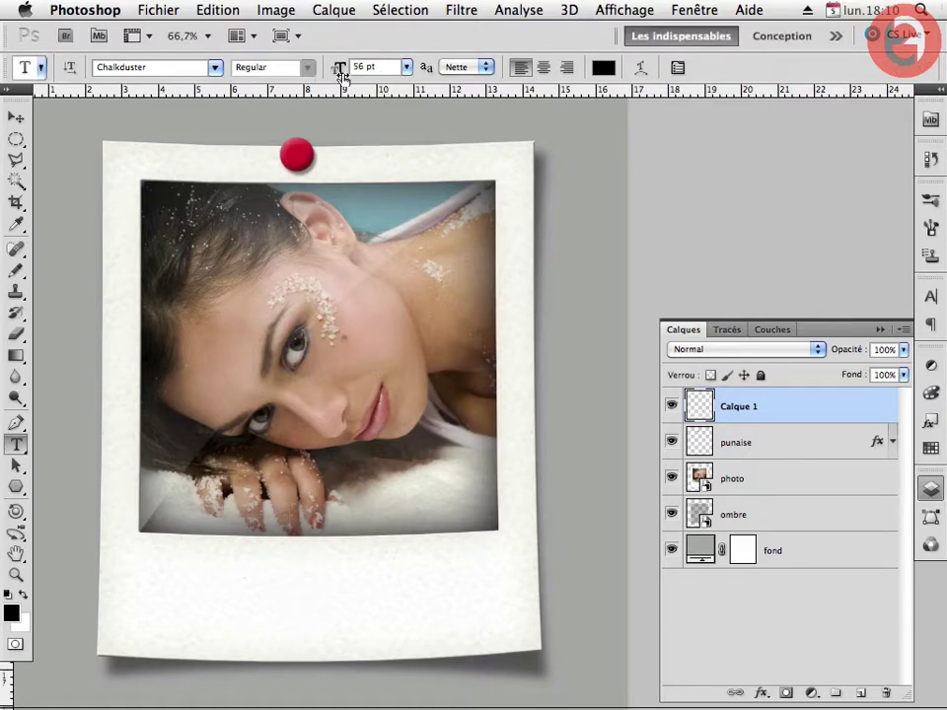
{"action": "left_click_drag", "start_coordinate": [342, 77], "coordinate": [338, 78]}
{"action": "left_click", "coordinate": [296, 594]}
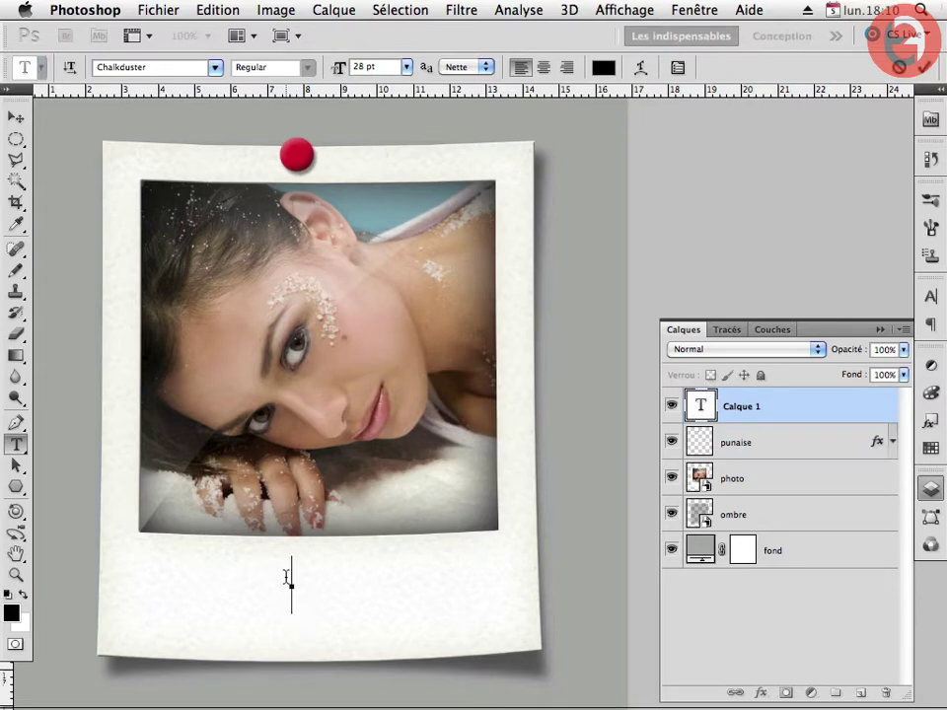
{"action": "type", "text": "Juille"}
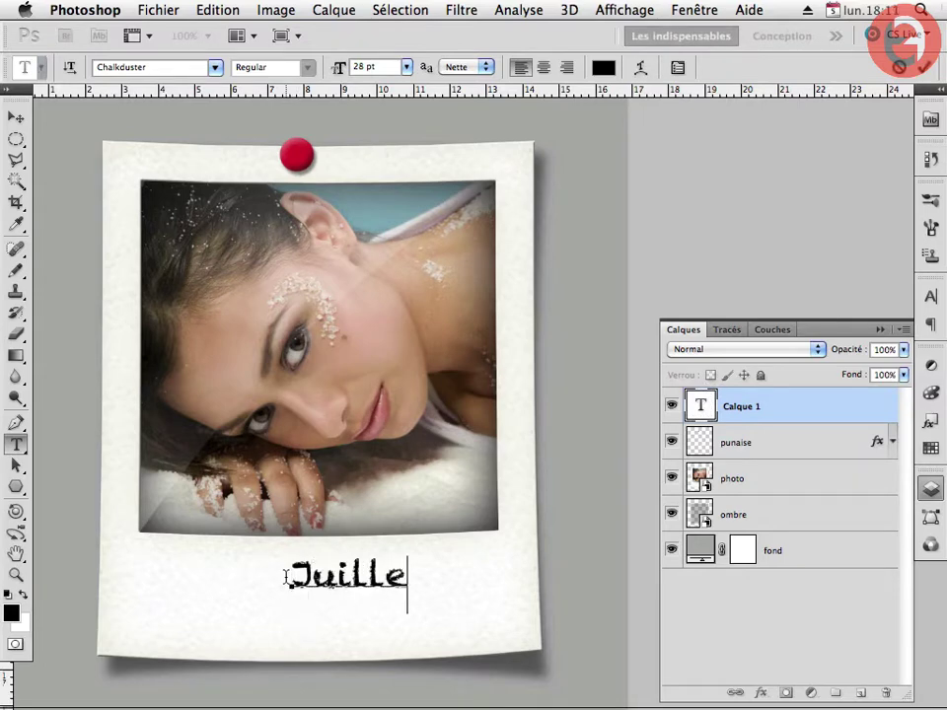
{"action": "type", "text": "t 2010"}
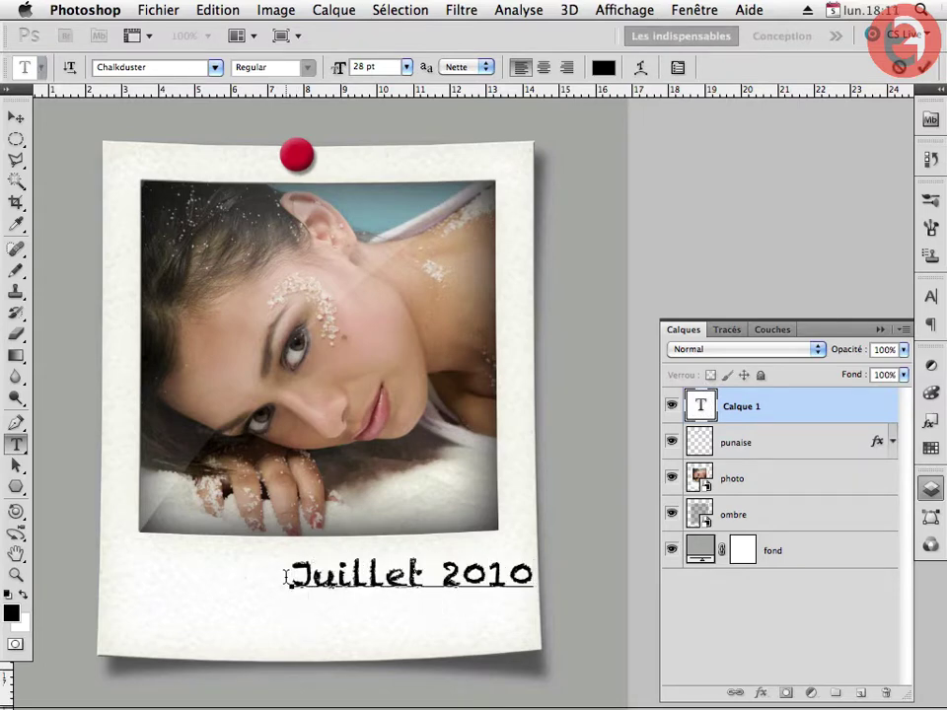
{"action": "left_click", "coordinate": [729, 405]}
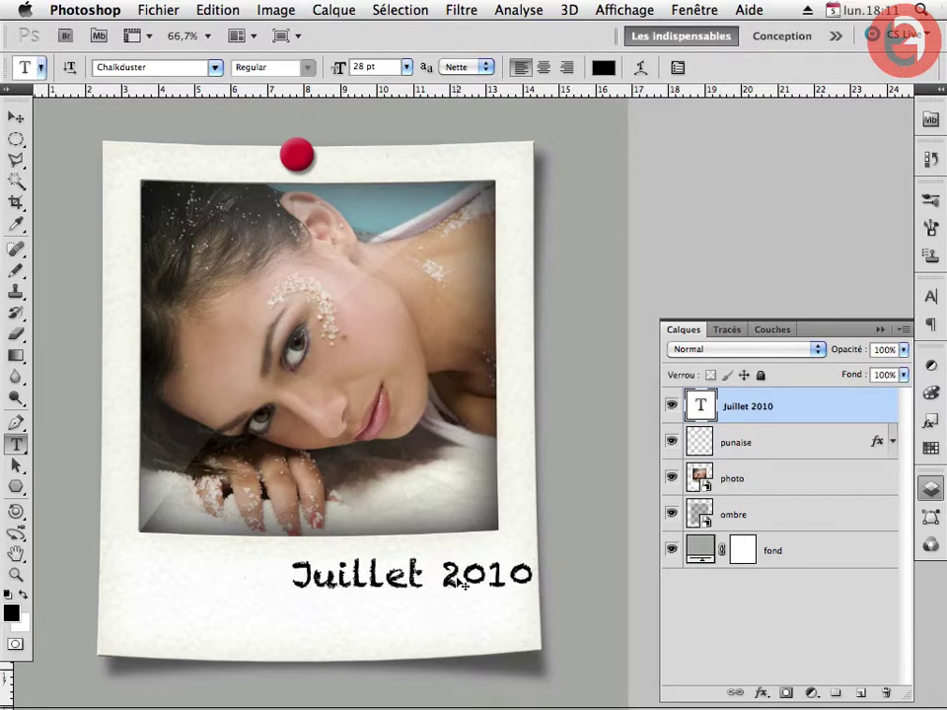
{"action": "left_click_drag", "start_coordinate": [464, 585], "coordinate": [372, 605]}
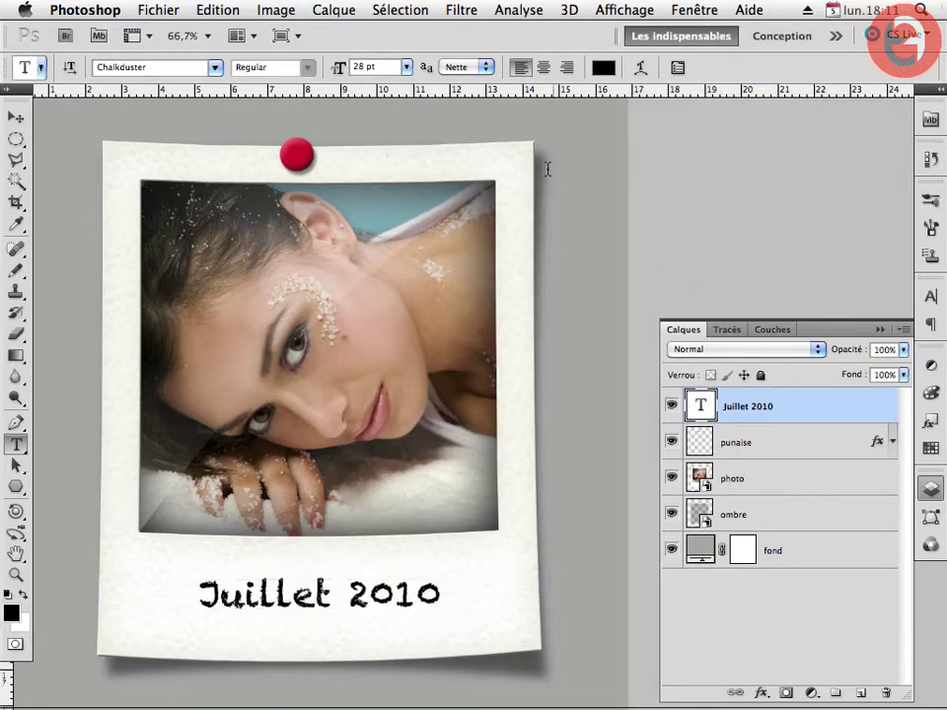
Colour the Juillet 2010 caption red (dd2121) and begin a Free Transform on it.
{"action": "left_click", "coordinate": [603, 68]}
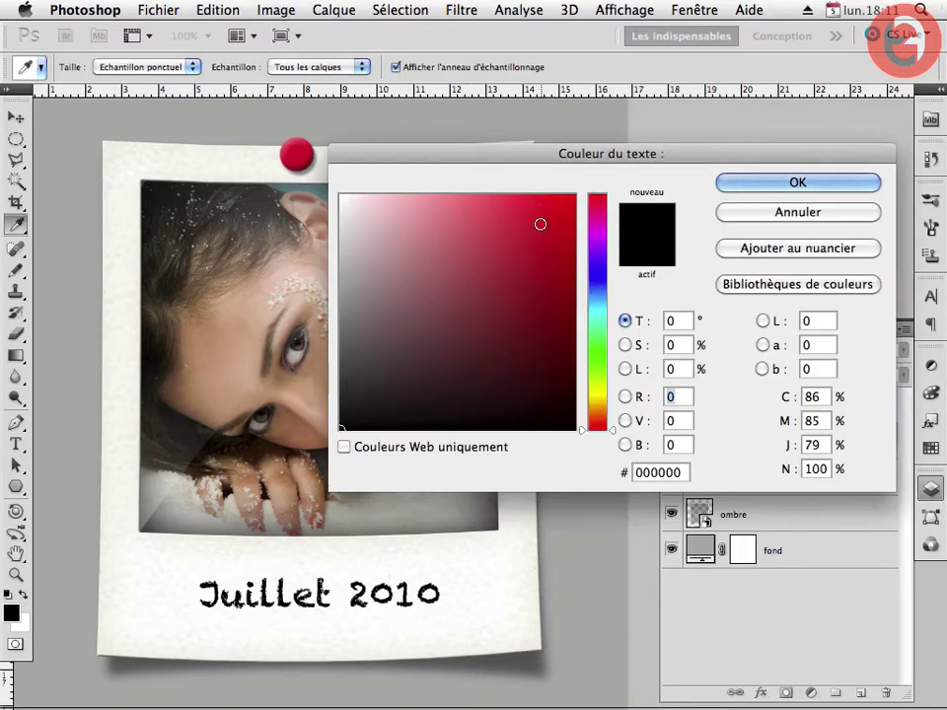
{"action": "left_click", "coordinate": [541, 225]}
{"action": "left_click", "coordinate": [797, 183]}
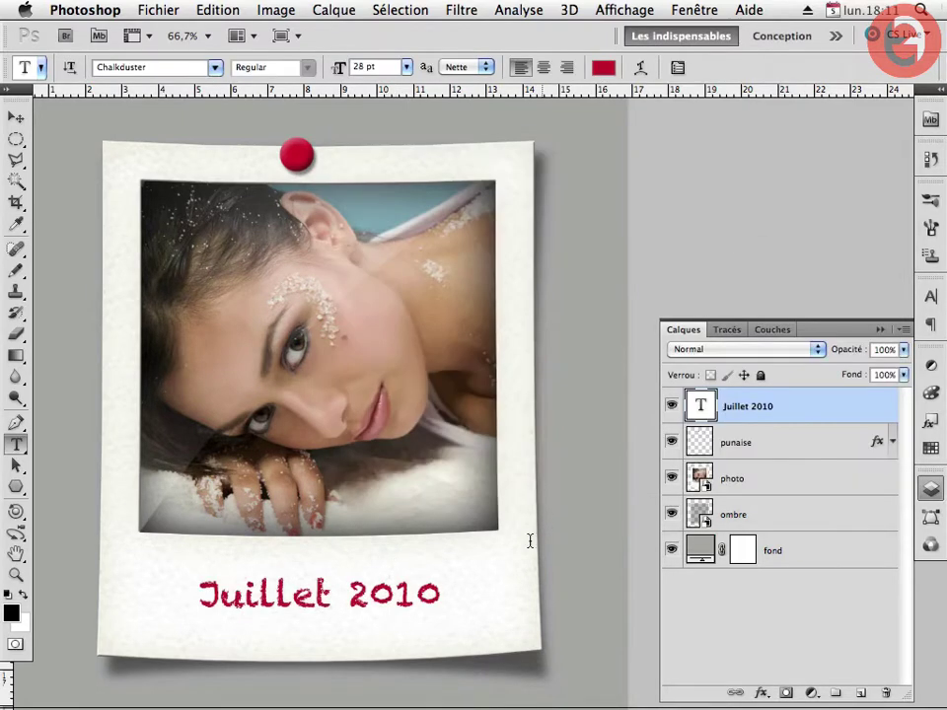
{"action": "key", "text": "ctrl+t"}
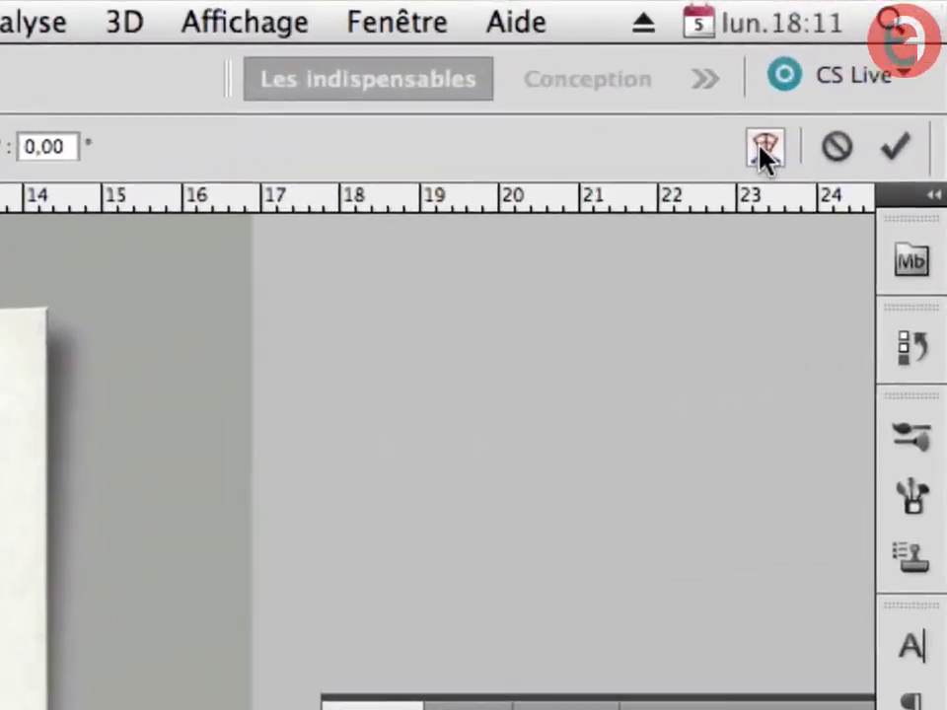
Warp the Juillet 2010 caption with an Arc style into a gentle reversed curve.
{"action": "left_click", "coordinate": [765, 150]}
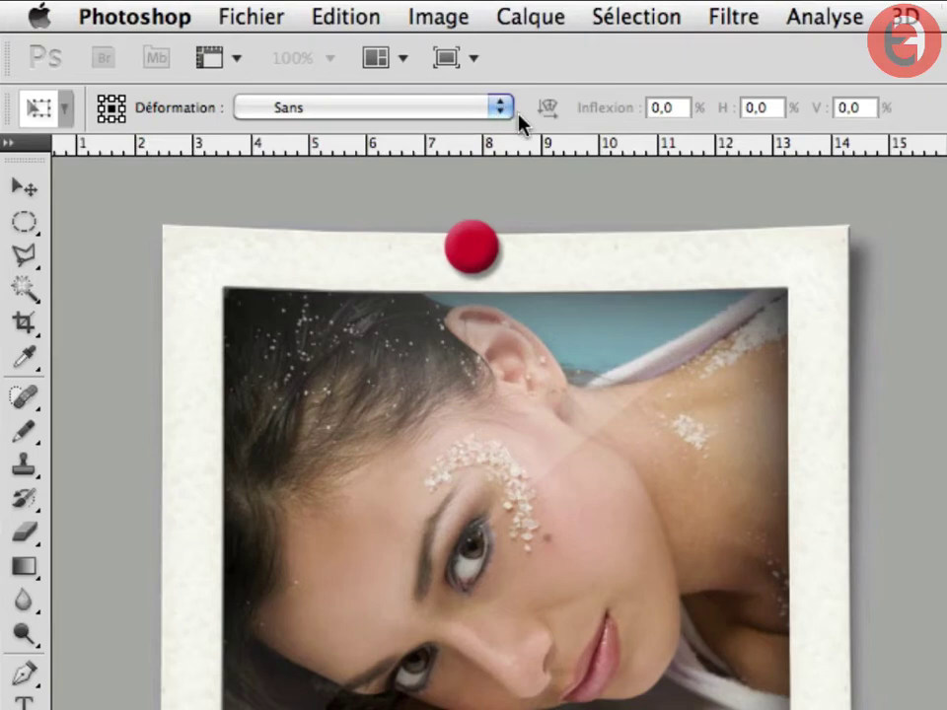
{"action": "left_click", "coordinate": [503, 108]}
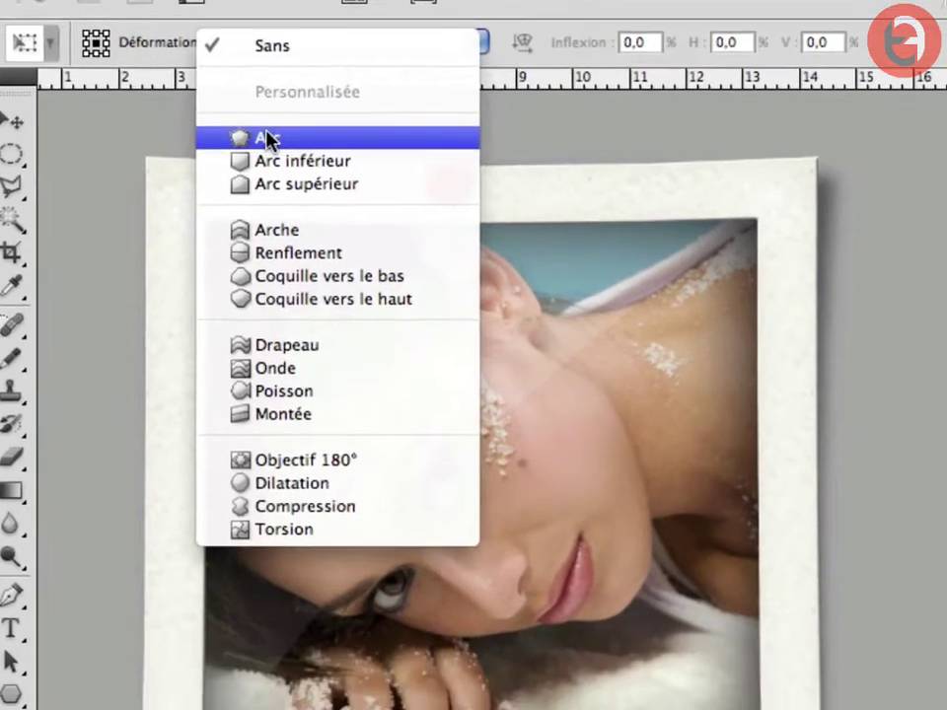
{"action": "left_click", "coordinate": [282, 205]}
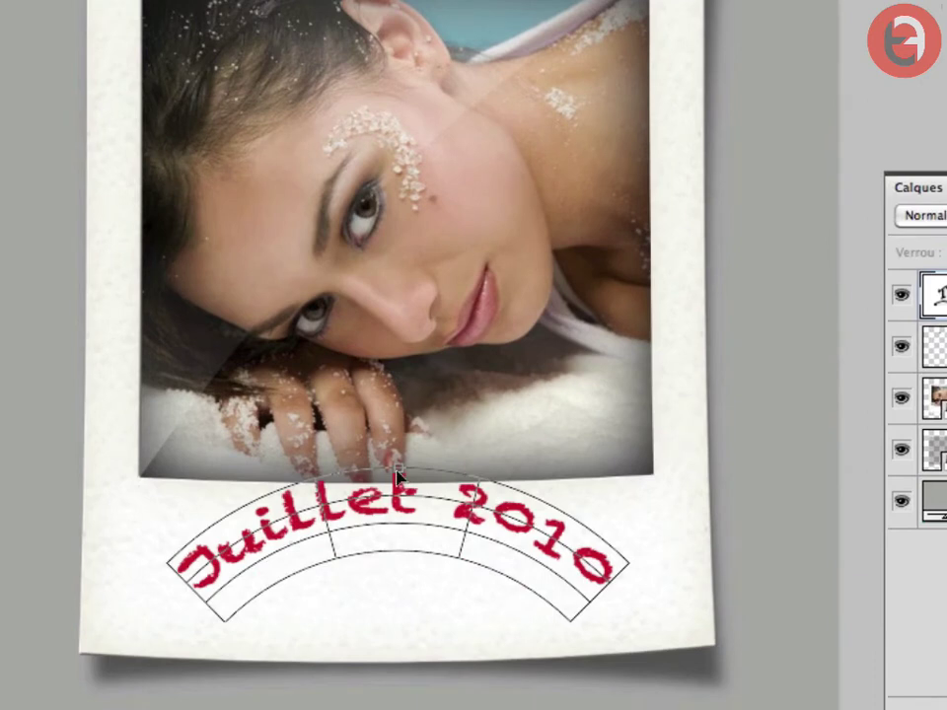
{"action": "mouse_move", "coordinate": [398, 477]}
{"action": "left_mouse_down"}
{"action": "mouse_move", "coordinate": [398, 578]}
{"action": "mouse_move", "coordinate": [397, 554]}
{"action": "left_mouse_up"}
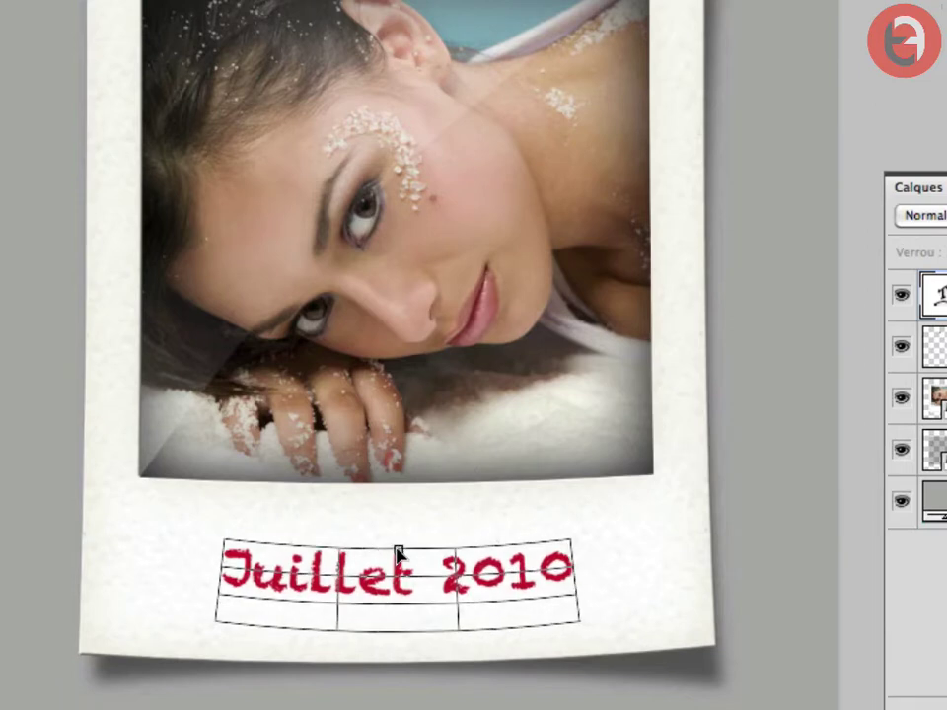
Enlarge the caption, stretch it taller and tilt it slightly counter-clockwise.
{"action": "right_click", "coordinate": [410, 604]}
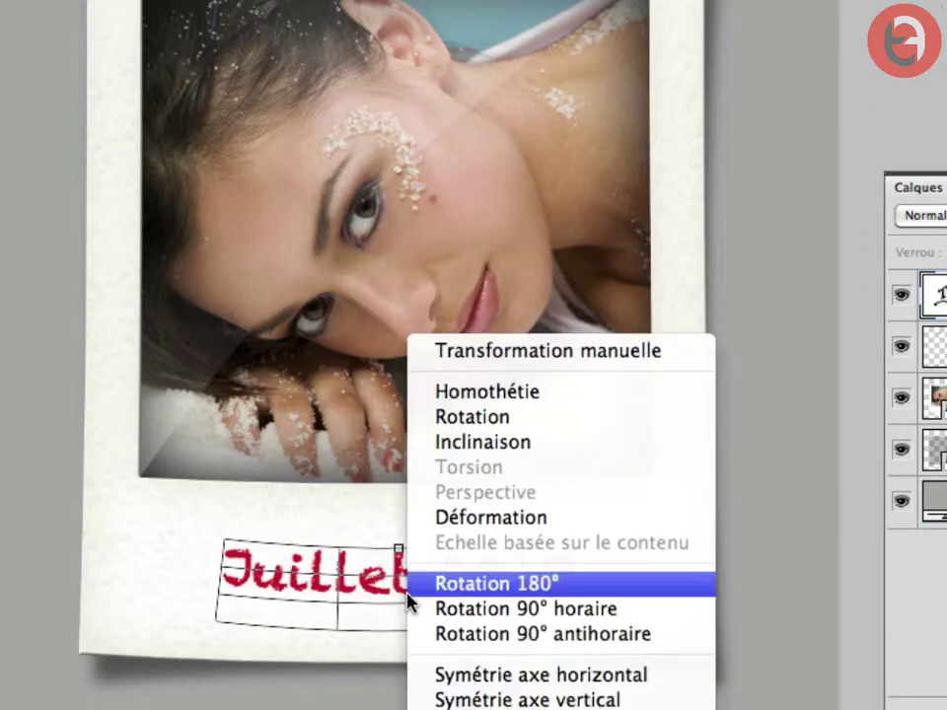
{"action": "left_click", "coordinate": [476, 354]}
{"action": "left_click_drag", "start_coordinate": [579, 637], "coordinate": [623, 644]}
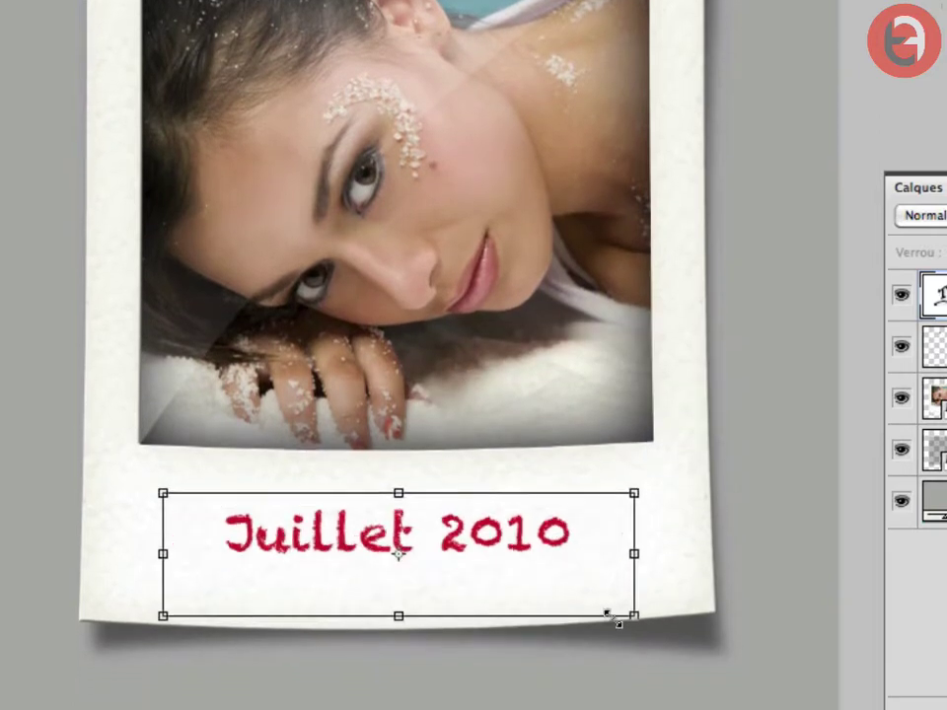
{"action": "left_click_drag", "start_coordinate": [398, 492], "coordinate": [398, 476]}
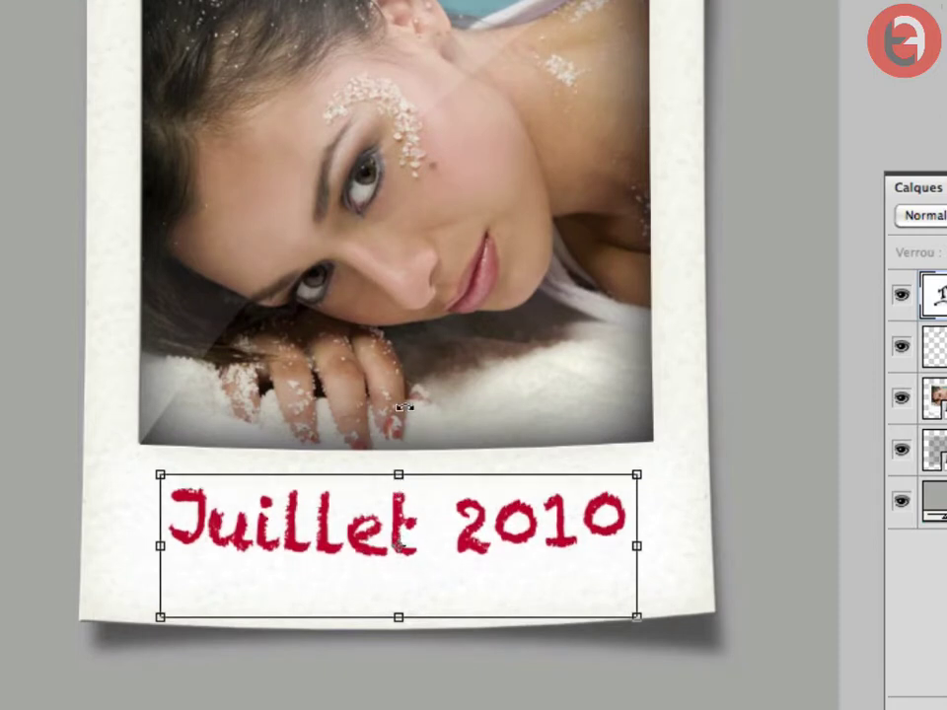
{"action": "left_click_drag", "start_coordinate": [633, 646], "coordinate": [651, 645]}
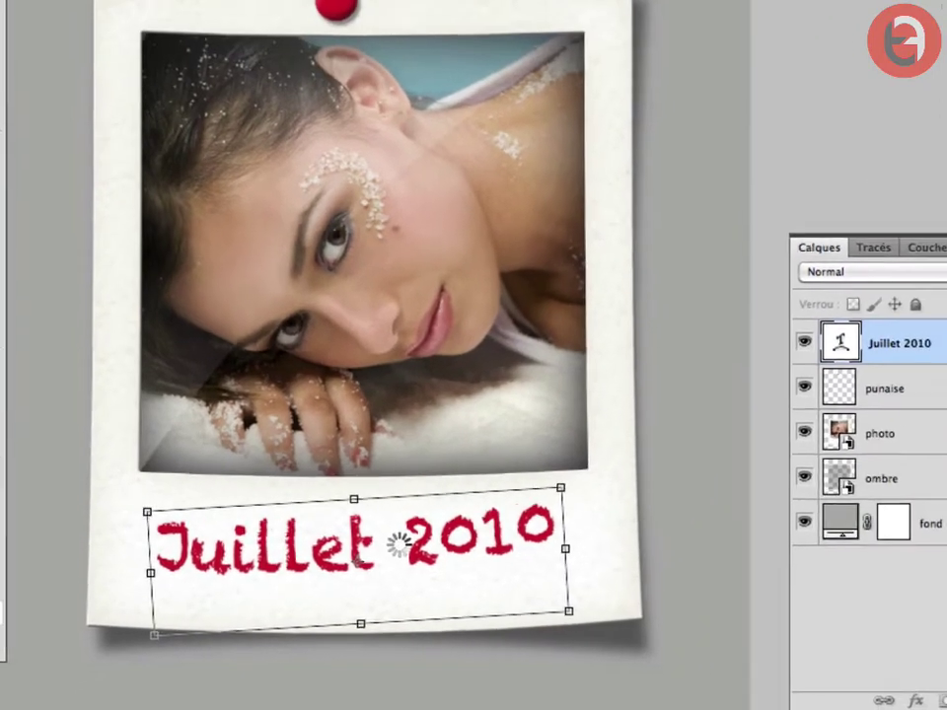
{"action": "key", "text": "Return"}
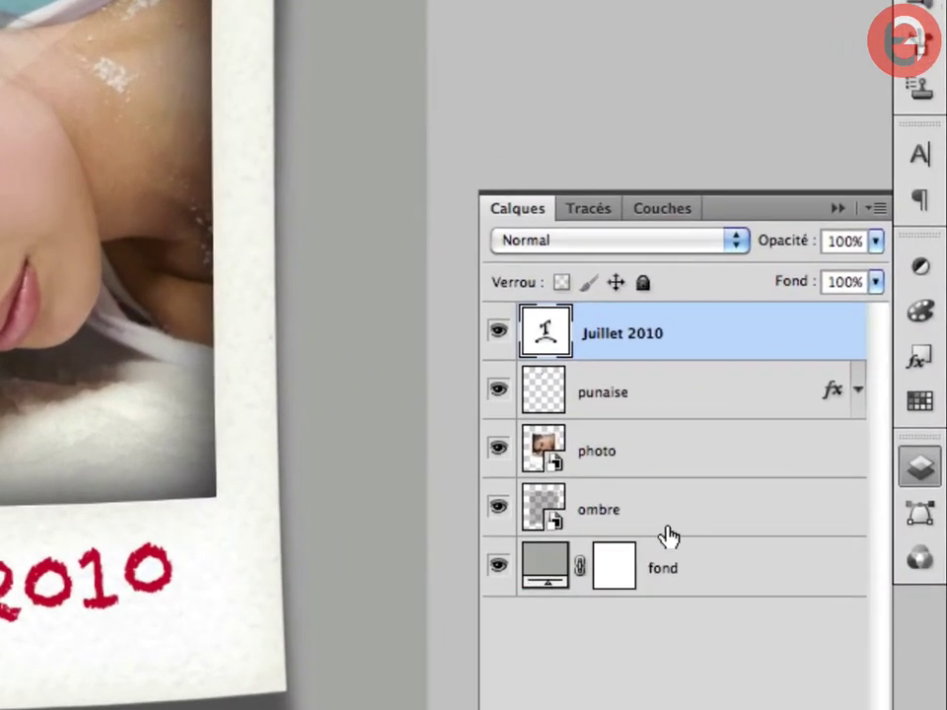
Group the caption, pushpin, photo and shadow layers into 'Groupe 1'.
{"action": "left_click", "coordinate": [770, 520], "text": "shift"}
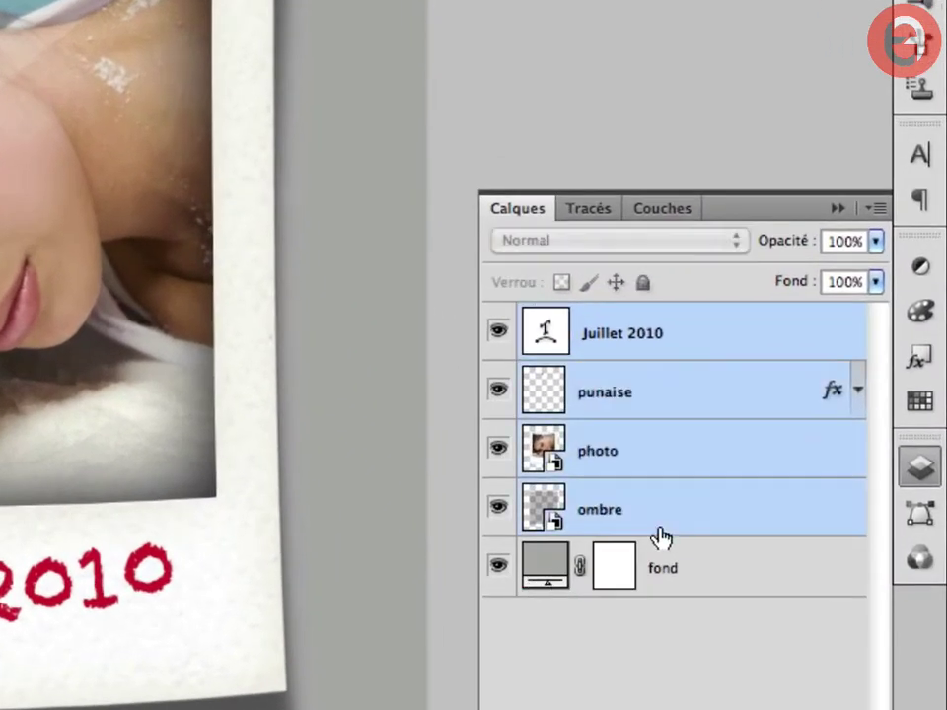
{"action": "left_click", "coordinate": [877, 209]}
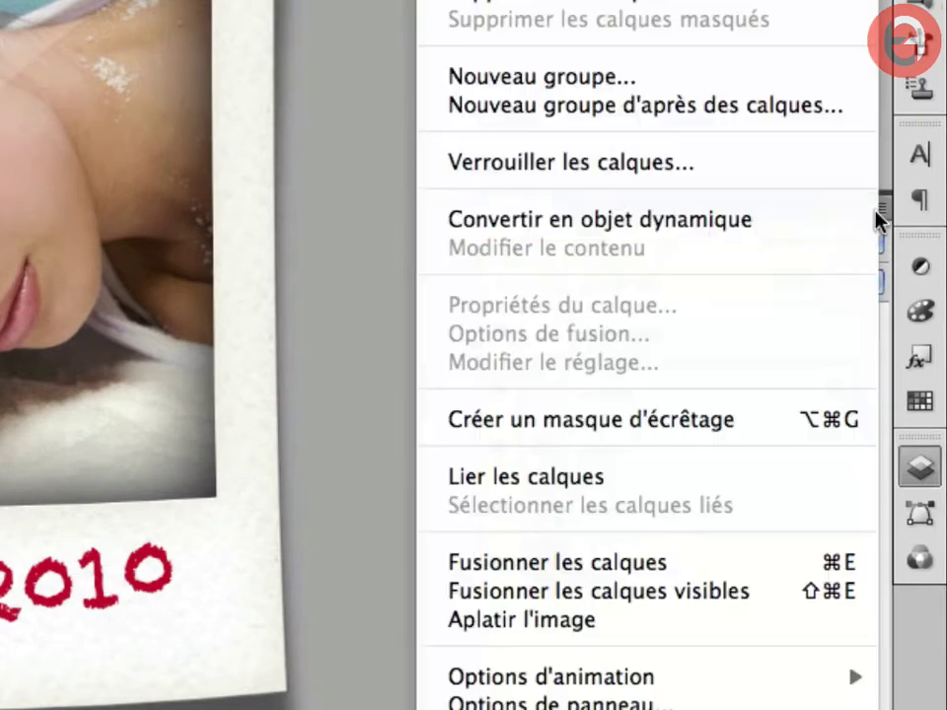
{"action": "left_click", "coordinate": [520, 112]}
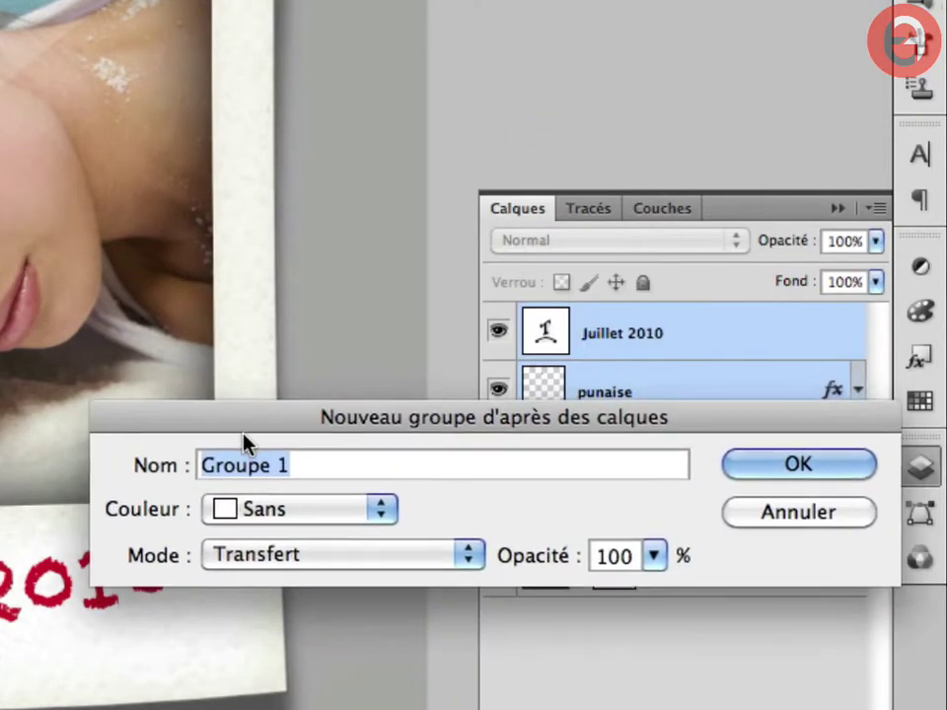
{"action": "left_click", "coordinate": [749, 478]}
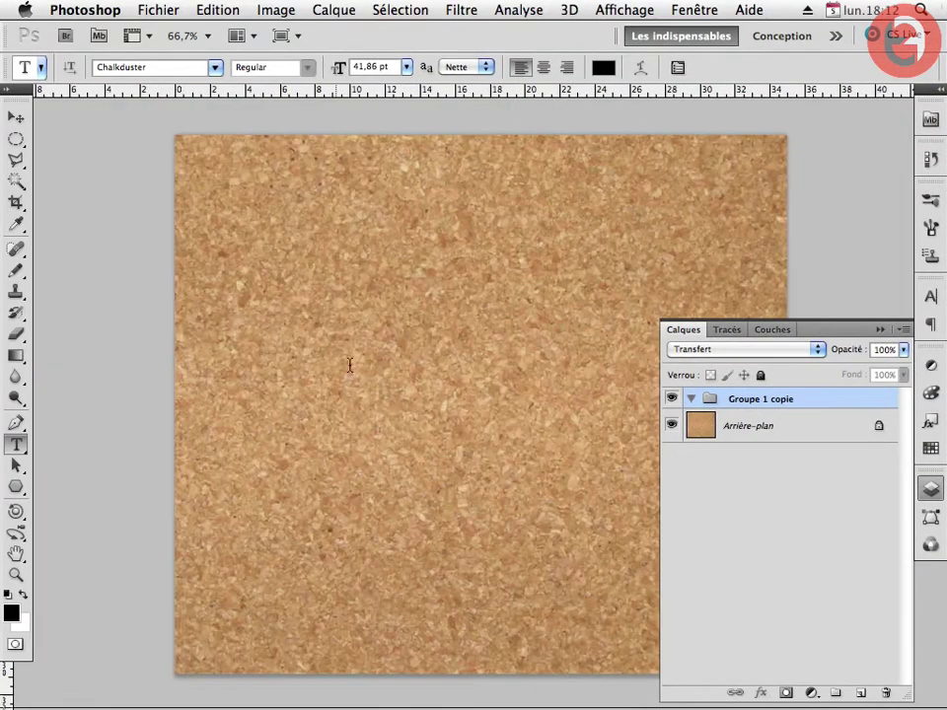
Duplicate Groupe 1 into the liège.psd cork board document.
{"action": "left_click_drag", "start_coordinate": [349, 365], "coordinate": [291, 337]}
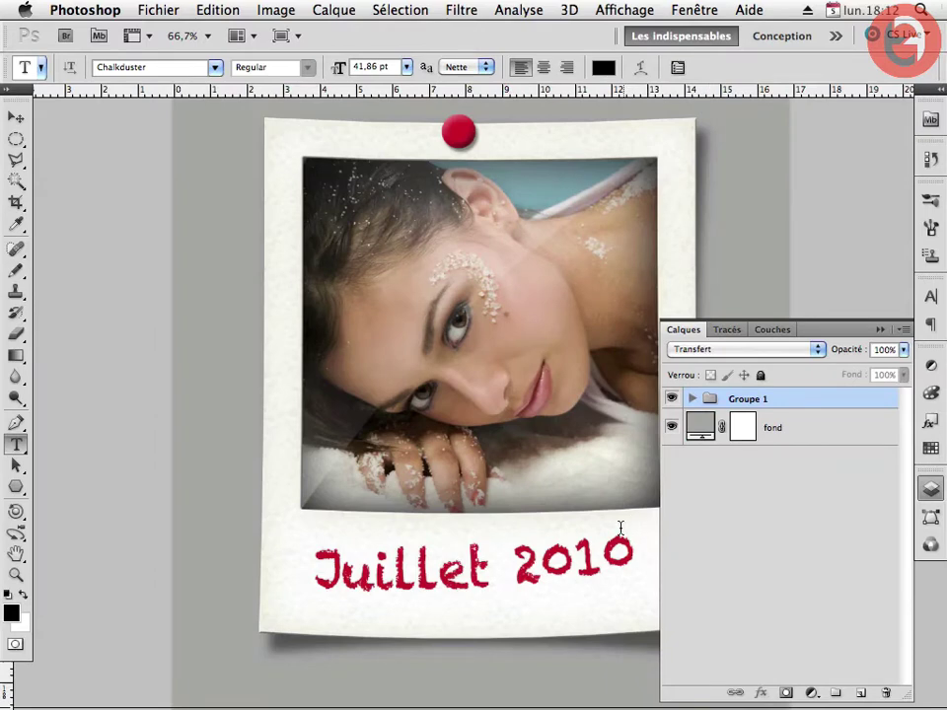
{"action": "left_click_drag", "start_coordinate": [483, 405], "coordinate": [347, 414]}
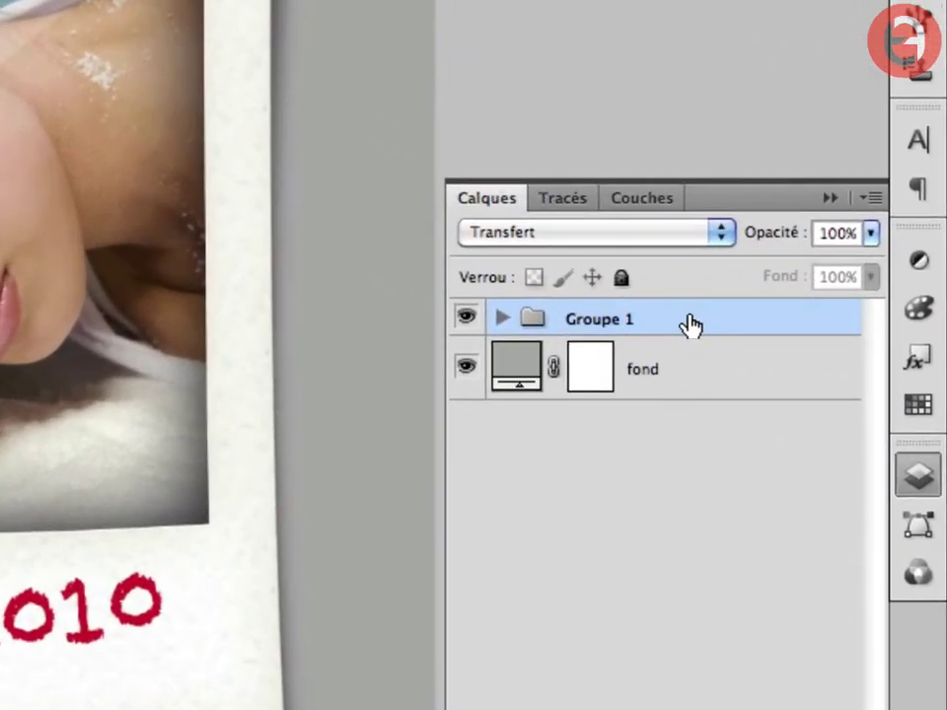
{"action": "right_click", "coordinate": [691, 325]}
{"action": "left_click", "coordinate": [450, 382]}
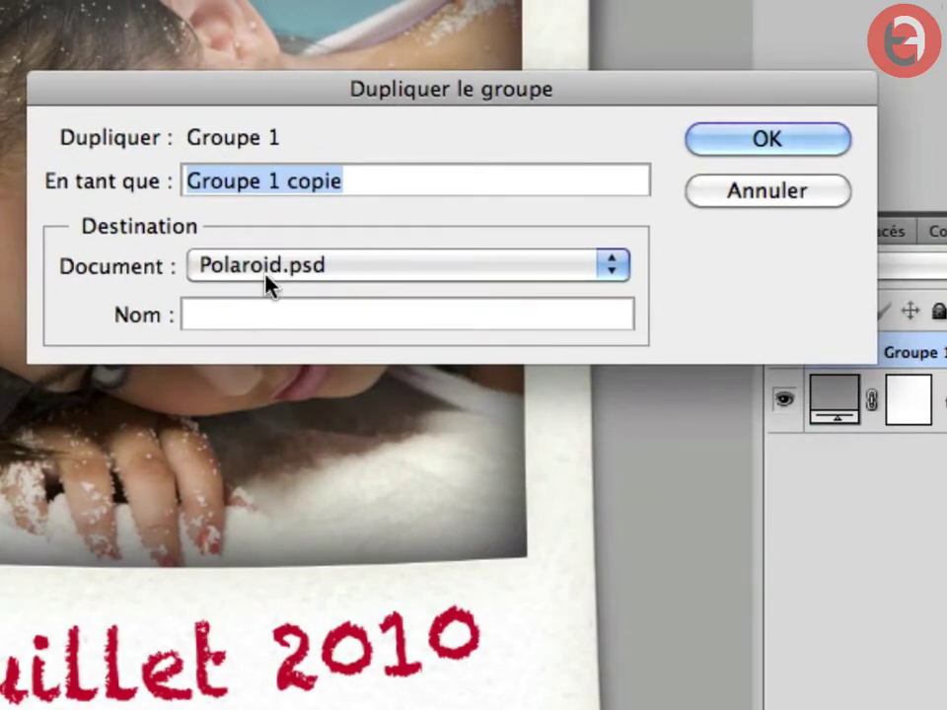
{"action": "left_click", "coordinate": [301, 268]}
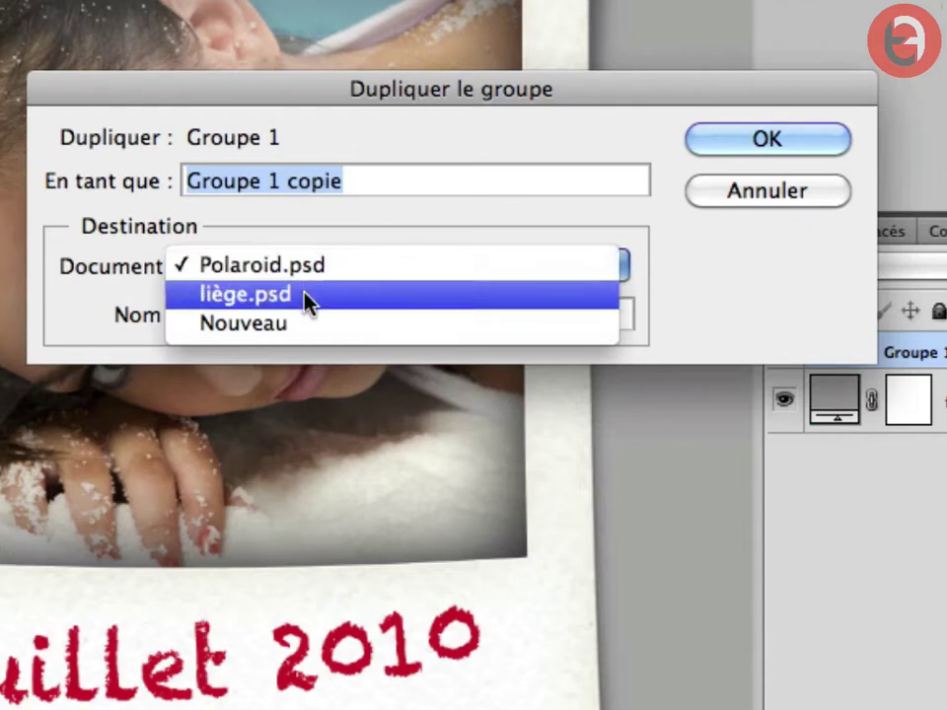
{"action": "left_click", "coordinate": [252, 301]}
{"action": "key", "text": "Return"}
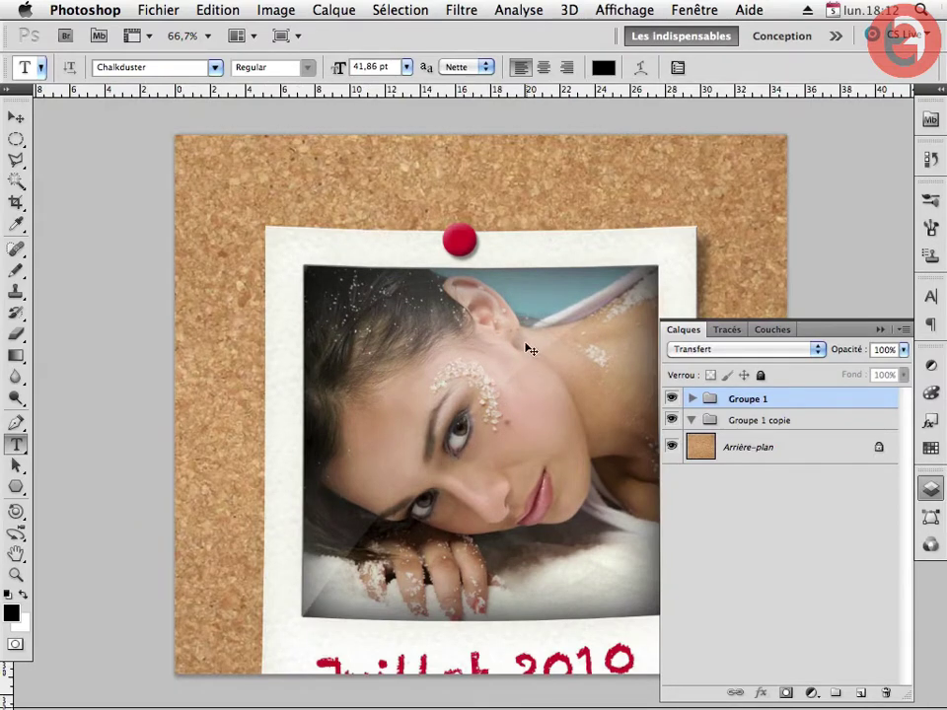
Scale the polaroid group to about 70% and move it to the cork board's upper left.
{"action": "key", "text": "ctrl+t"}
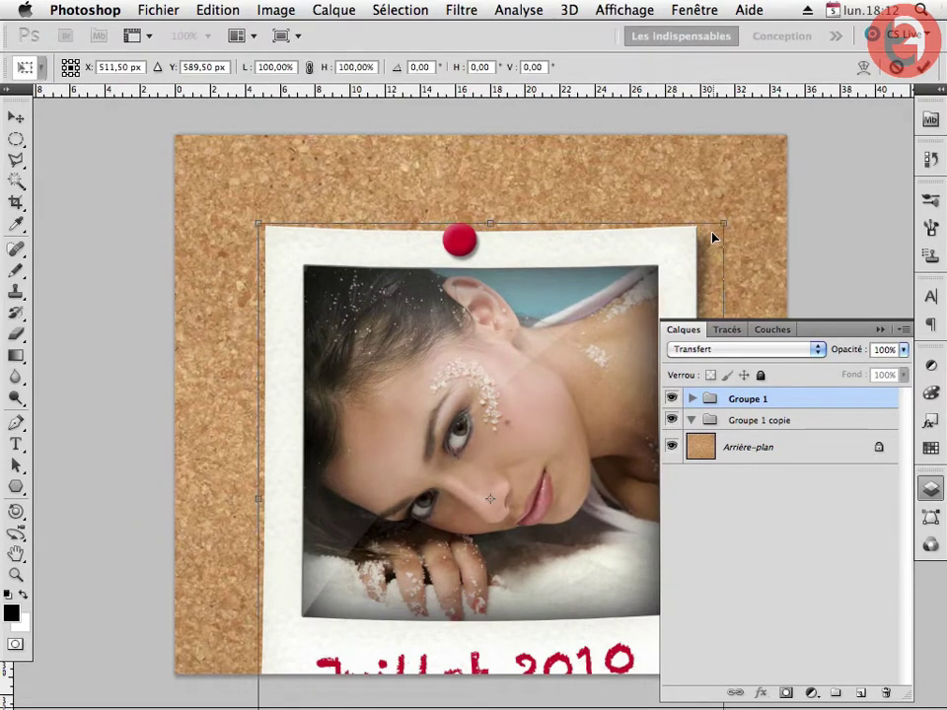
{"action": "left_click_drag", "start_coordinate": [722, 225], "coordinate": [583, 389]}
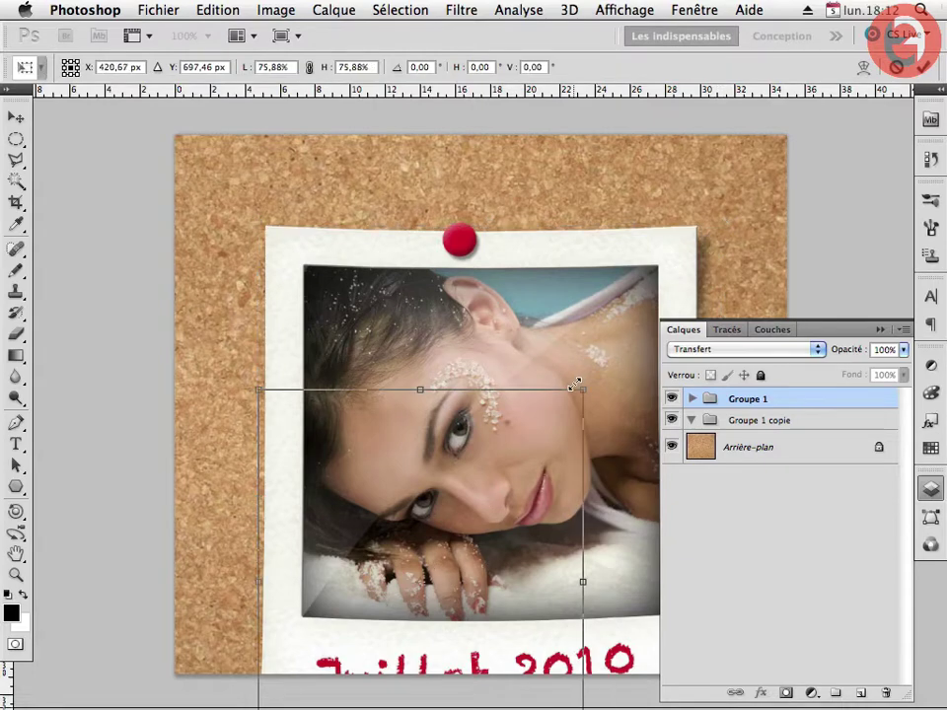
{"action": "mouse_move", "coordinate": [466, 481]}
{"action": "left_mouse_down"}
{"action": "mouse_move", "coordinate": [404, 291]}
{"action": "mouse_move", "coordinate": [416, 281]}
{"action": "left_mouse_up"}
{"action": "key", "text": "t"}
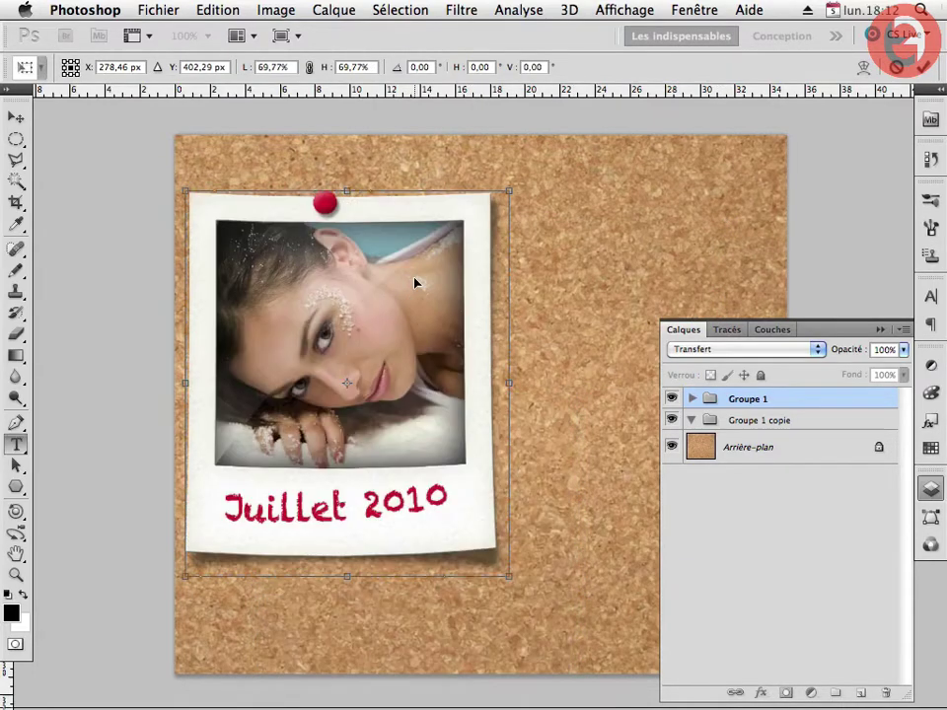
{"action": "key", "text": "Return"}
Delete the leftover Groupe 1 copie layer and nudge the polaroid slightly right and down.
{"action": "scroll", "coordinate": [539, 474], "scroll_direction": "right", "scroll_amount": 5}
{"action": "scroll", "coordinate": [539, 475], "scroll_direction": "down", "scroll_amount": 2}
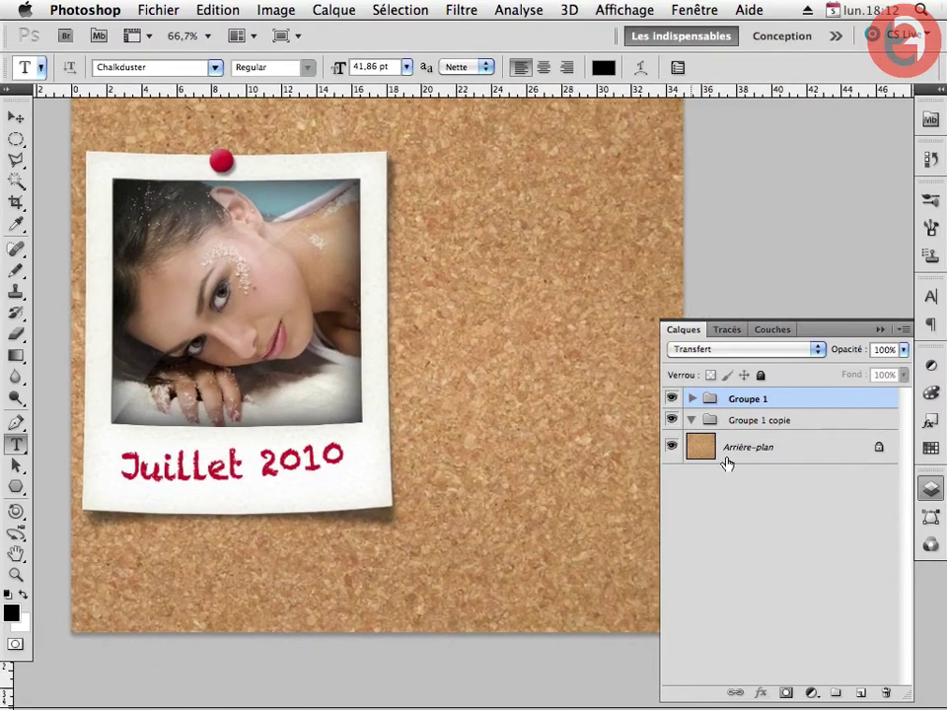
{"action": "mouse_move", "coordinate": [805, 424]}
{"action": "left_mouse_down"}
{"action": "mouse_move", "coordinate": [836, 586]}
{"action": "mouse_move", "coordinate": [886, 692]}
{"action": "left_mouse_up"}
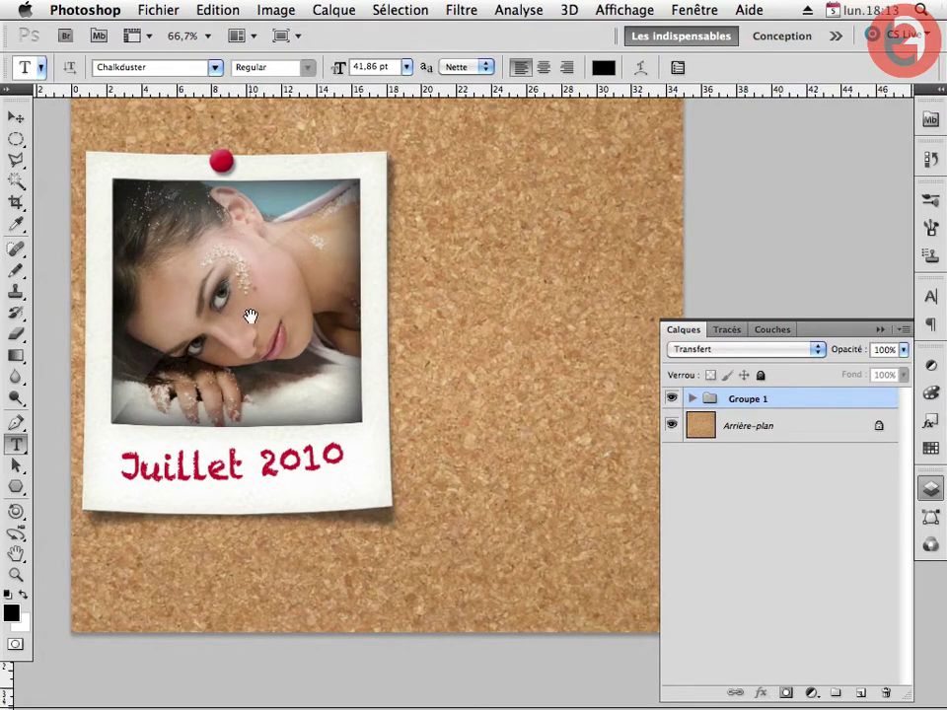
{"action": "left_click_drag", "start_coordinate": [272, 324], "coordinate": [301, 340]}
{"action": "scroll", "coordinate": [513, 486], "scroll_direction": "up", "scroll_amount": 2}
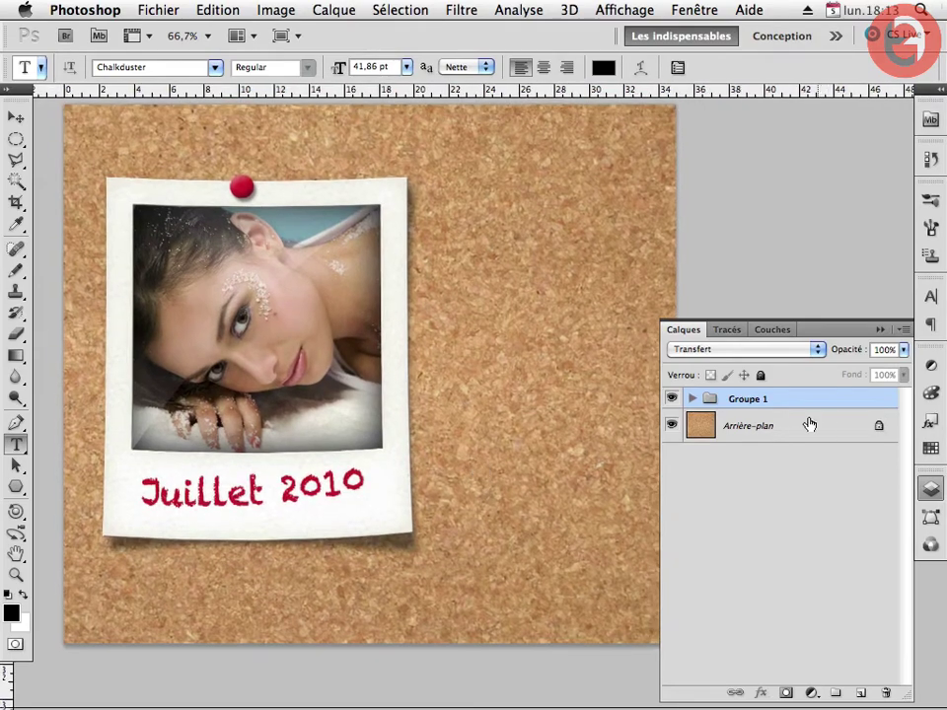
Duplicate Groupe 1 as Groupe 1 copie and move it right to overlap the original polaroid.
{"action": "right_click", "coordinate": [802, 402]}
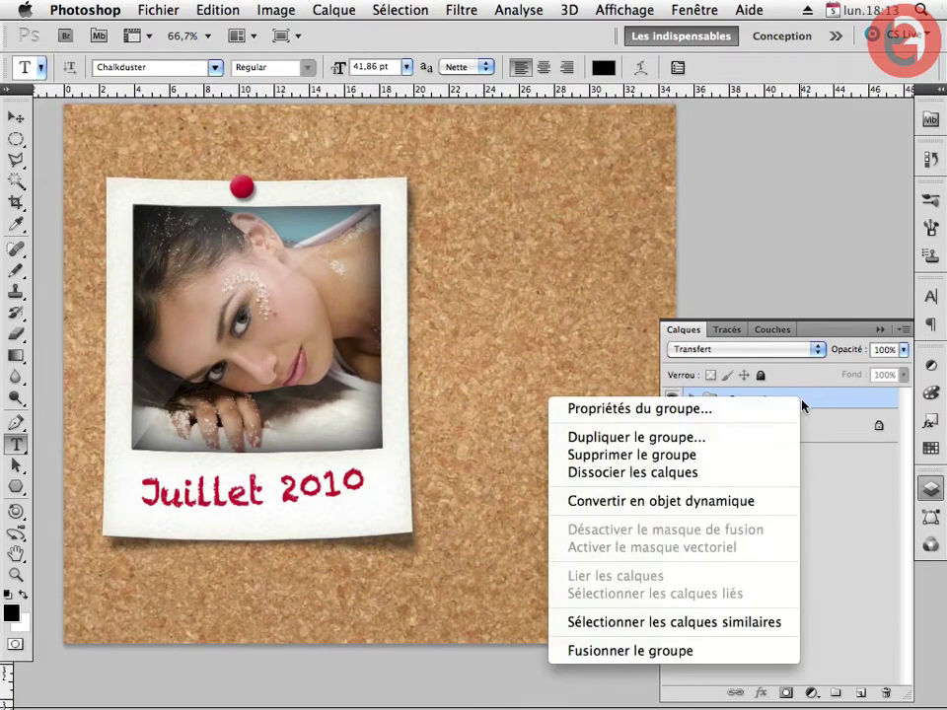
{"action": "left_click", "coordinate": [611, 436]}
{"action": "key", "text": "Return"}
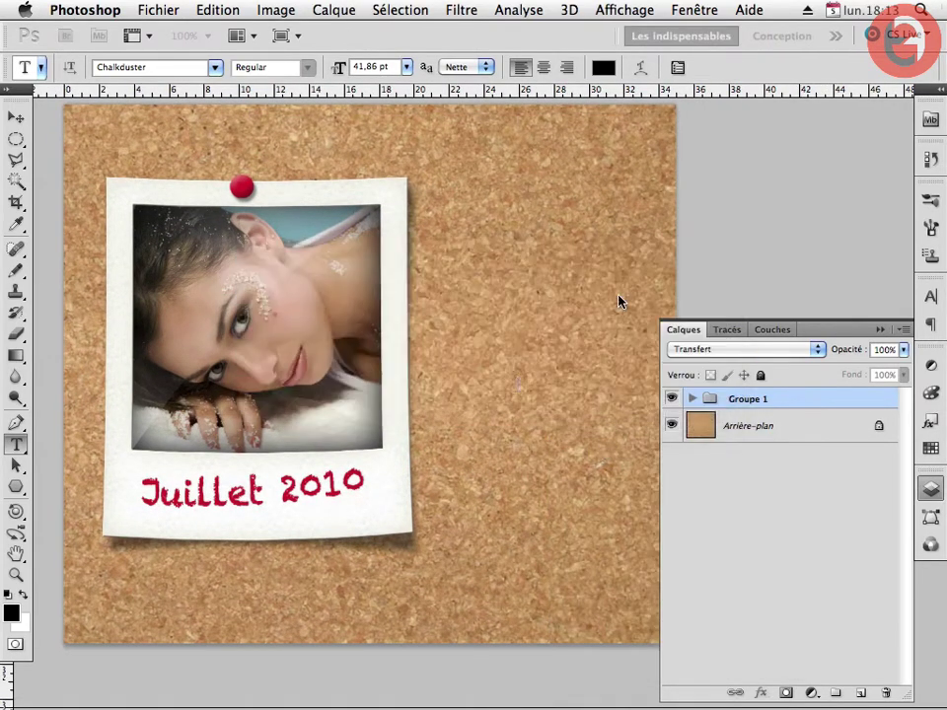
{"action": "left_click", "coordinate": [693, 399]}
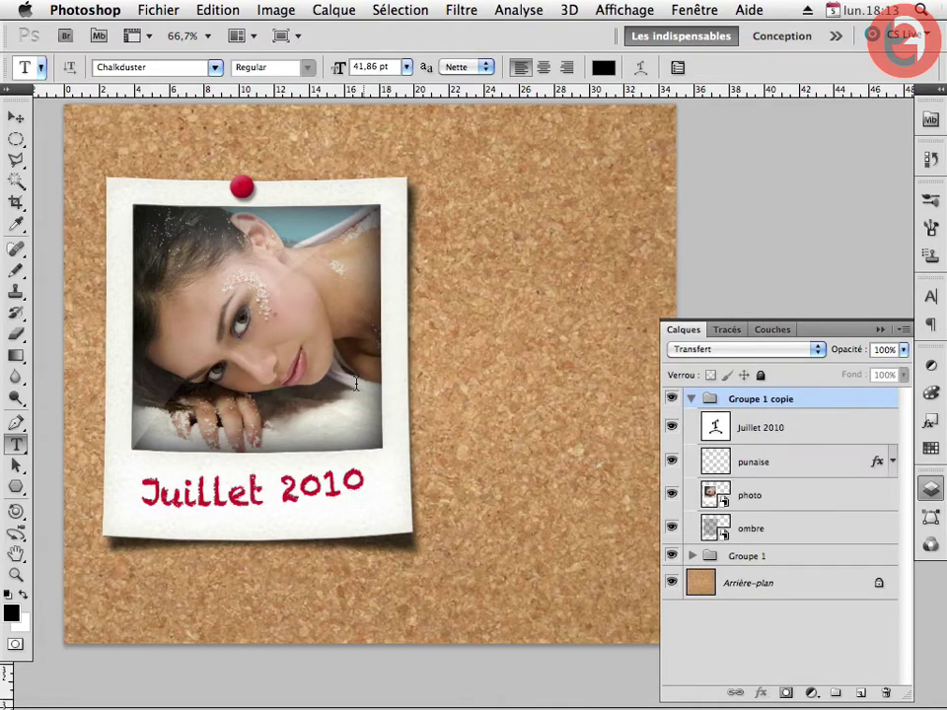
{"action": "left_click_drag", "start_coordinate": [296, 281], "coordinate": [544, 338]}
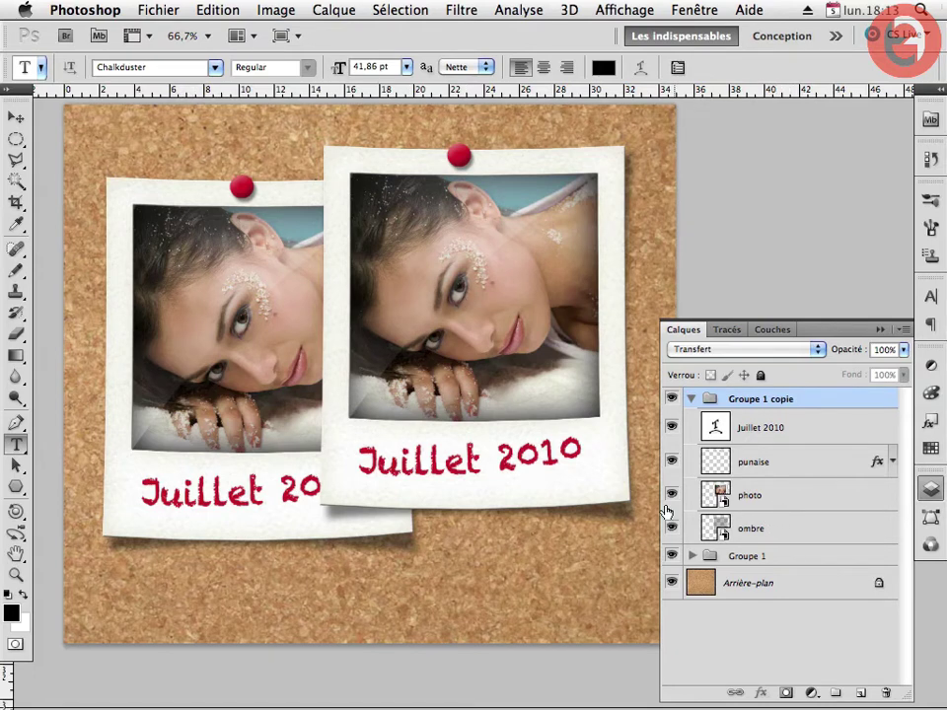
Turn the copied polaroid's photo into an independent 'photo copie' smart object, delete the original, and open its contents.
{"action": "left_click", "coordinate": [796, 498]}
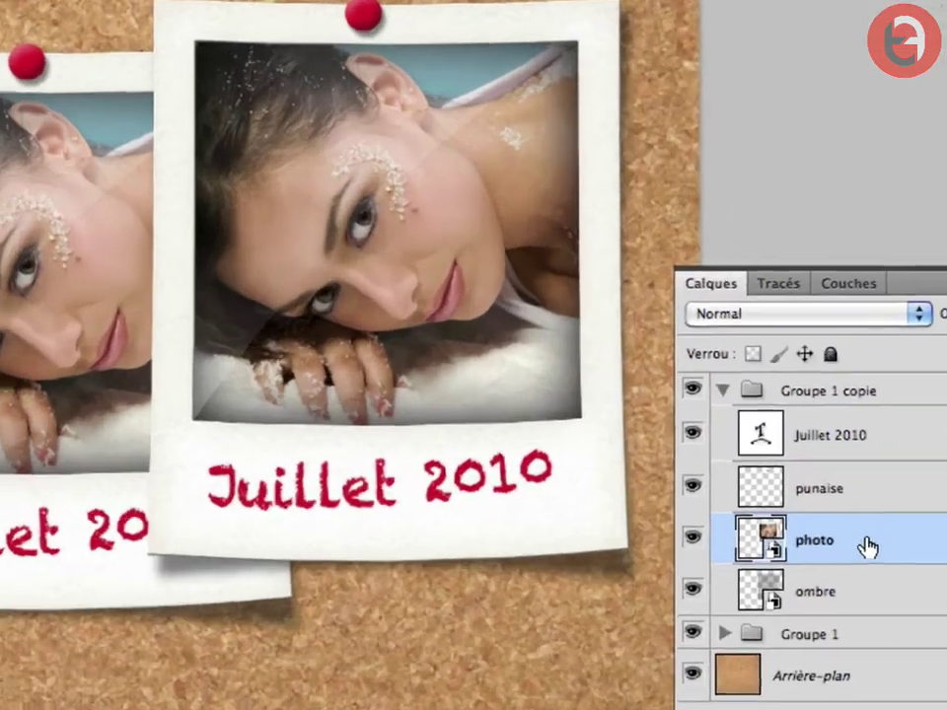
{"action": "right_click", "coordinate": [761, 500]}
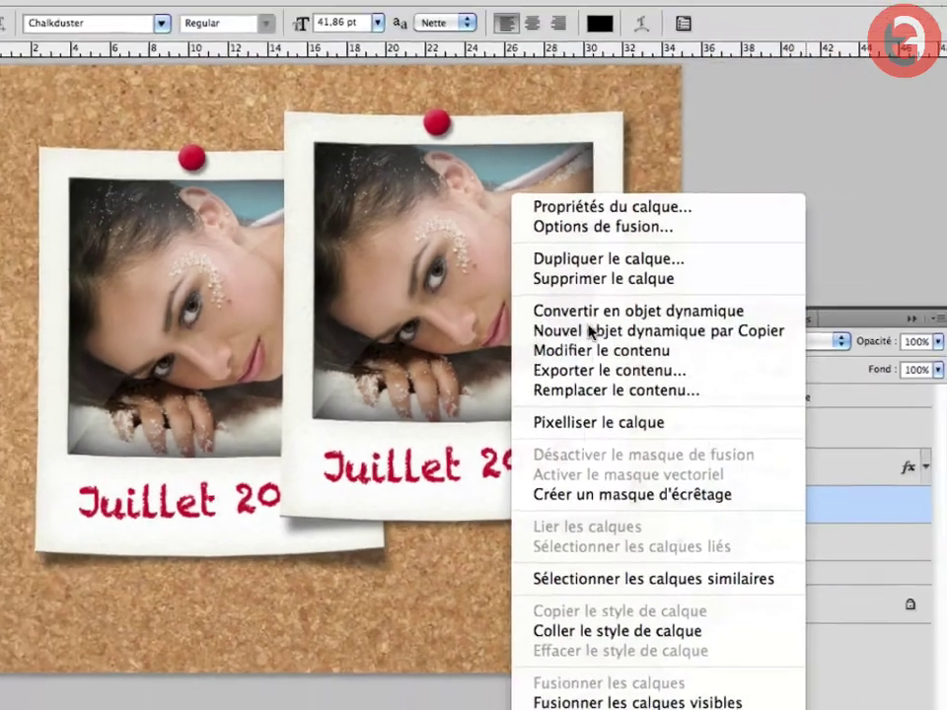
{"action": "left_click", "coordinate": [554, 267]}
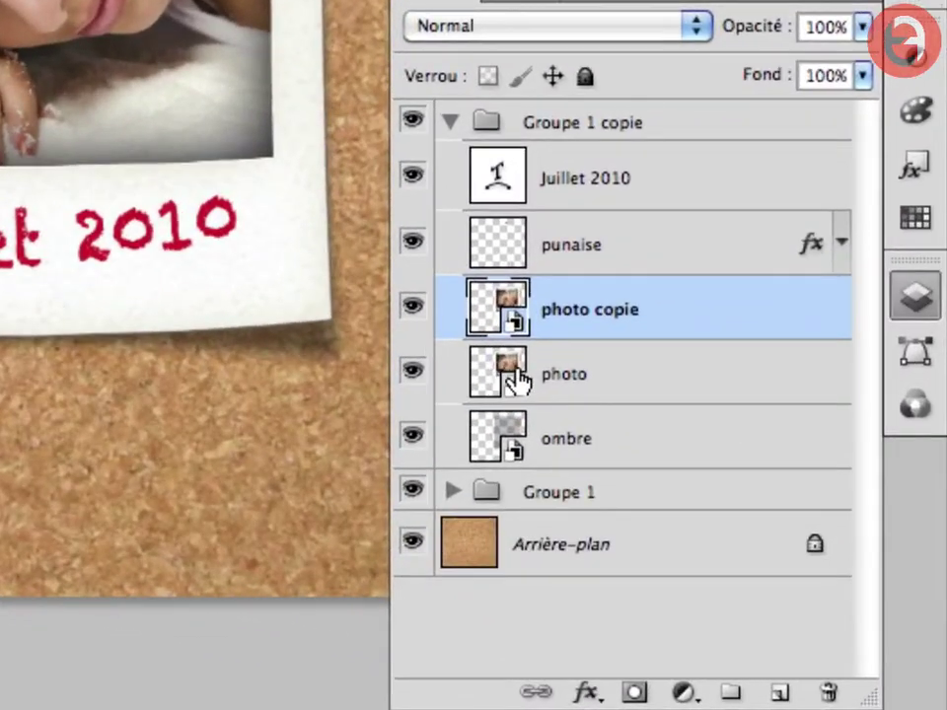
{"action": "mouse_move", "coordinate": [520, 381]}
{"action": "left_mouse_down"}
{"action": "mouse_move", "coordinate": [698, 407]}
{"action": "mouse_move", "coordinate": [827, 691]}
{"action": "left_mouse_up"}
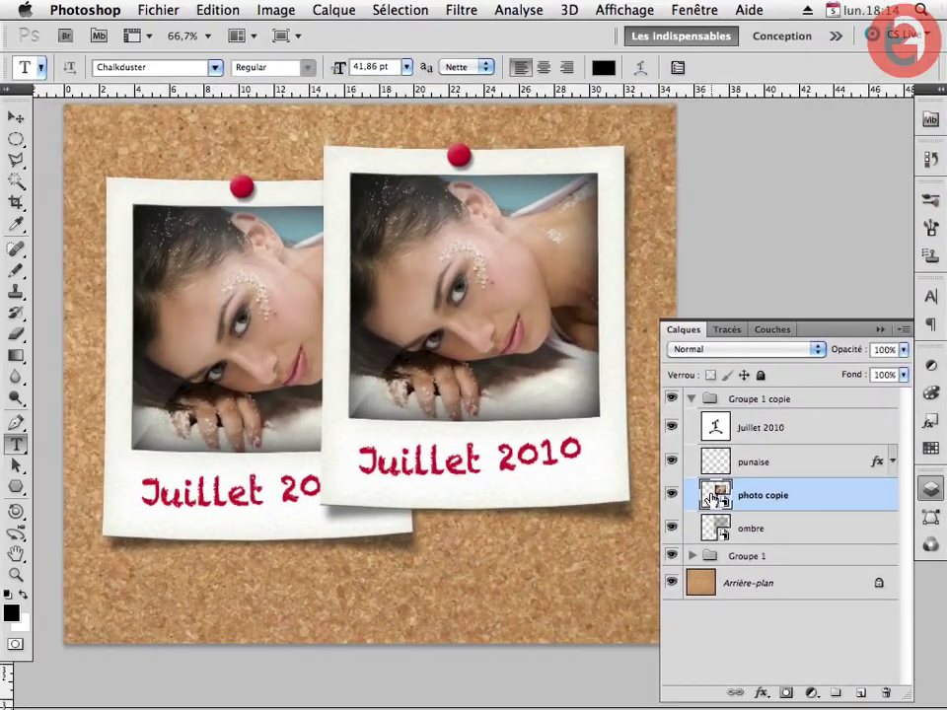
{"action": "double_click", "coordinate": [712, 498]}
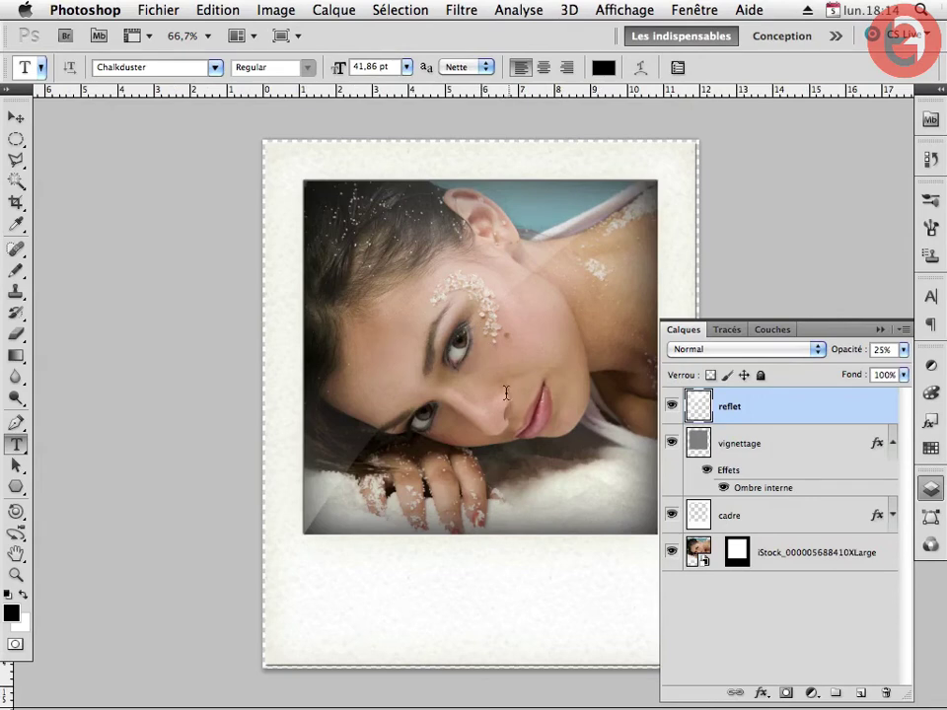
Replace the picture layer's contents with the headphones portrait JPEG.
{"action": "left_click_drag", "start_coordinate": [535, 351], "coordinate": [405, 327]}
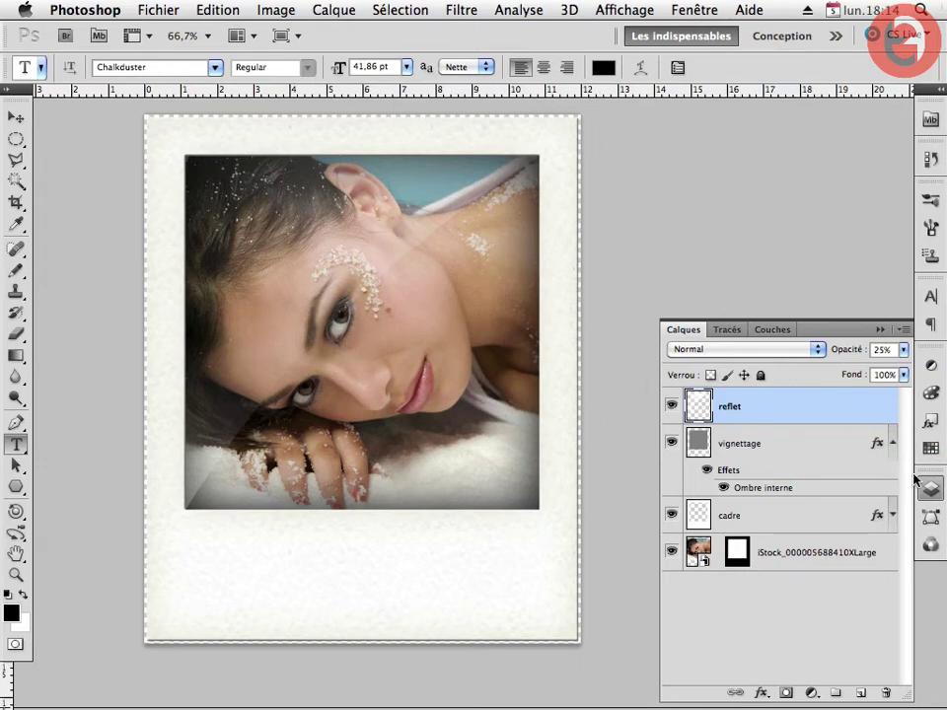
{"action": "left_click", "coordinate": [815, 558]}
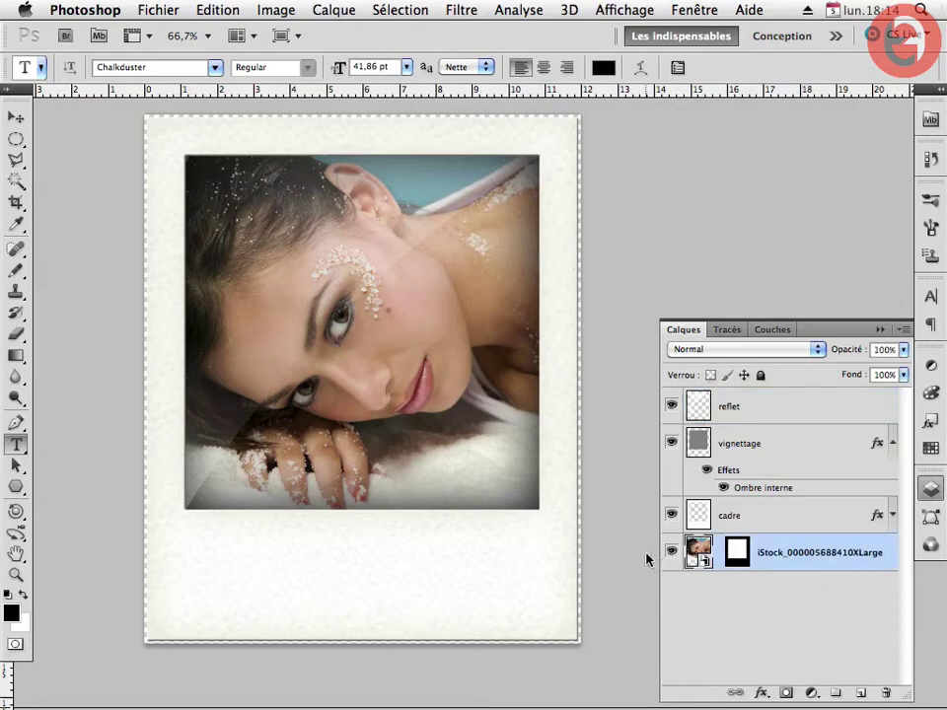
{"action": "right_click", "coordinate": [787, 556]}
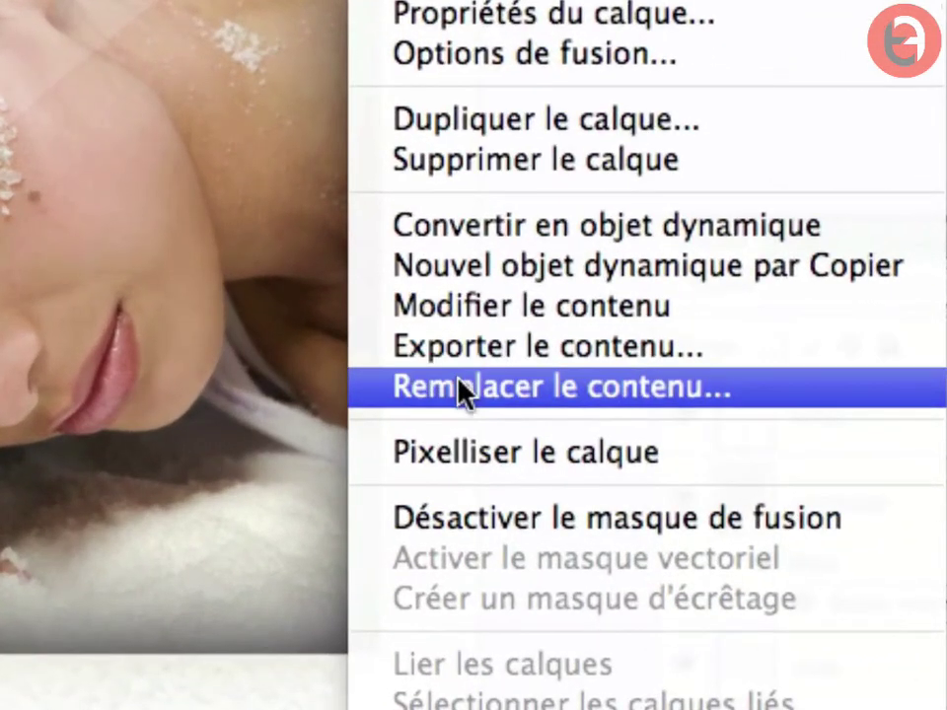
{"action": "left_click", "coordinate": [457, 387]}
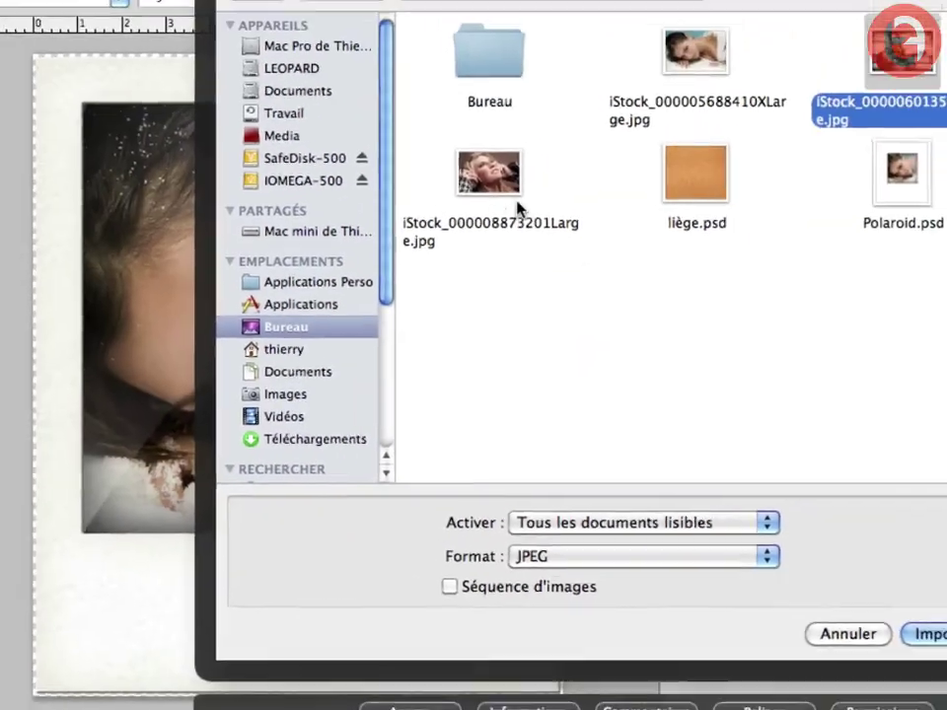
{"action": "left_click", "coordinate": [520, 222]}
{"action": "left_click", "coordinate": [892, 595]}
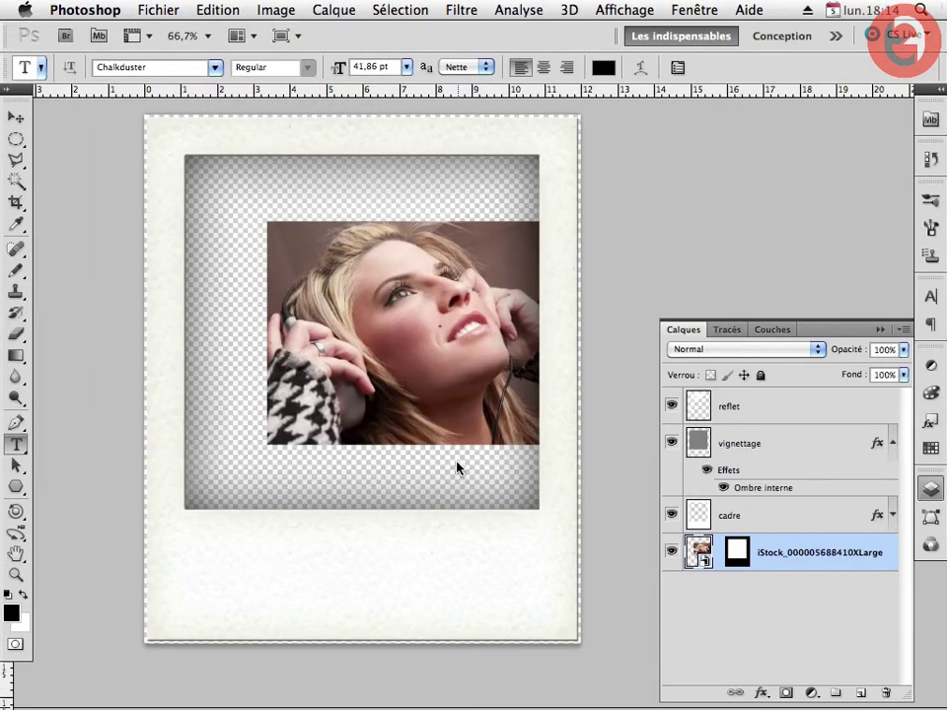
Enlarge the headphones portrait to fill the polaroid frame and unlink it from its mask.
{"action": "key", "text": "ctrl+t"}
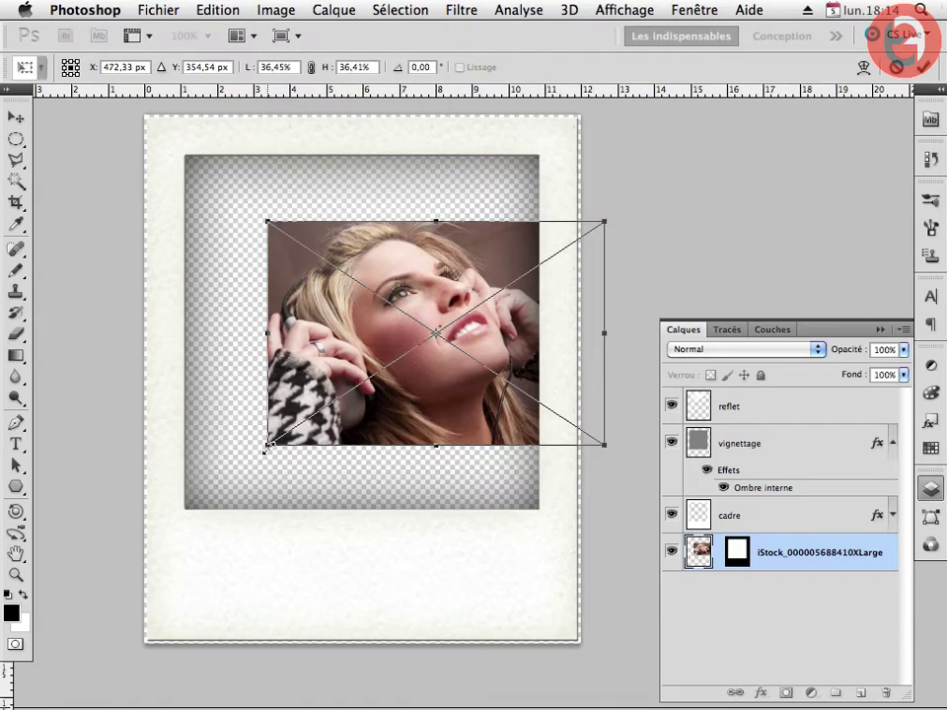
{"action": "left_click_drag", "start_coordinate": [261, 444], "coordinate": [131, 535]}
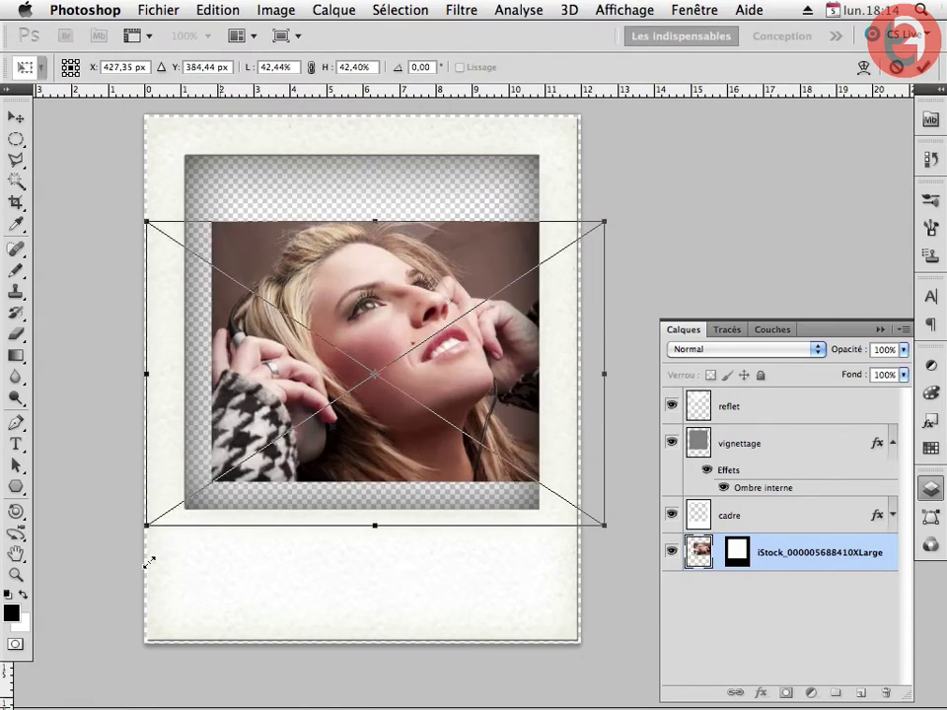
{"action": "mouse_move", "coordinate": [604, 221]}
{"action": "left_mouse_down"}
{"action": "mouse_move", "coordinate": [593, 302]}
{"action": "mouse_move", "coordinate": [507, 397]}
{"action": "left_mouse_up"}
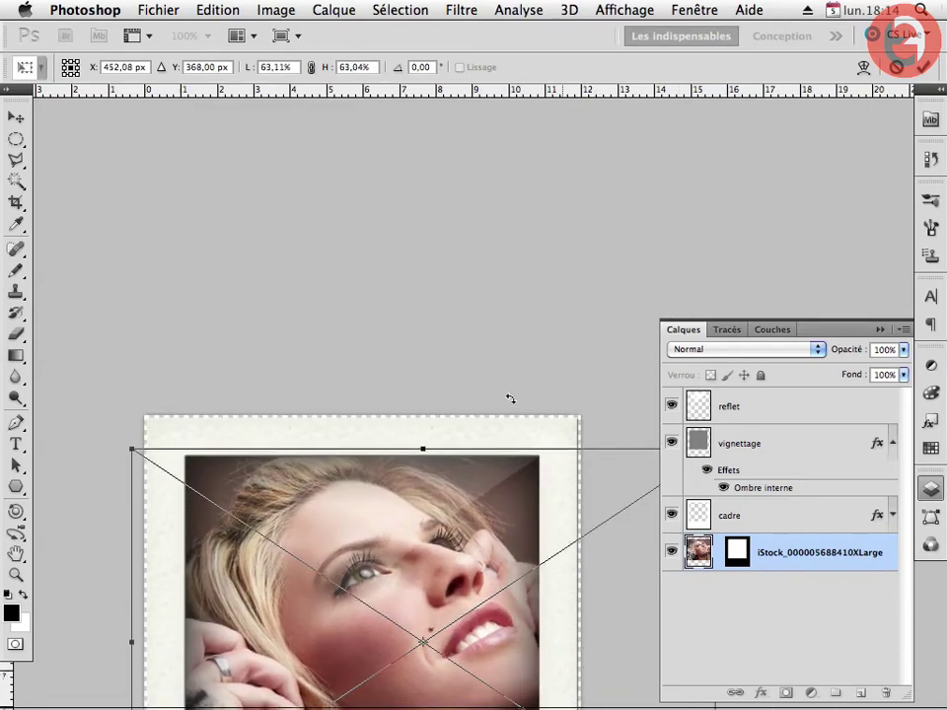
{"action": "left_click_drag", "start_coordinate": [385, 321], "coordinate": [384, 157]}
{"action": "mouse_move", "coordinate": [438, 386]}
{"action": "left_mouse_down"}
{"action": "mouse_move", "coordinate": [433, 395]}
{"action": "mouse_move", "coordinate": [416, 368]}
{"action": "left_mouse_up"}
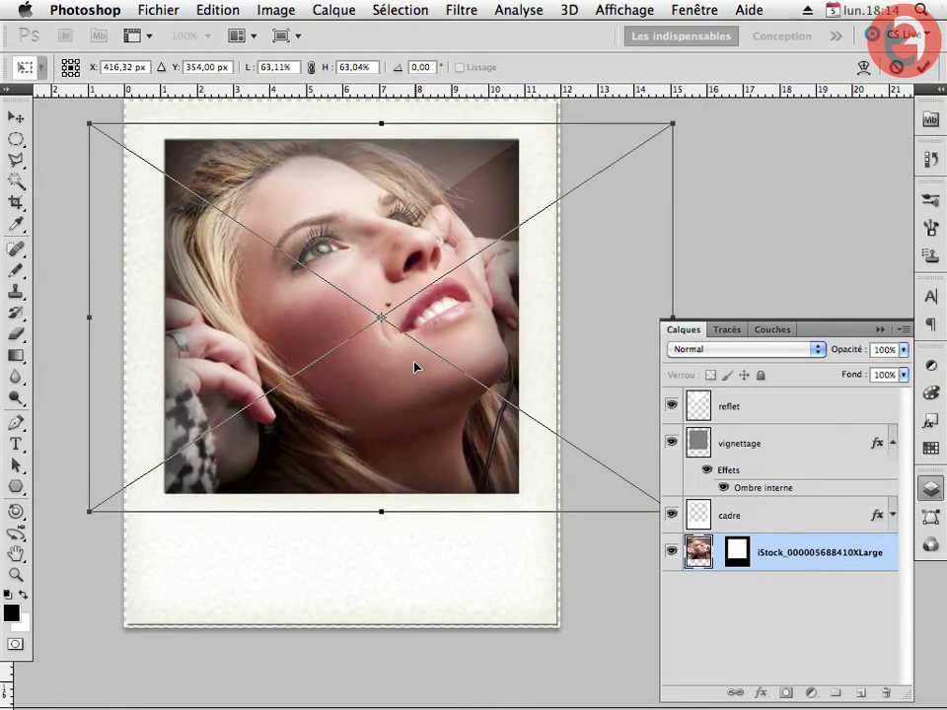
{"action": "key", "text": "t"}
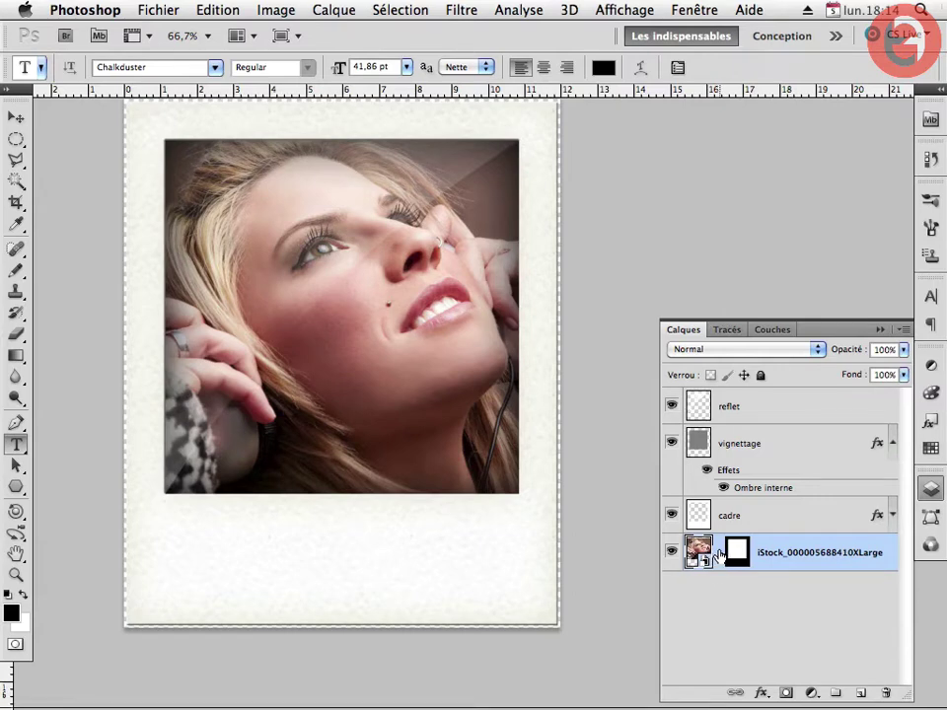
{"action": "left_click", "coordinate": [719, 554]}
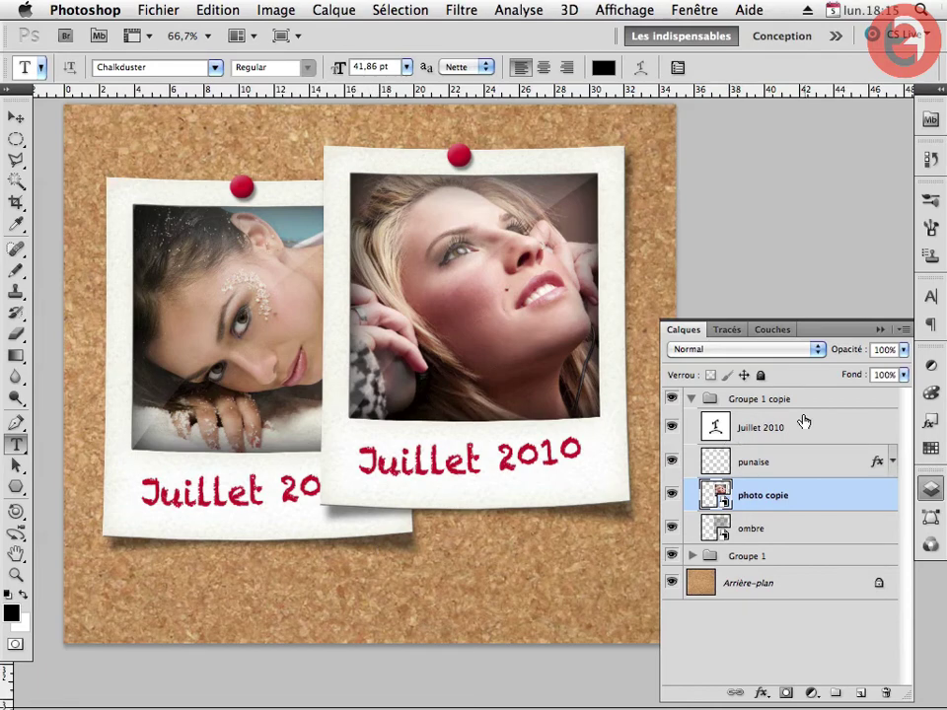
Change the punaise layer's colour overlay to blue.
{"action": "left_click", "coordinate": [784, 469]}
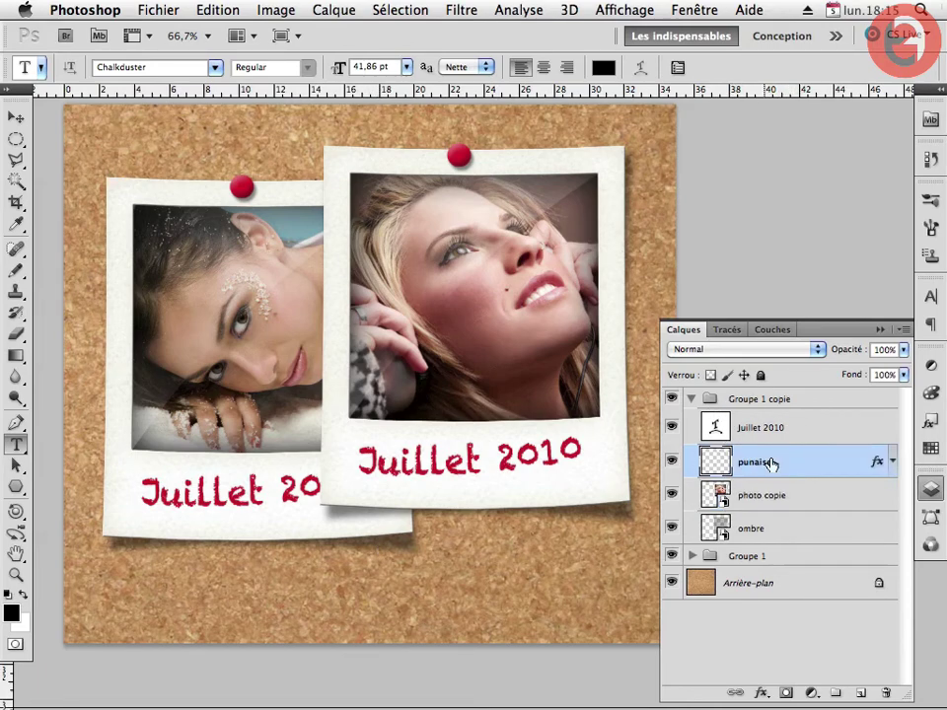
{"action": "double_click", "coordinate": [805, 465]}
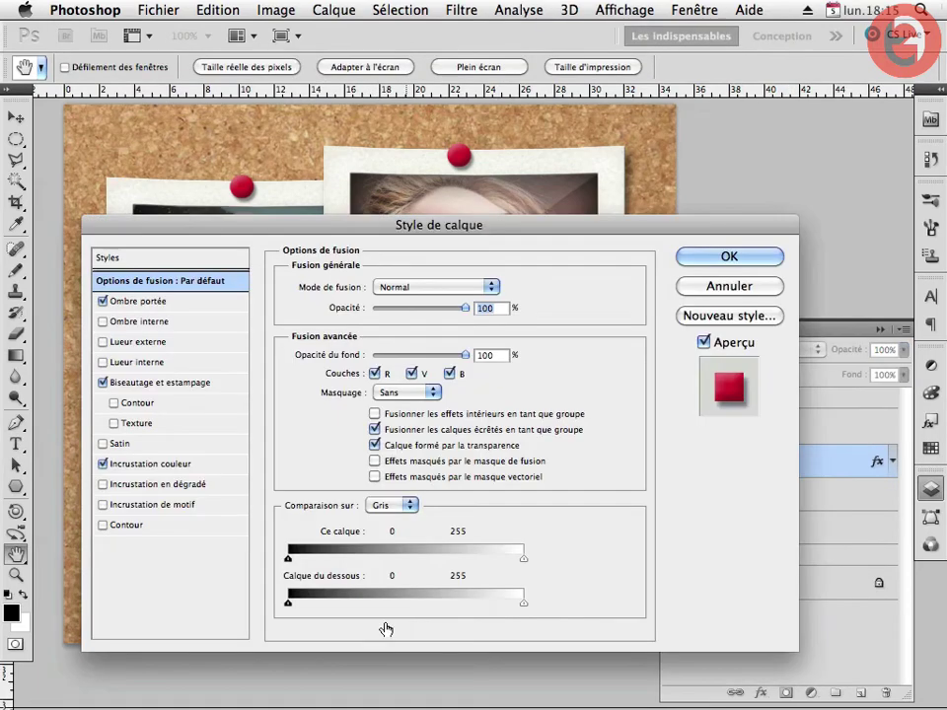
{"action": "left_click", "coordinate": [138, 463]}
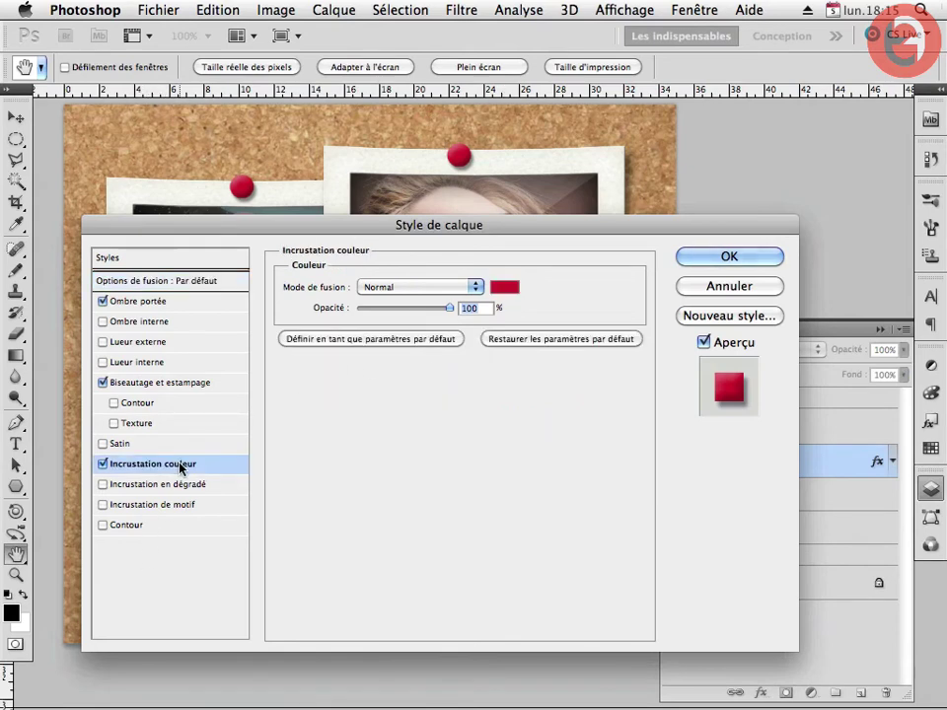
{"action": "left_click", "coordinate": [504, 287]}
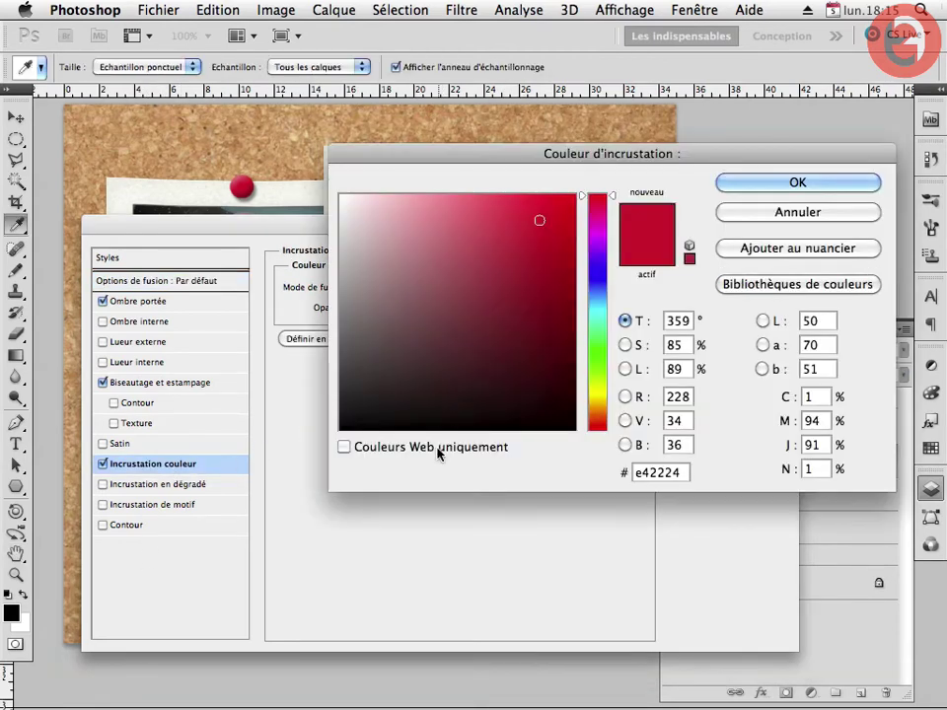
{"action": "left_click", "coordinate": [597, 289]}
{"action": "left_click", "coordinate": [740, 188]}
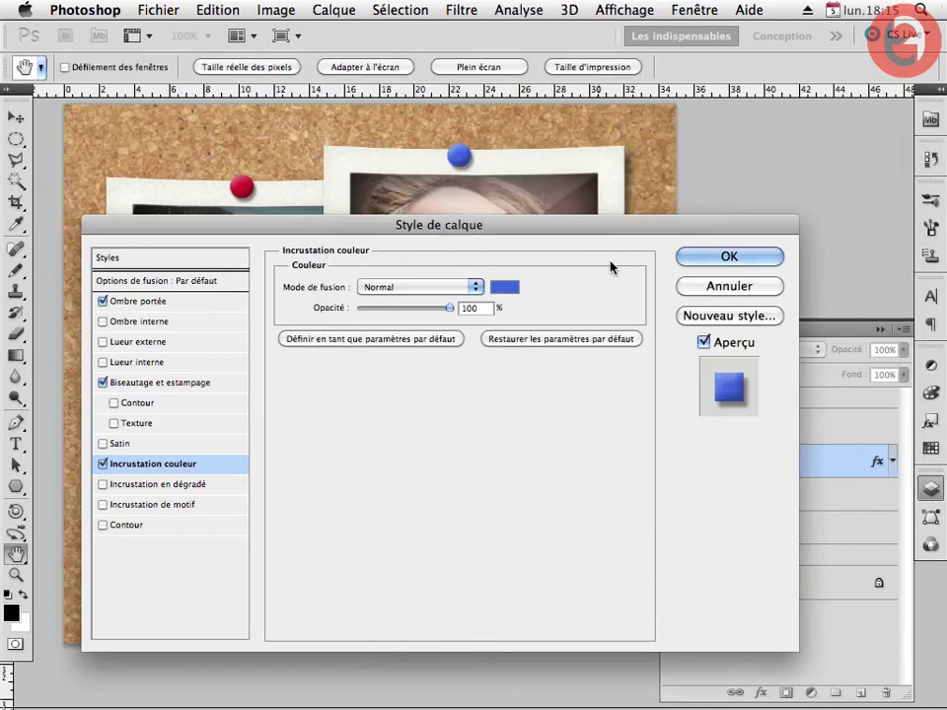
{"action": "key", "text": "Return"}
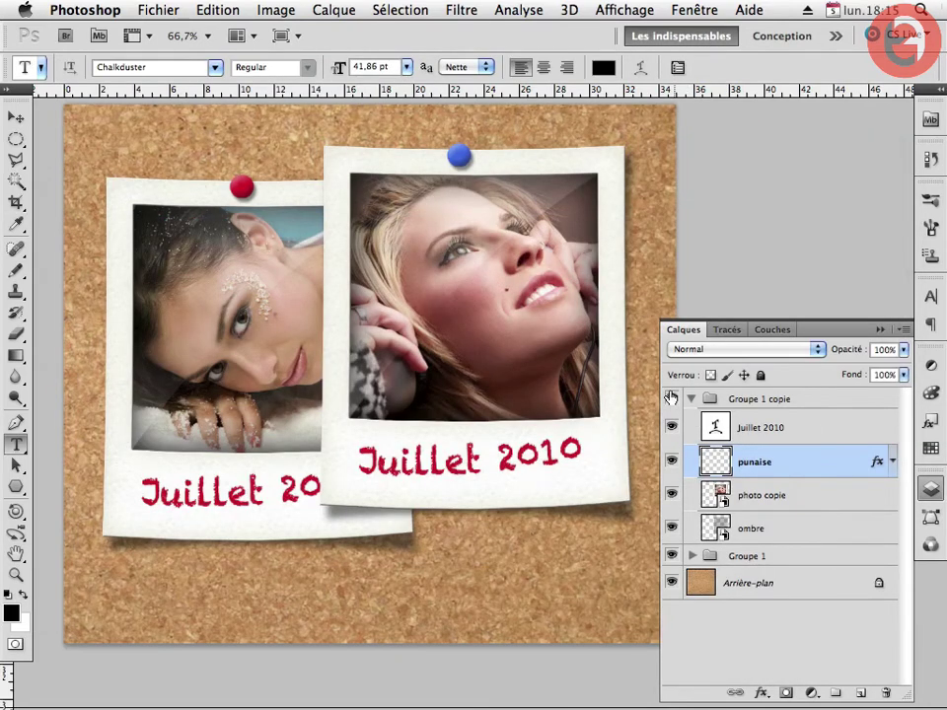
{"action": "left_click_drag", "start_coordinate": [461, 159], "coordinate": [445, 169]}
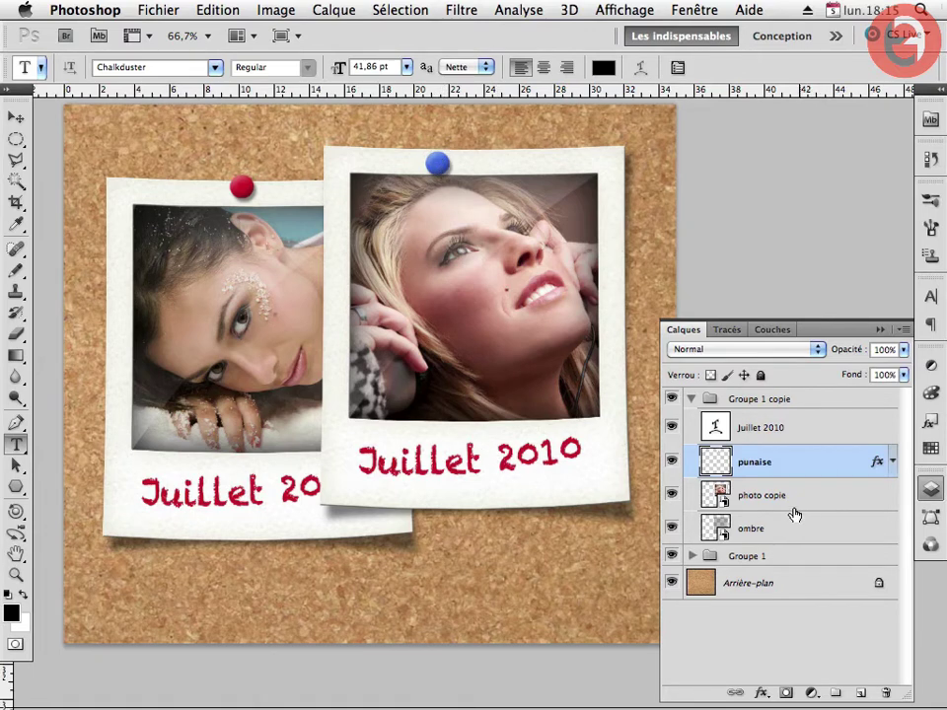
{"action": "key", "text": "alt+bracketright"}
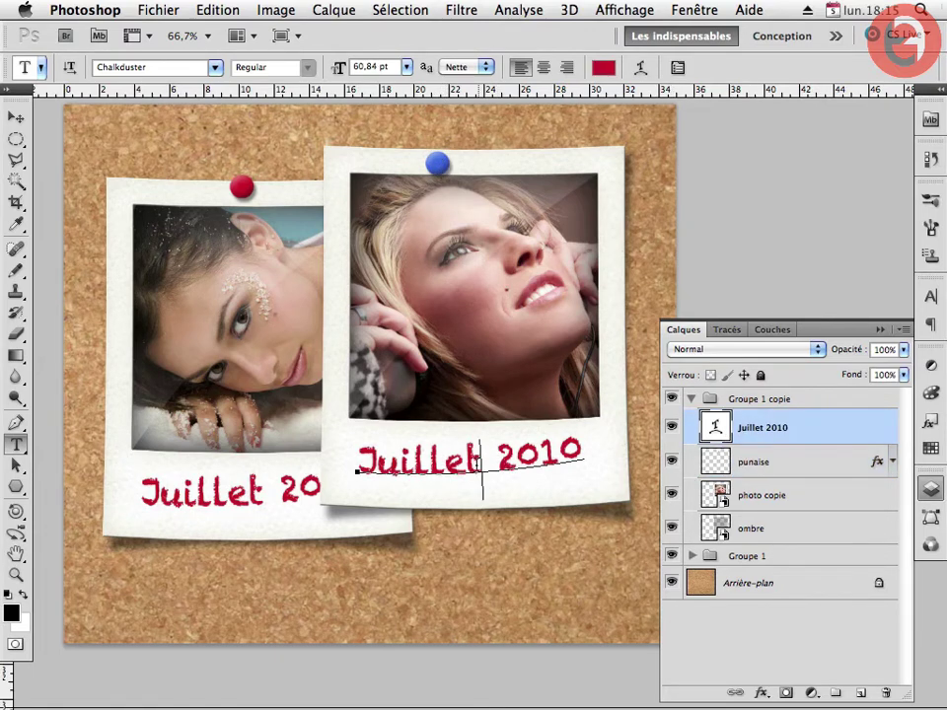
{"action": "left_click", "coordinate": [483, 468]}
{"action": "left_click_drag", "start_coordinate": [482, 468], "coordinate": [309, 490]}
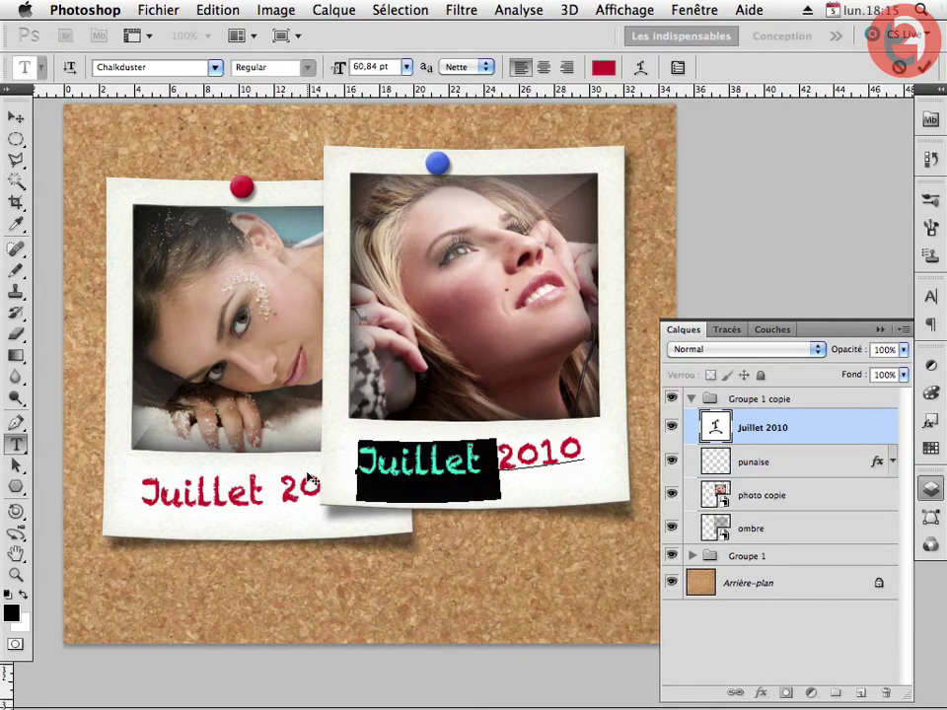
{"action": "type", "text": "A"}
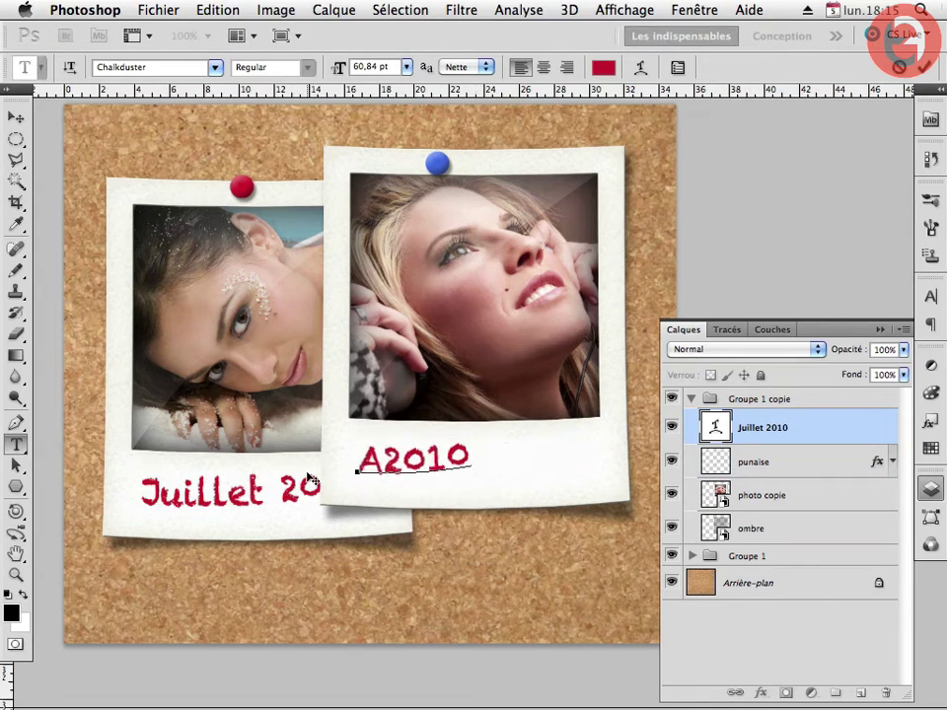
{"action": "type", "text": "vril"}
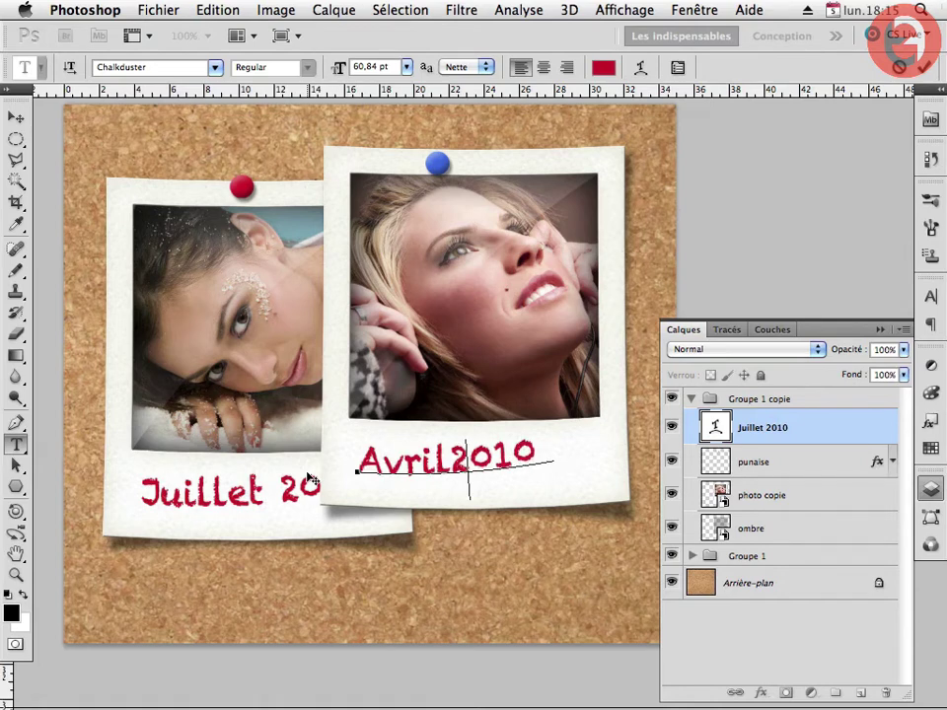
{"action": "key", "text": "KP_Enter"}
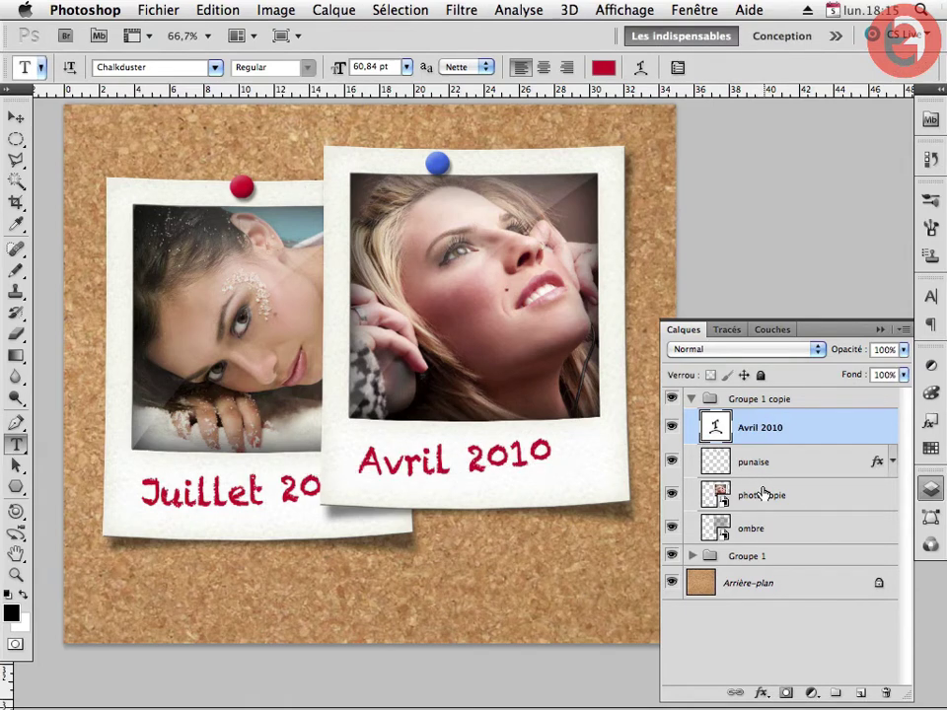
{"action": "left_click", "coordinate": [720, 496]}
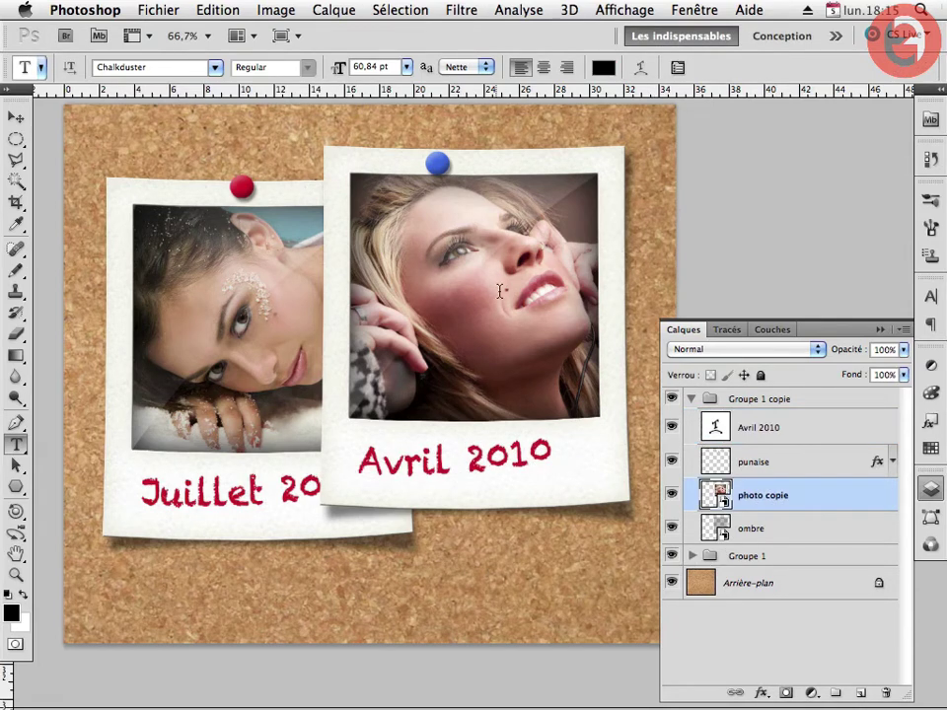
Warp the photo copie Polaroid with a slight curl at its corners and bottom edge.
{"action": "key", "text": "ctrl+t"}
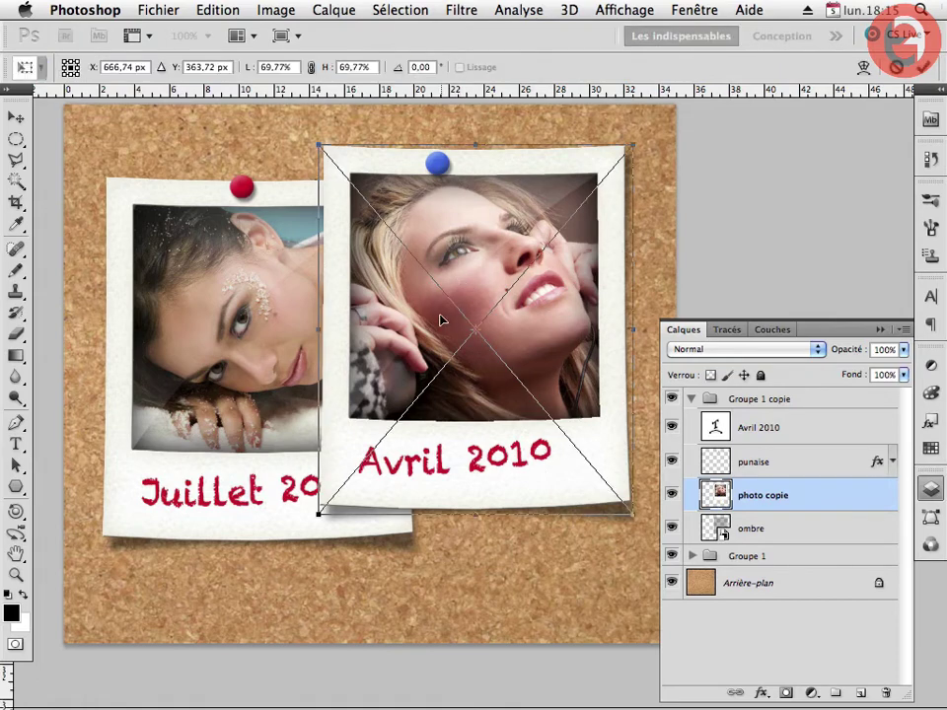
{"action": "right_click", "coordinate": [446, 309]}
{"action": "left_click", "coordinate": [492, 452]}
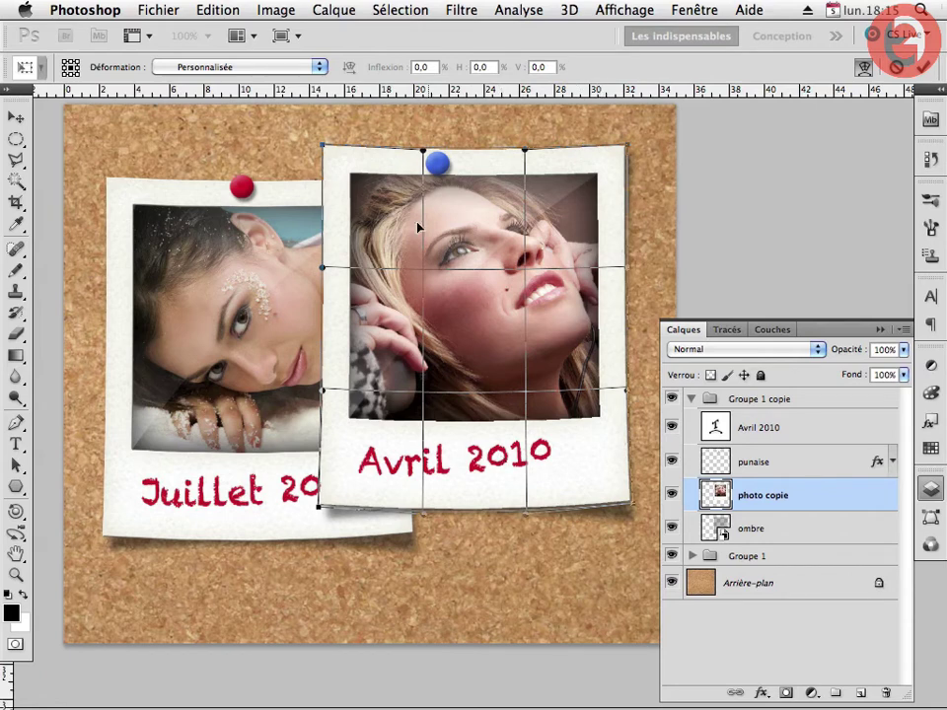
{"action": "left_click_drag", "start_coordinate": [323, 146], "coordinate": [328, 139]}
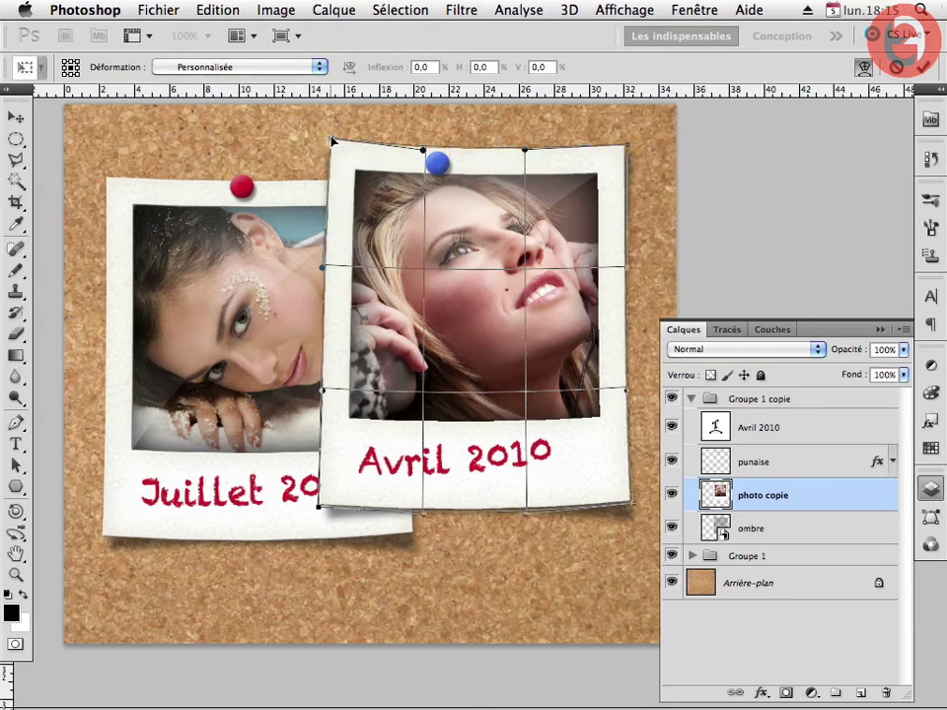
{"action": "left_click_drag", "start_coordinate": [627, 147], "coordinate": [633, 152]}
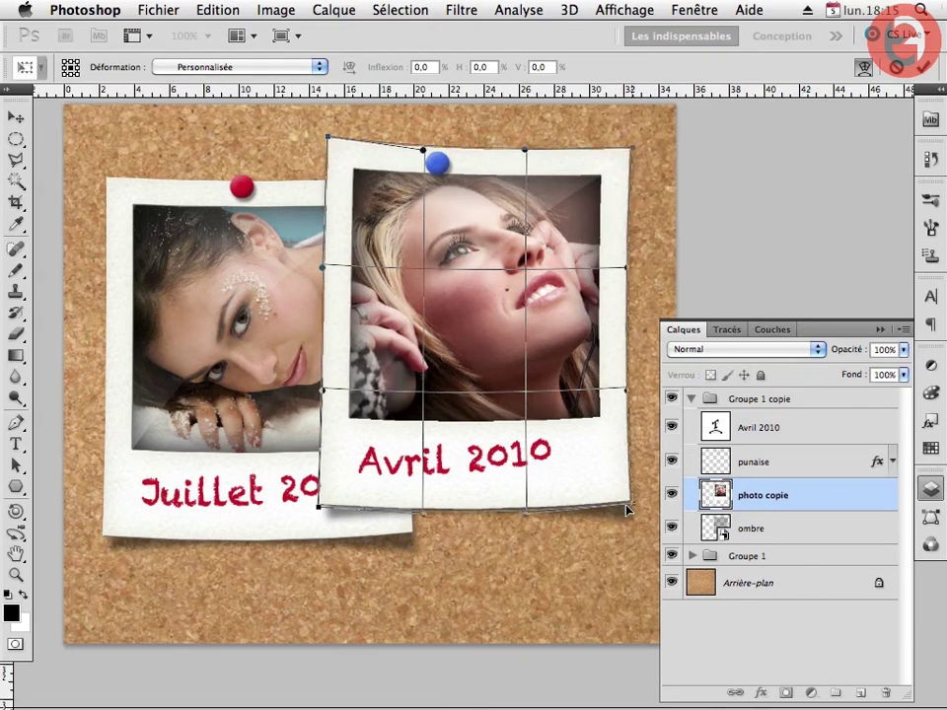
{"action": "left_click_drag", "start_coordinate": [628, 509], "coordinate": [624, 512]}
{"action": "left_click_drag", "start_coordinate": [317, 508], "coordinate": [311, 500]}
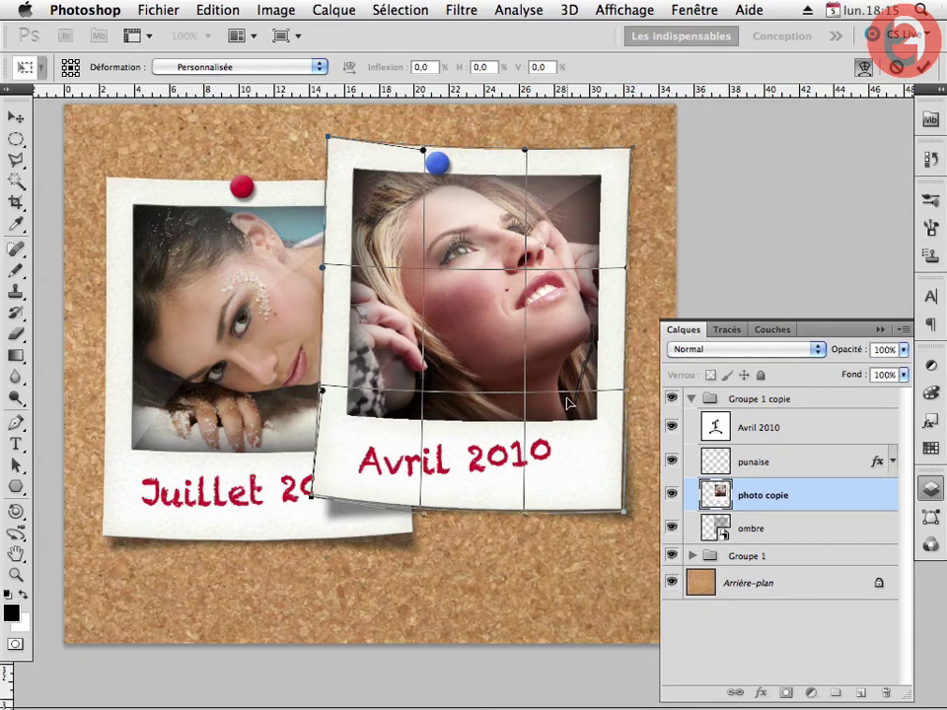
{"action": "left_click_drag", "start_coordinate": [567, 402], "coordinate": [559, 414]}
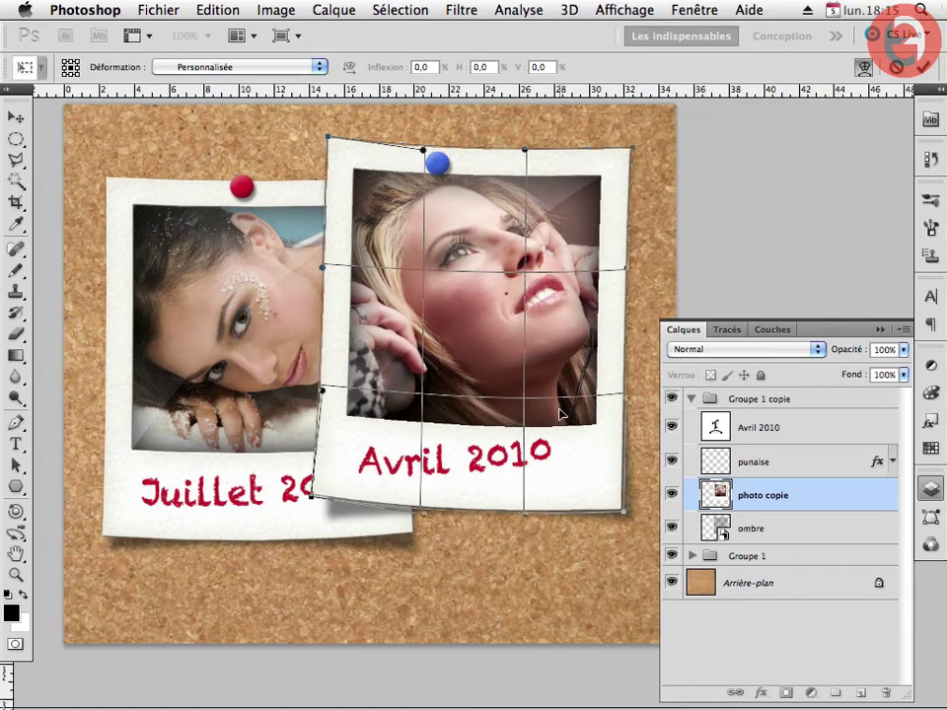
{"action": "key", "text": "Return"}
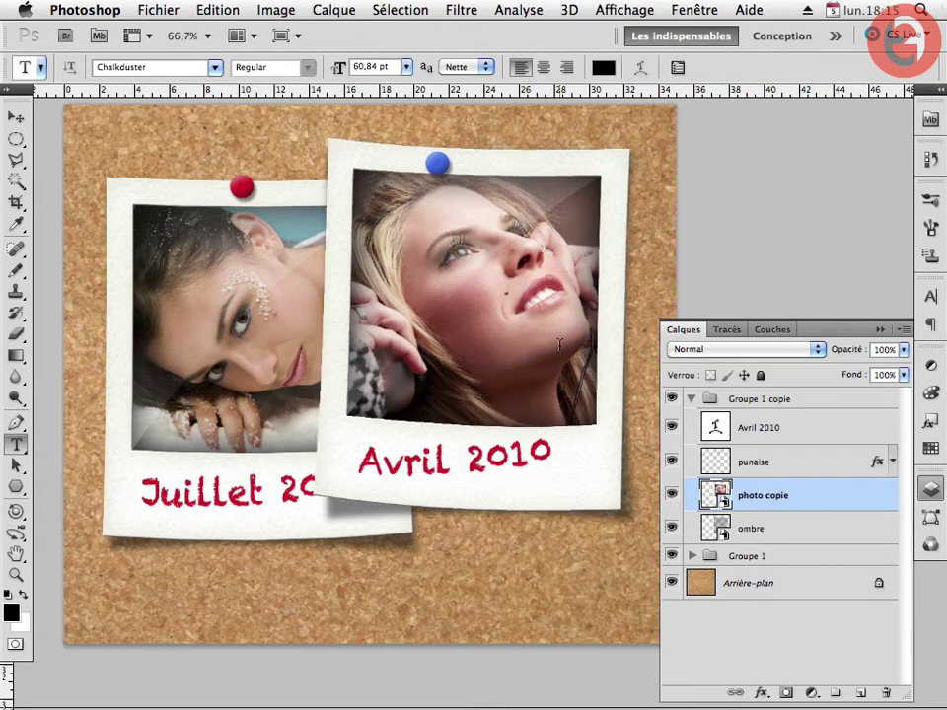
Warp the ombre shadow layer's corners to match the curled Polaroid.
{"action": "left_click", "coordinate": [750, 529]}
{"action": "key", "text": "ctrl+t"}
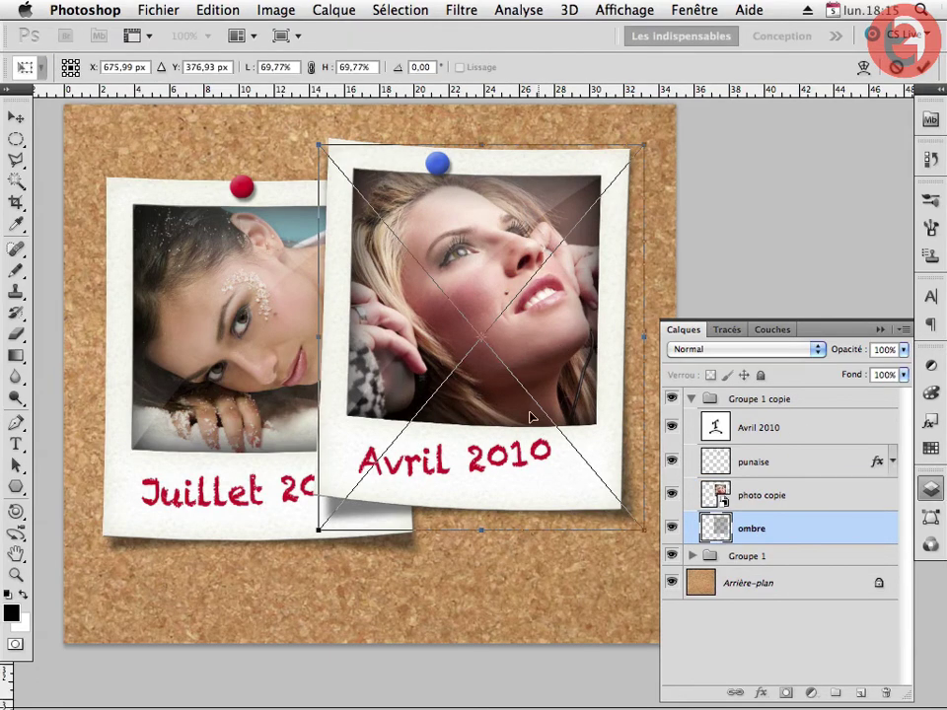
{"action": "right_click", "coordinate": [437, 280]}
{"action": "left_click", "coordinate": [458, 427]}
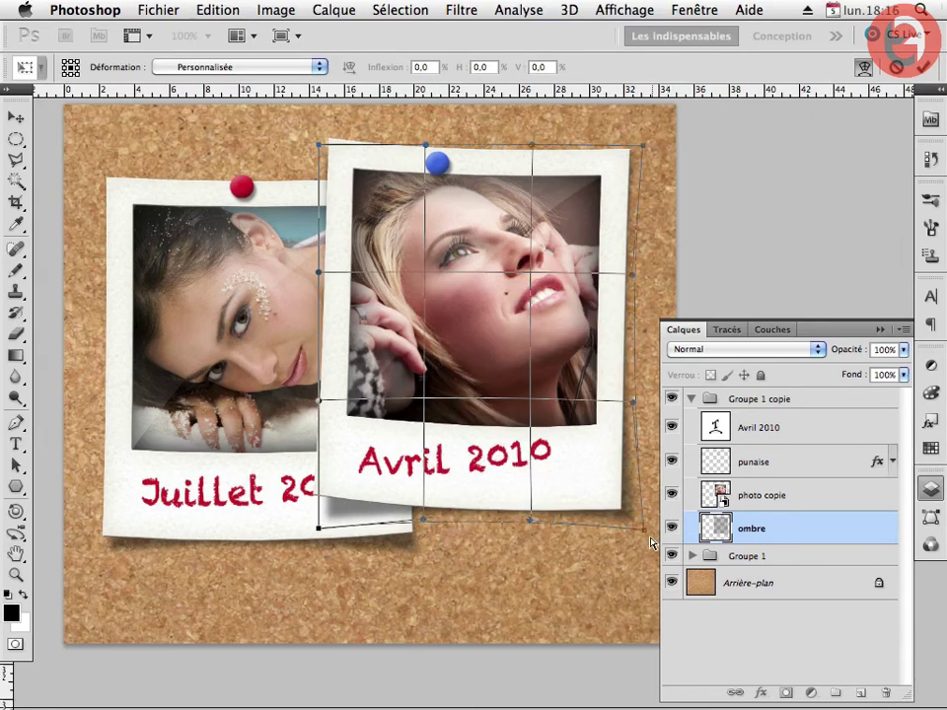
{"action": "left_click_drag", "start_coordinate": [651, 542], "coordinate": [634, 546]}
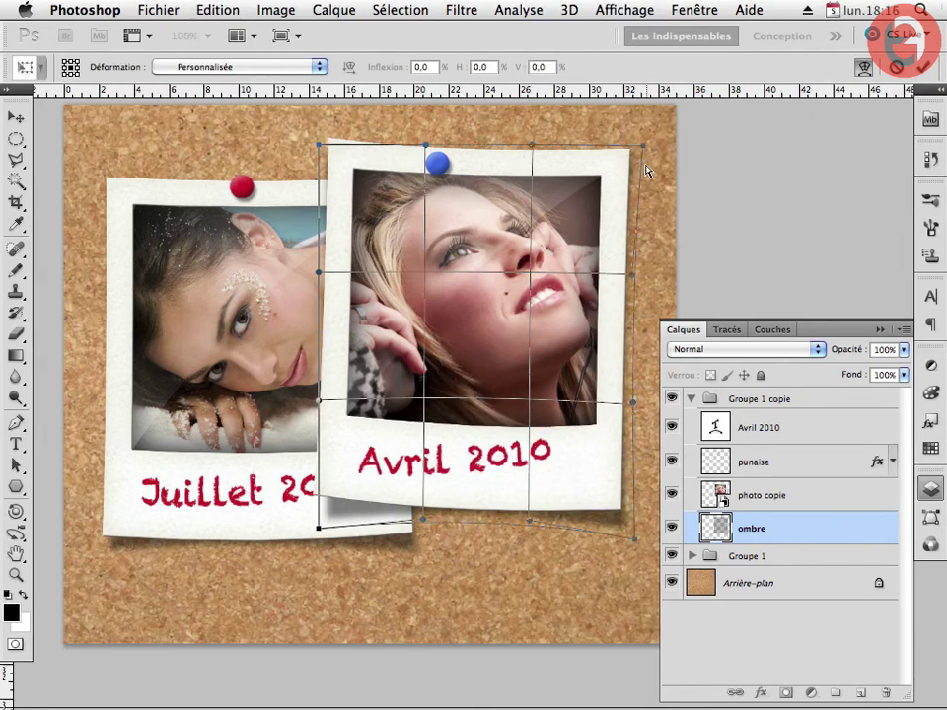
{"action": "left_click_drag", "start_coordinate": [642, 146], "coordinate": [654, 163]}
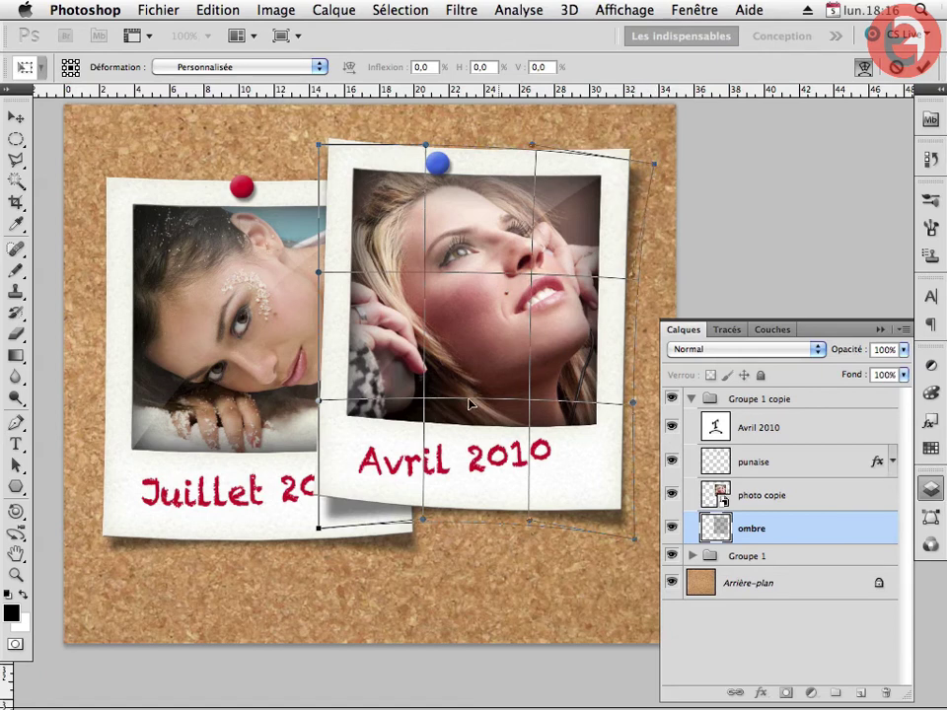
{"action": "left_click_drag", "start_coordinate": [319, 533], "coordinate": [312, 524]}
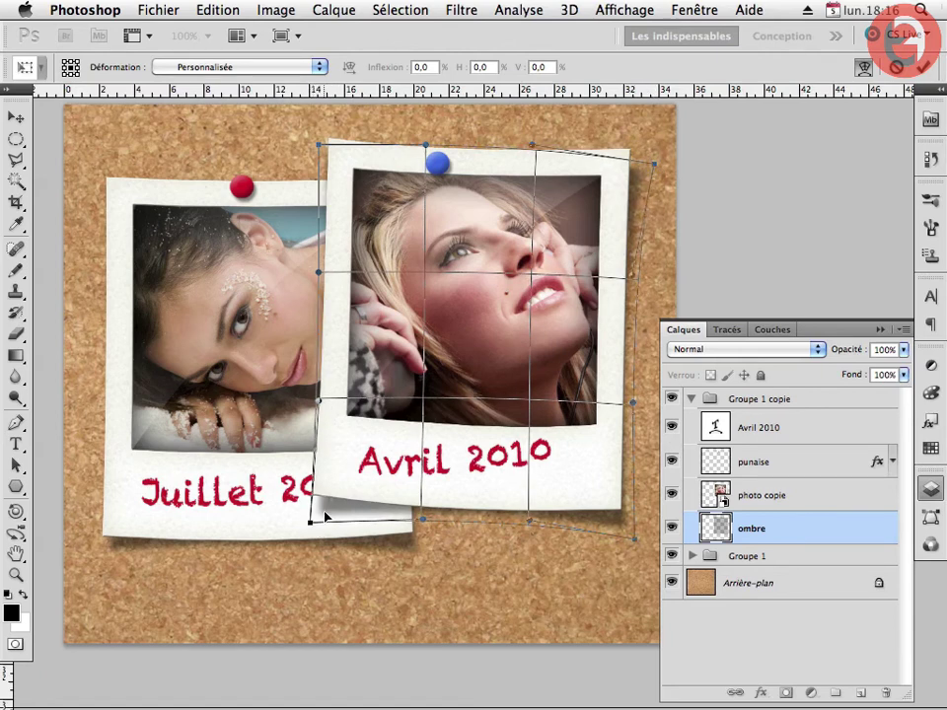
{"action": "key", "text": "Return"}
{"action": "key", "text": "t"}
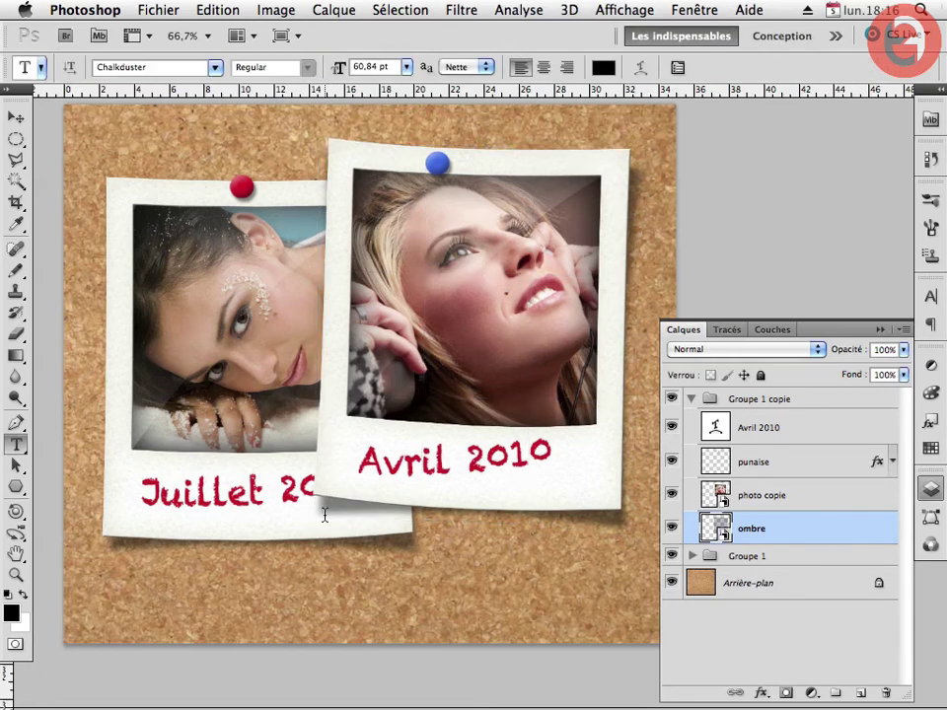
Apply an Arc warp to the Avril 2010 caption layer.
{"action": "left_click", "coordinate": [757, 428]}
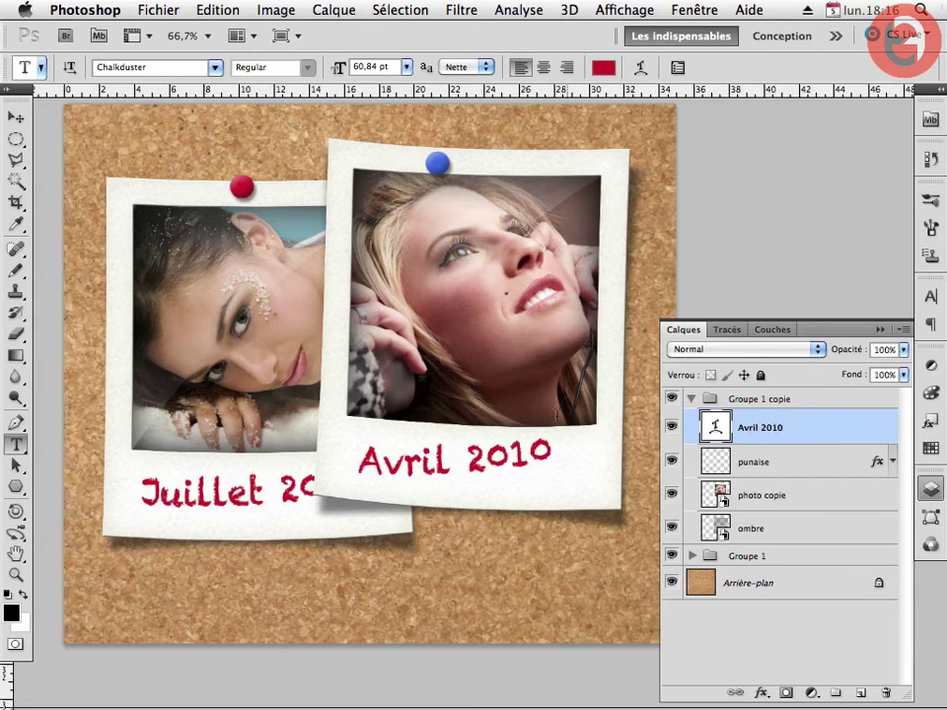
{"action": "key", "text": "ctrl+t"}
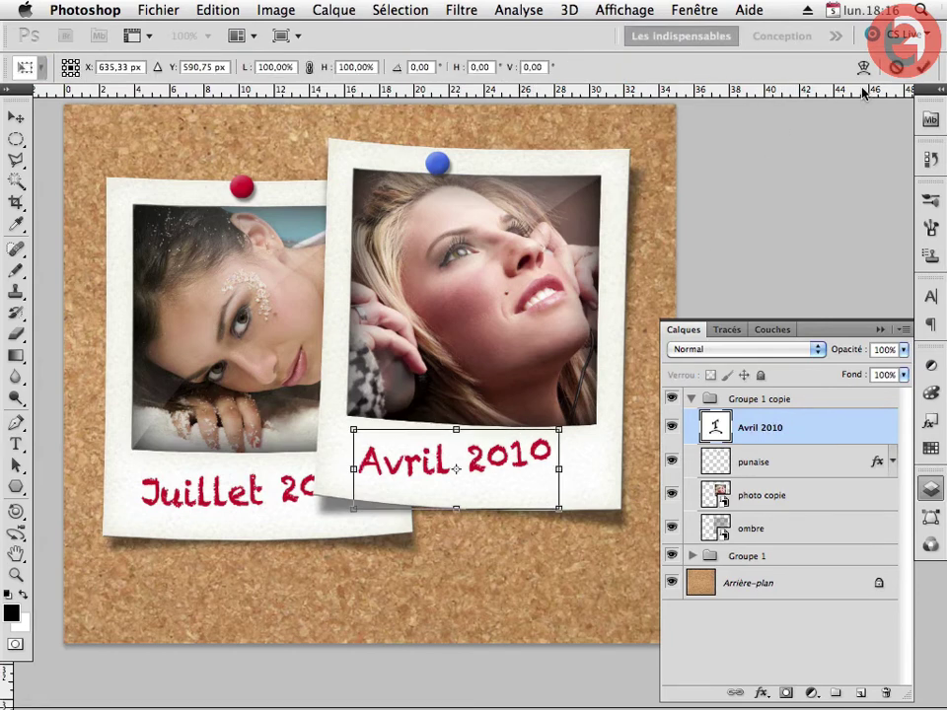
{"action": "left_click", "coordinate": [863, 66]}
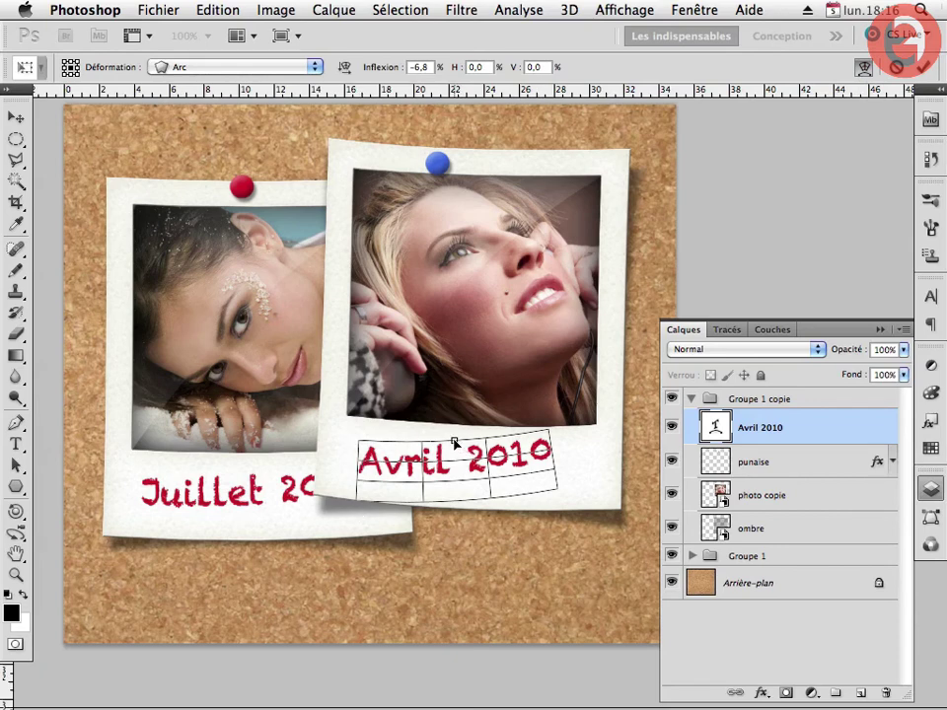
{"action": "key", "text": "Return"}
{"action": "key", "text": "ctrl+t"}
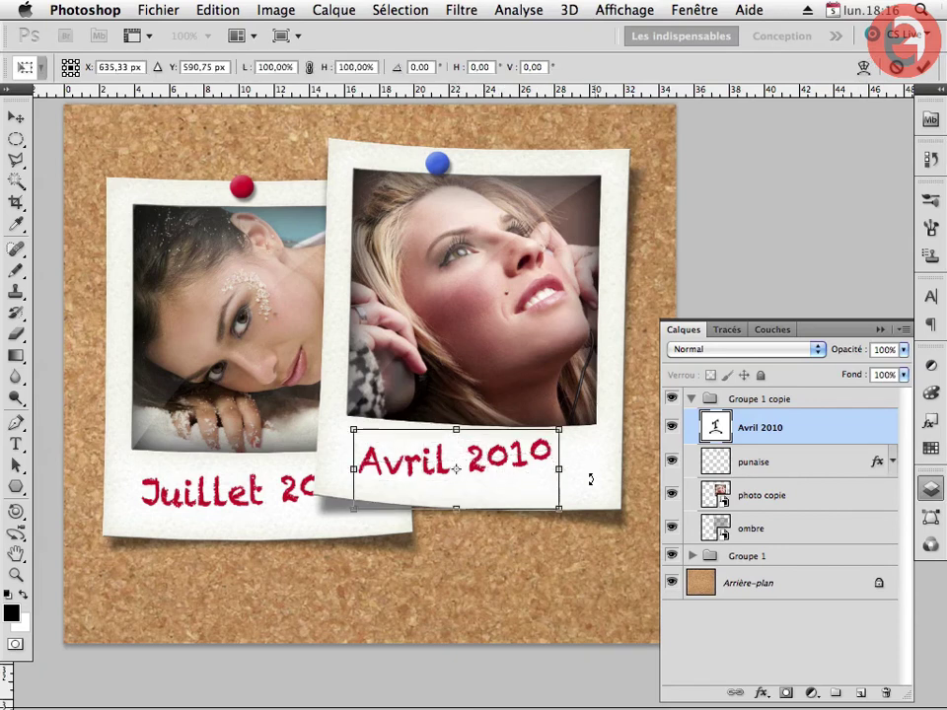
Tilt the Avril 2010 caption about 6.6° and adjust its arc to follow the Polaroid.
{"action": "left_click_drag", "start_coordinate": [590, 478], "coordinate": [578, 565]}
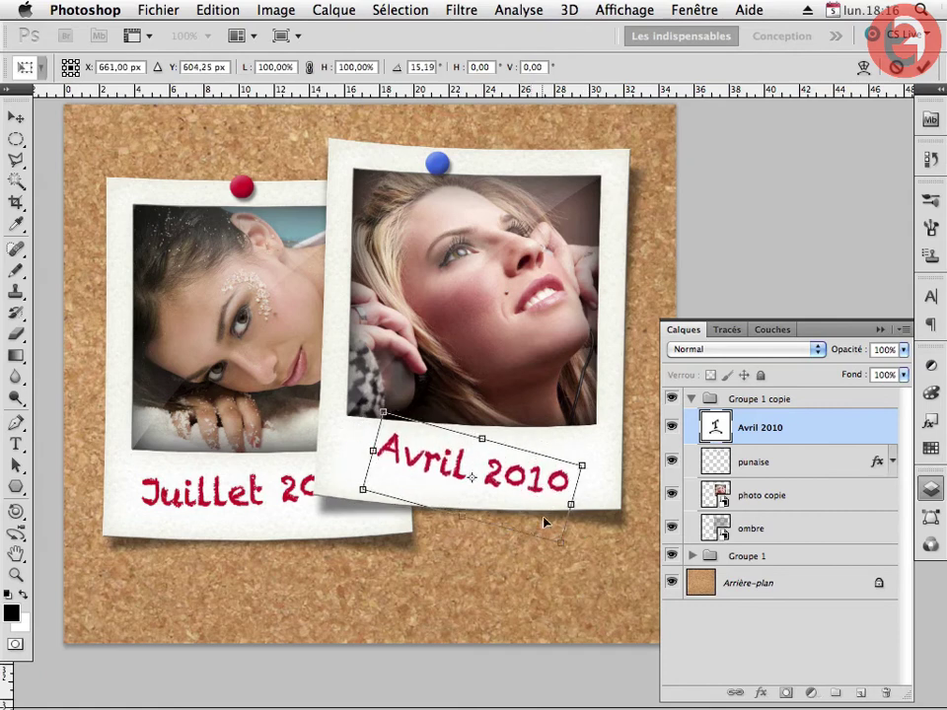
{"action": "left_click", "coordinate": [864, 67]}
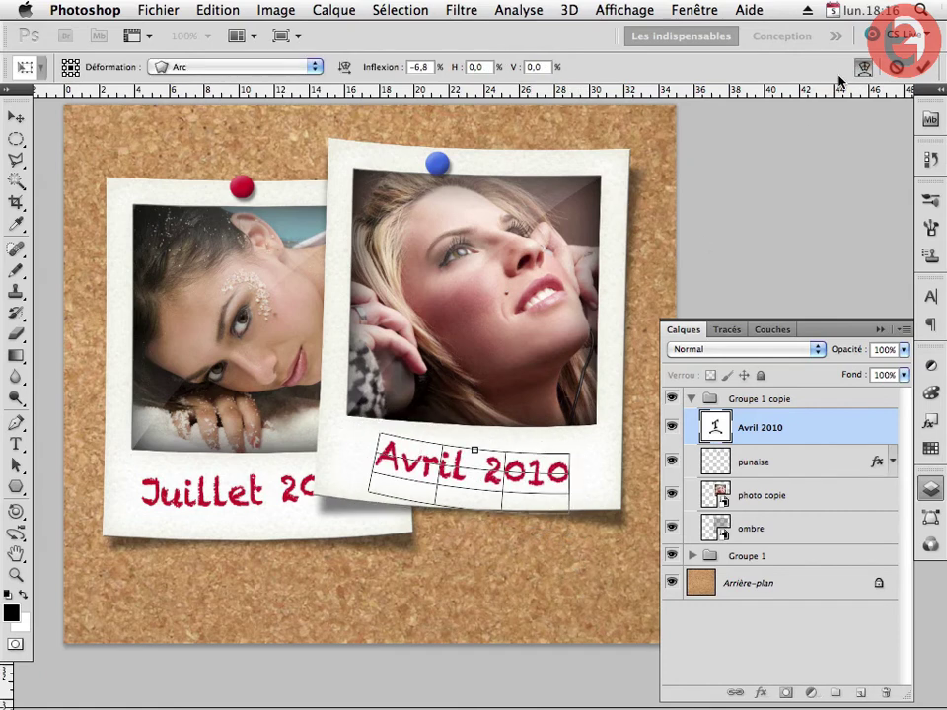
{"action": "mouse_move", "coordinate": [478, 454]}
{"action": "left_mouse_down"}
{"action": "mouse_move", "coordinate": [471, 443]}
{"action": "mouse_move", "coordinate": [472, 452]}
{"action": "left_mouse_up"}
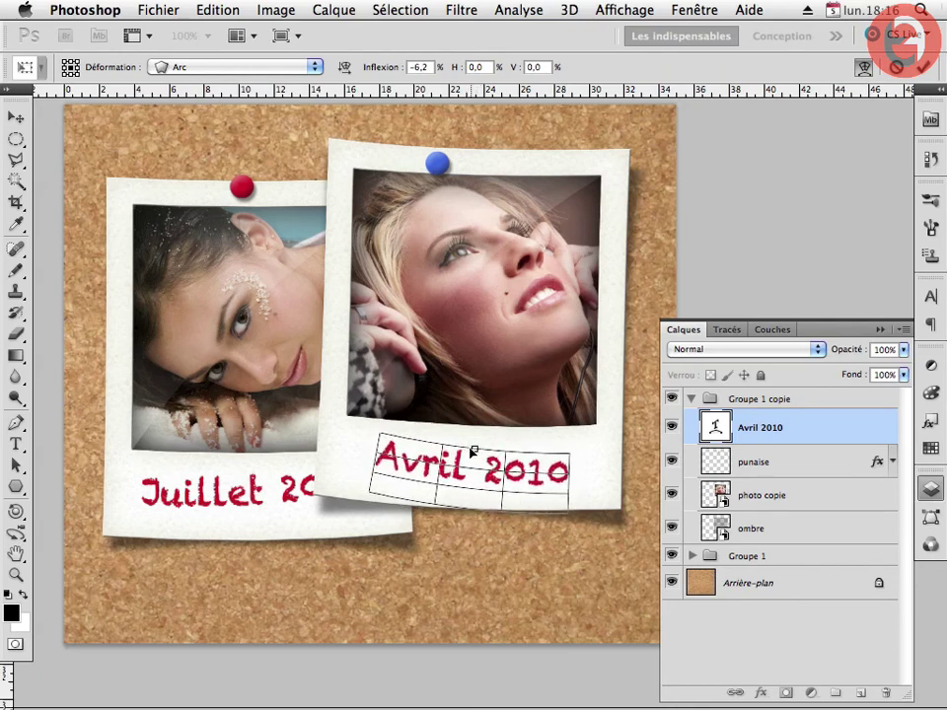
{"action": "right_click", "coordinate": [538, 507]}
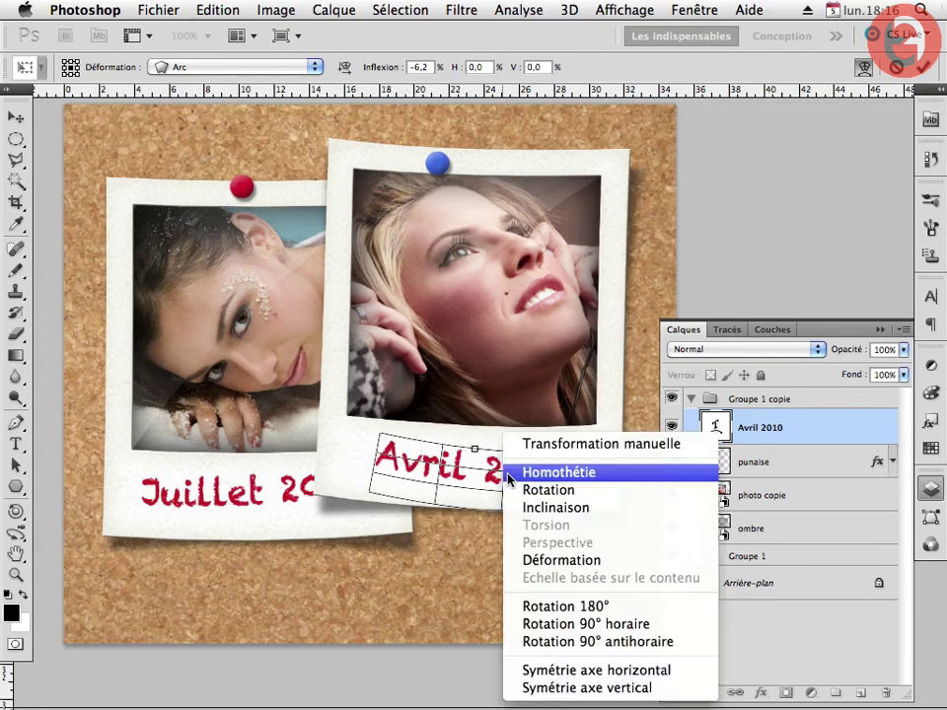
{"action": "left_click", "coordinate": [529, 445]}
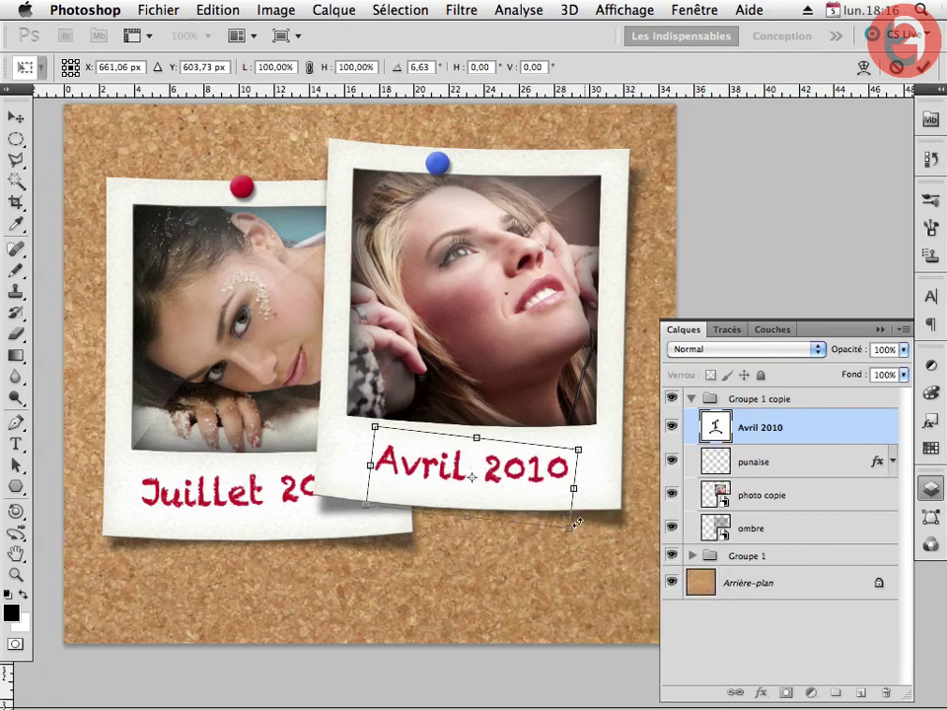
{"action": "key", "text": "Return"}
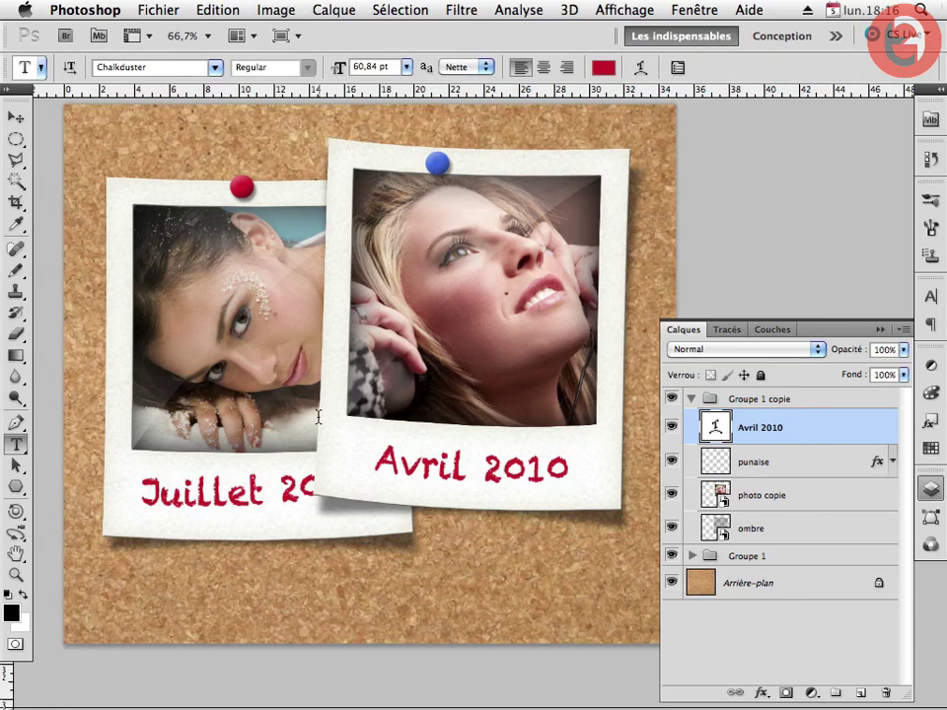
Drag the Groupe 1 copie group lower and slightly right on the cork board.
{"action": "left_click", "coordinate": [767, 400]}
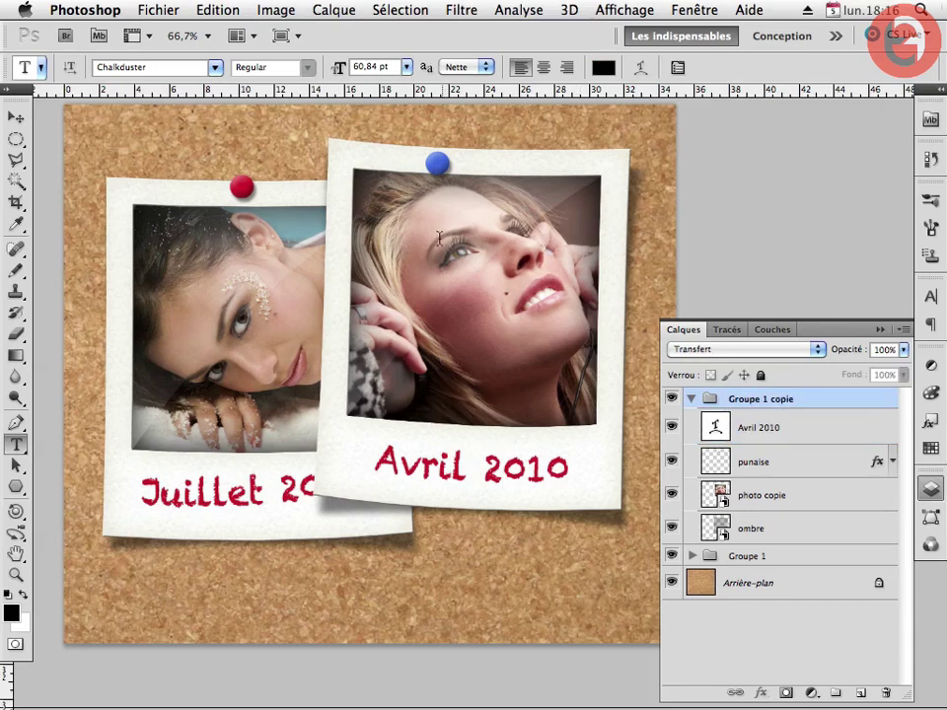
{"action": "left_click_drag", "start_coordinate": [465, 204], "coordinate": [479, 229]}
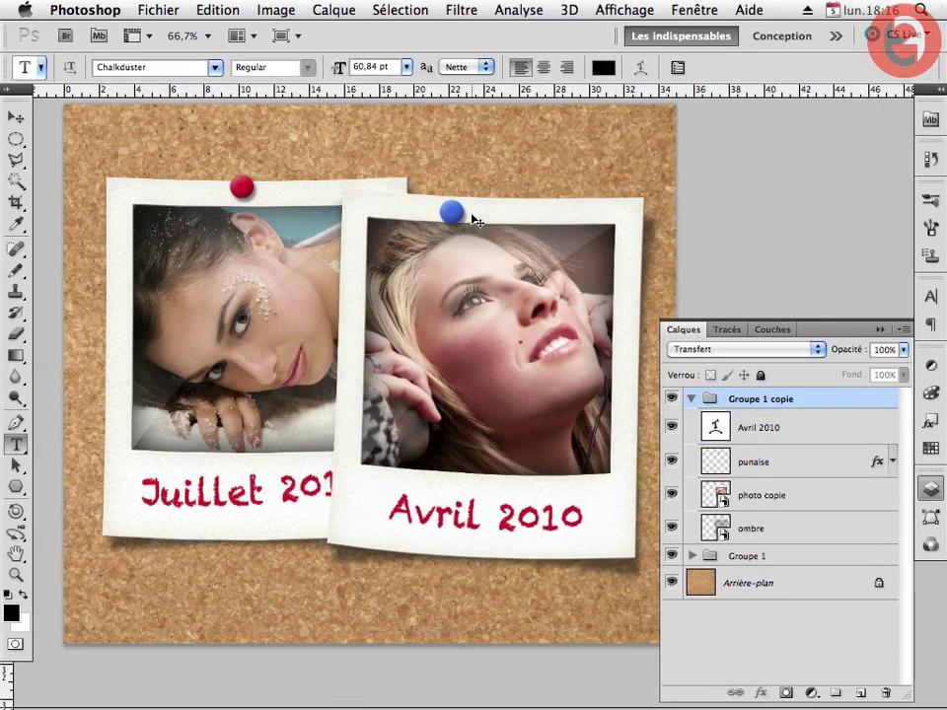